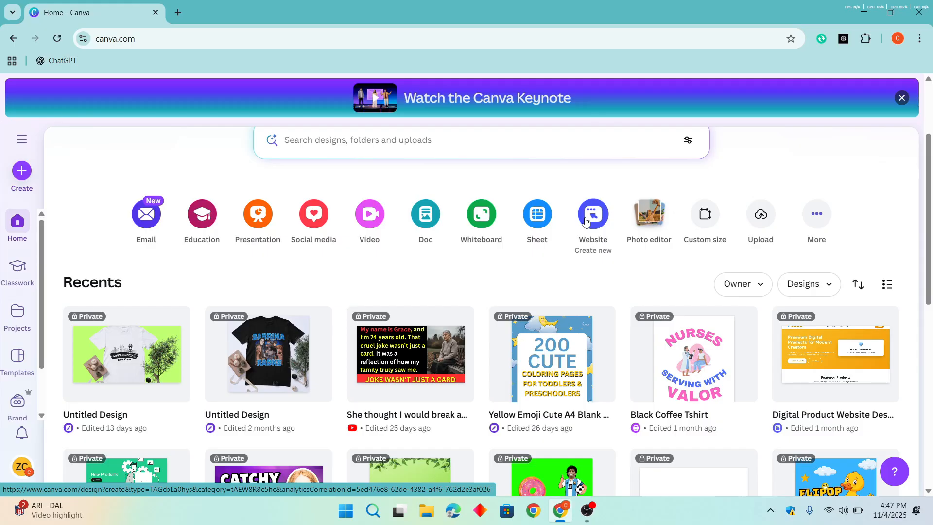
- Create a new blank website design and look through the suggested website templates
left_click(598, 220)
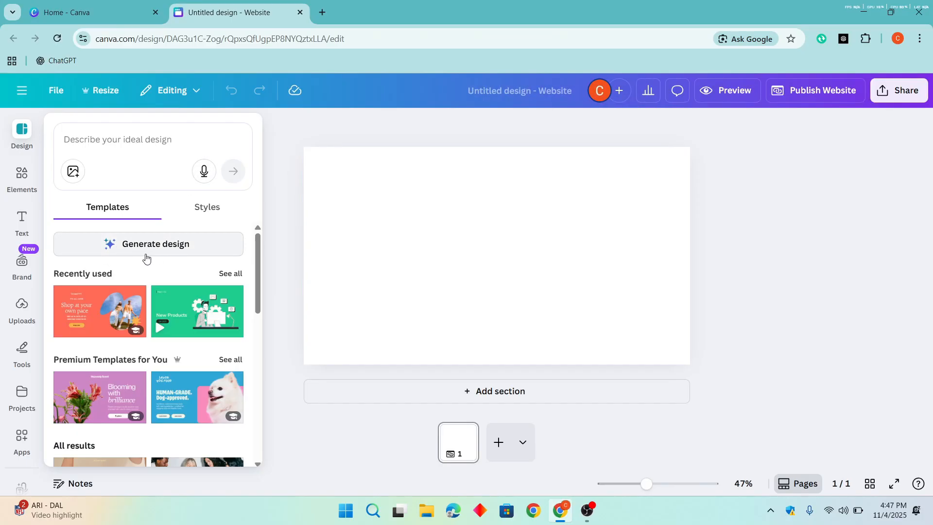
scroll(199, 252, "down", 5)
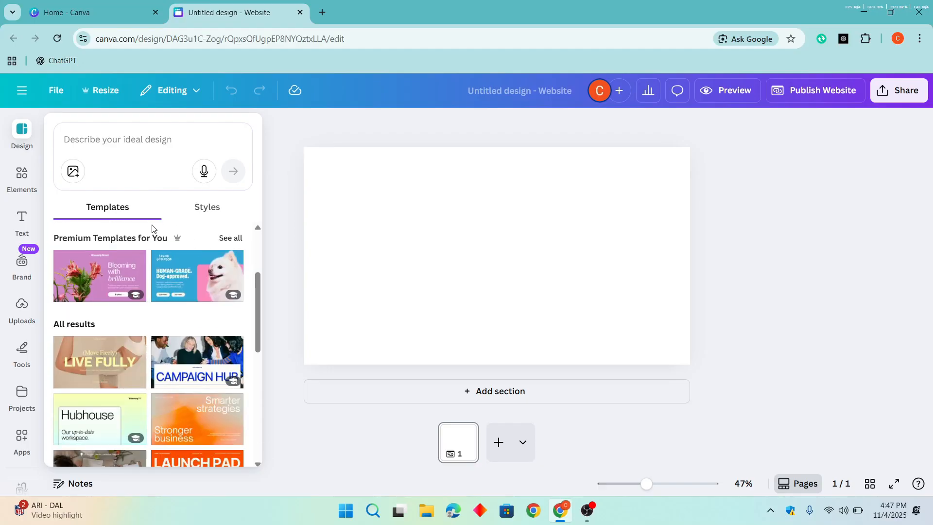
scroll(172, 313, "down", 2)
scroll(172, 312, "down", 5)
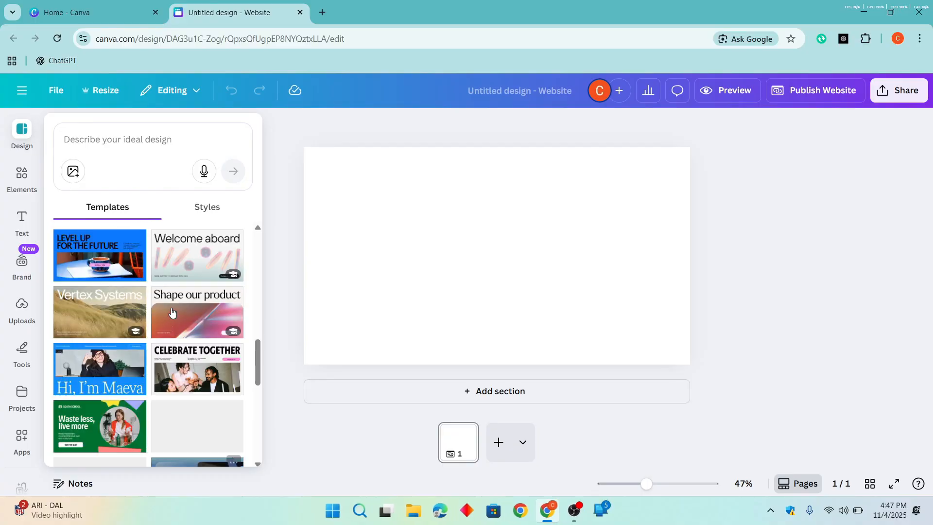
scroll(173, 312, "up", 5)
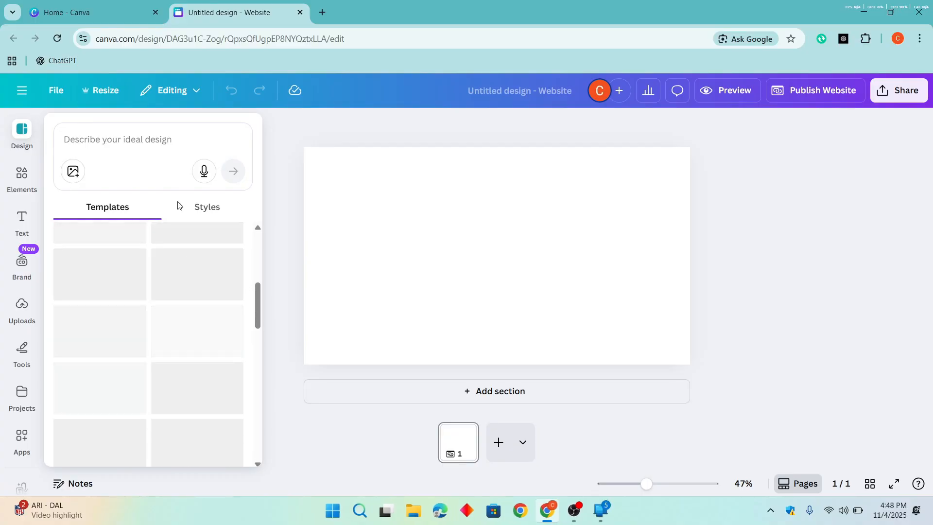
- Search the website templates for "gym" and browse the resulting designs
left_click(144, 140)
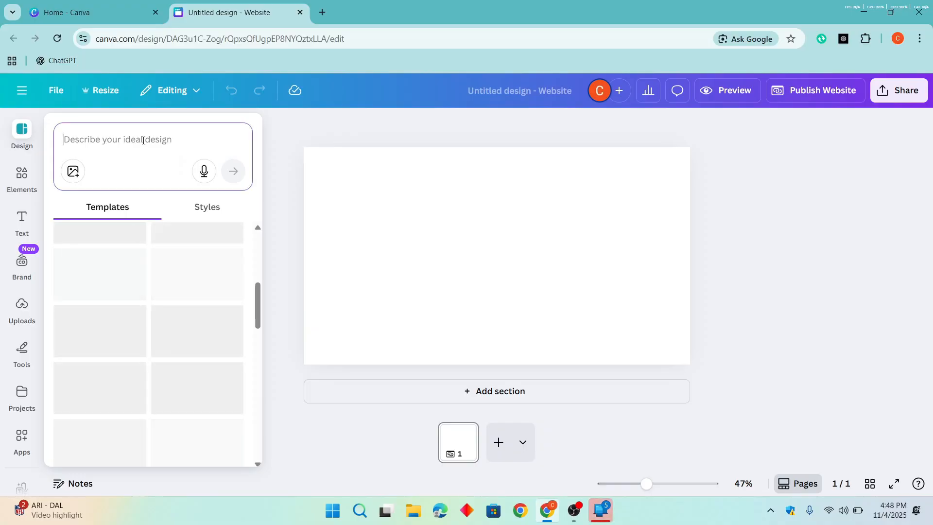
type("gym")
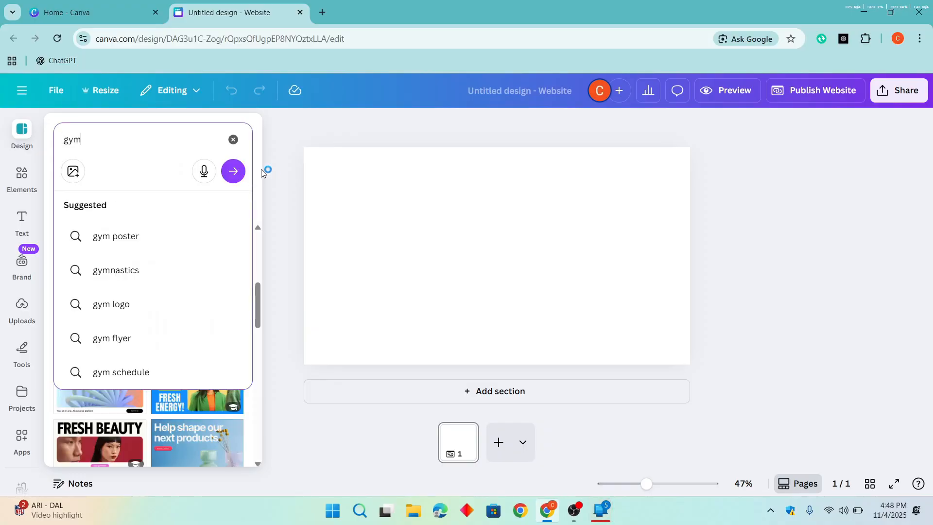
left_click(232, 171)
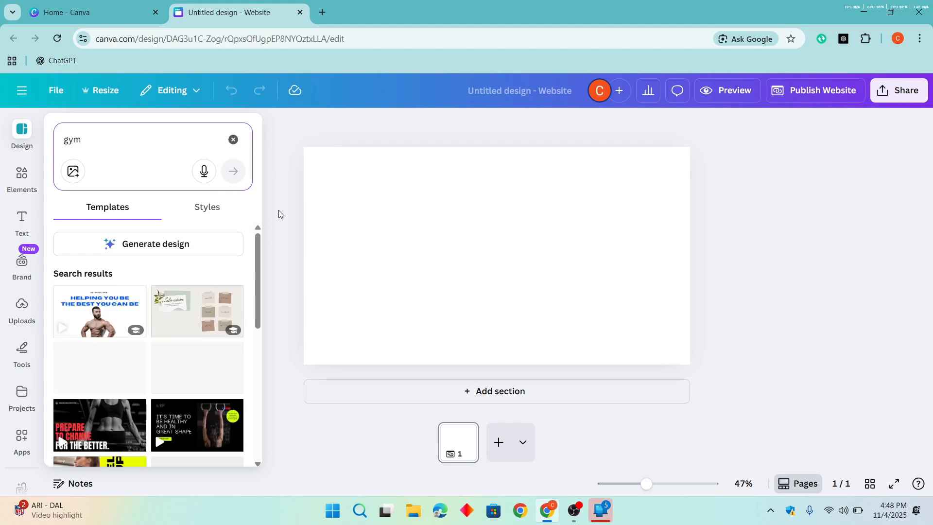
scroll(152, 335, "down", 2)
scroll(152, 335, "down", 3)
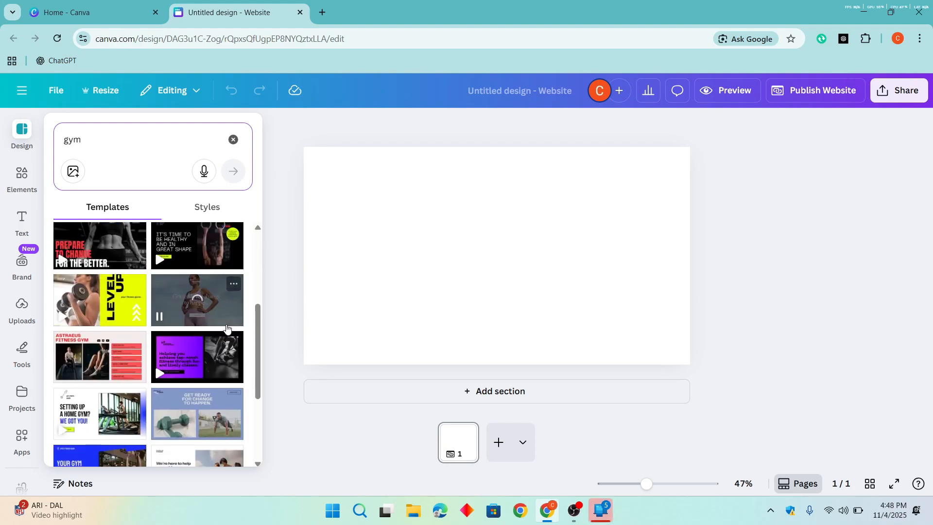
scroll(194, 340, "up", 4)
scroll(202, 362, "down", 2)
scroll(202, 362, "down", 5)
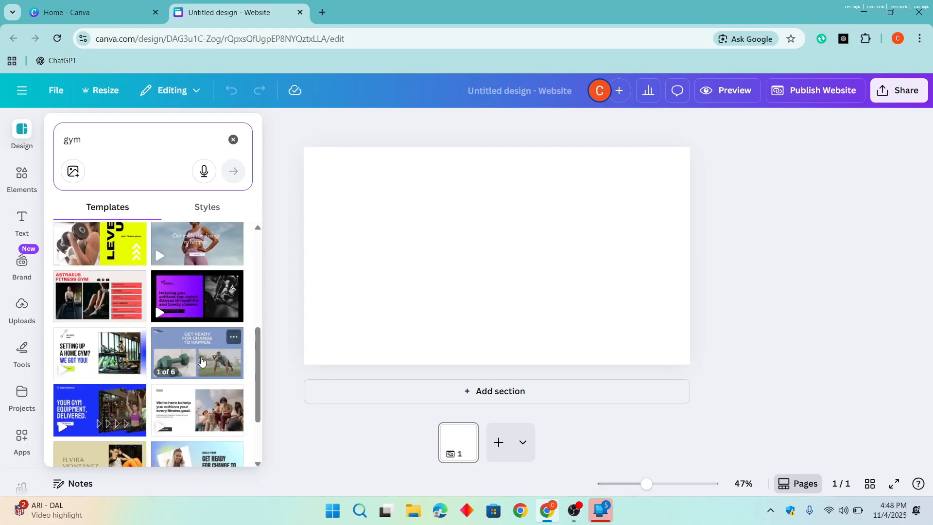
- Replace the template search with "portfolio" and browse the portfolio designs
left_click(137, 139)
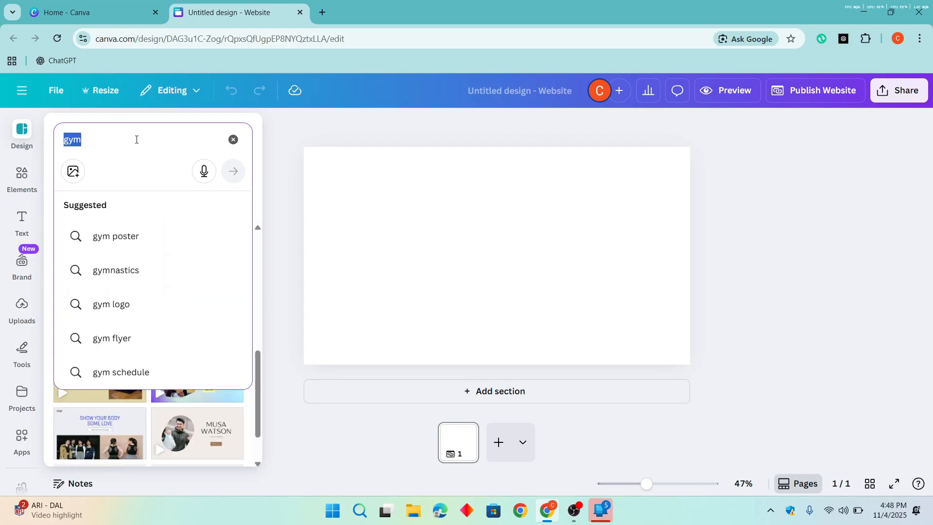
type("portfolio")
key("Return")
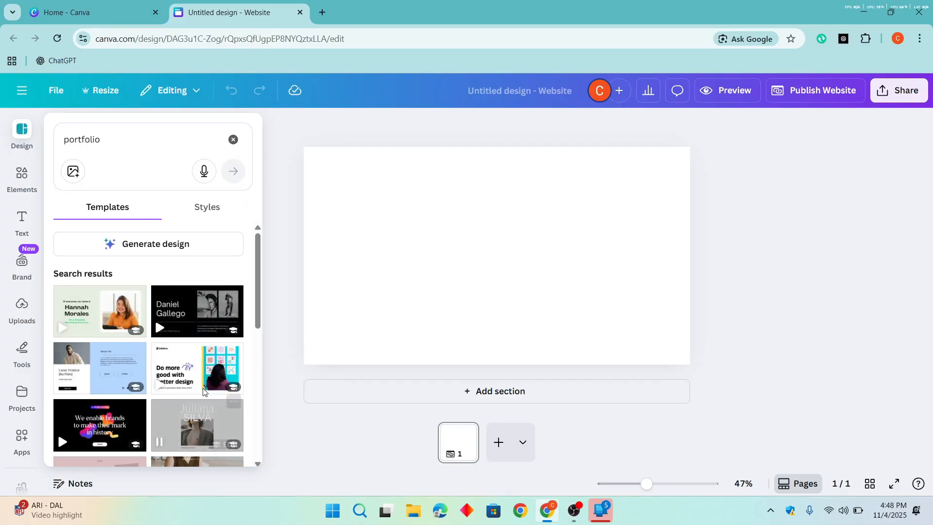
scroll(195, 374, "down", 5)
scroll(194, 369, "up", 5)
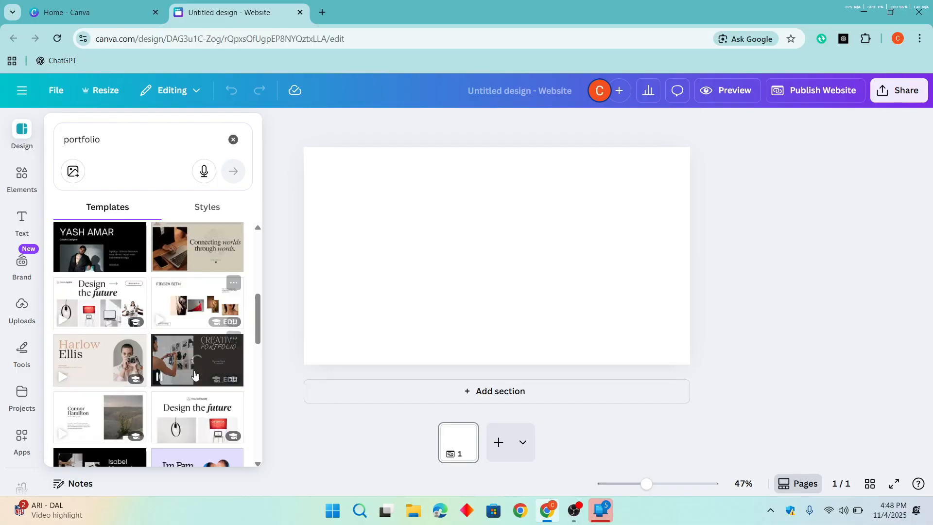
- Change the template search to "ecommerce"
left_click(146, 132)
type("e")
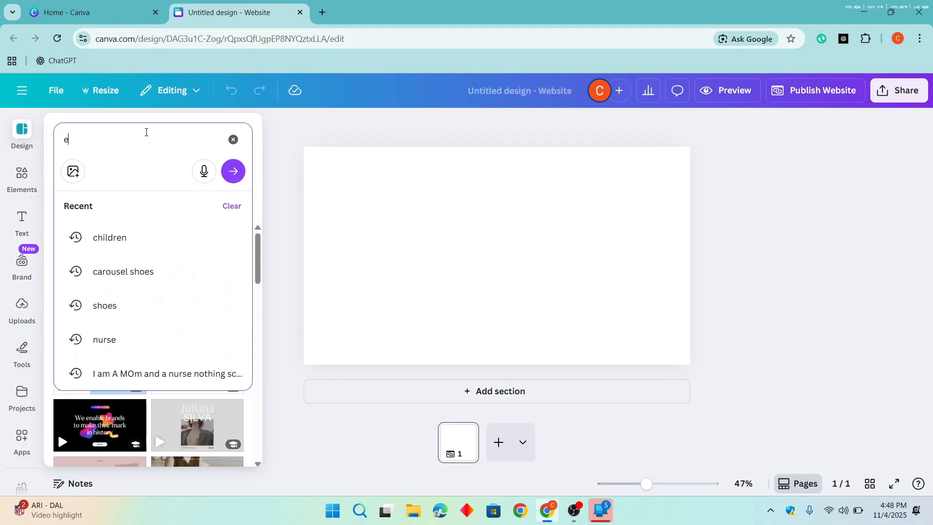
type("commerce")
key("Return")
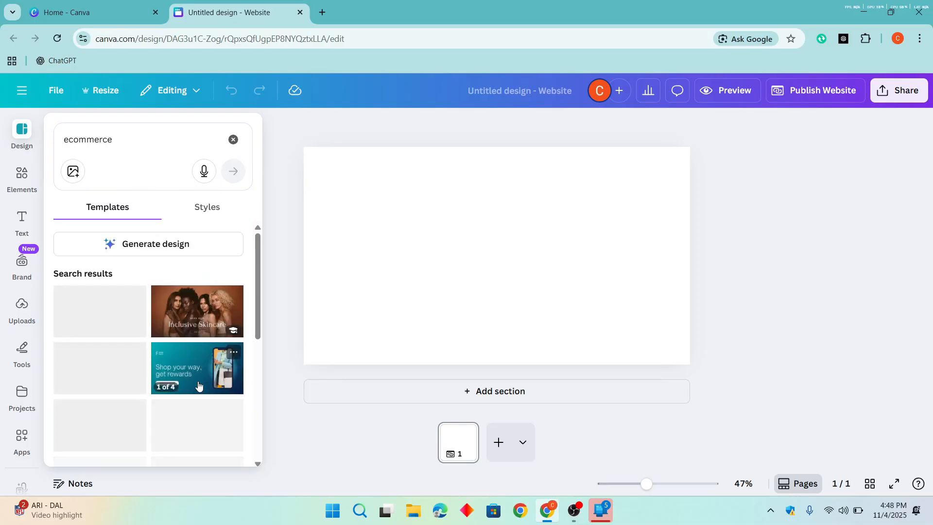
- Search the website templates for "clothing" and look through the matching designs
left_click(137, 147)
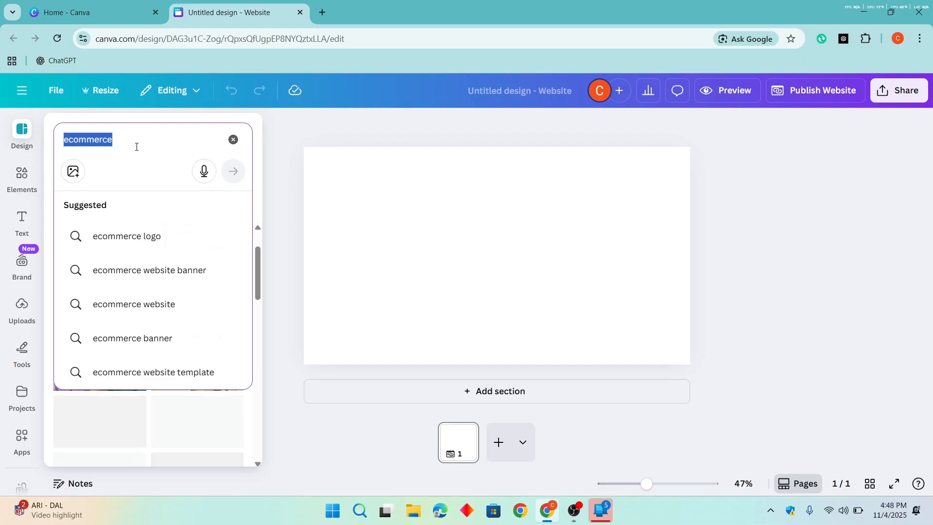
type("clothing")
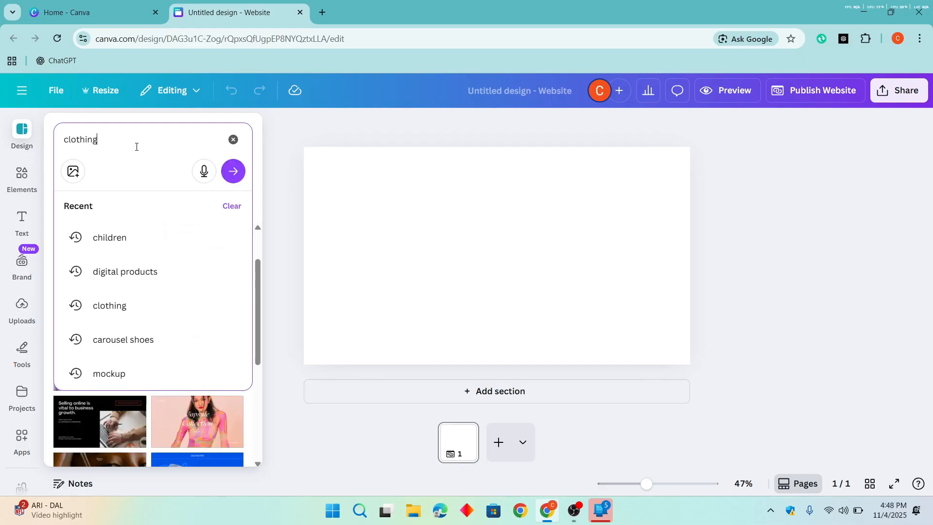
key("Return")
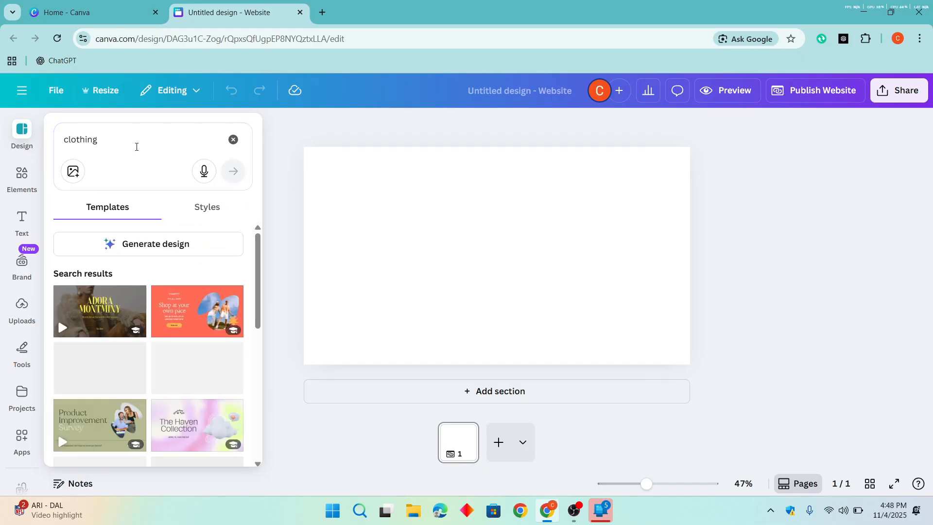
scroll(124, 384, "down", 4)
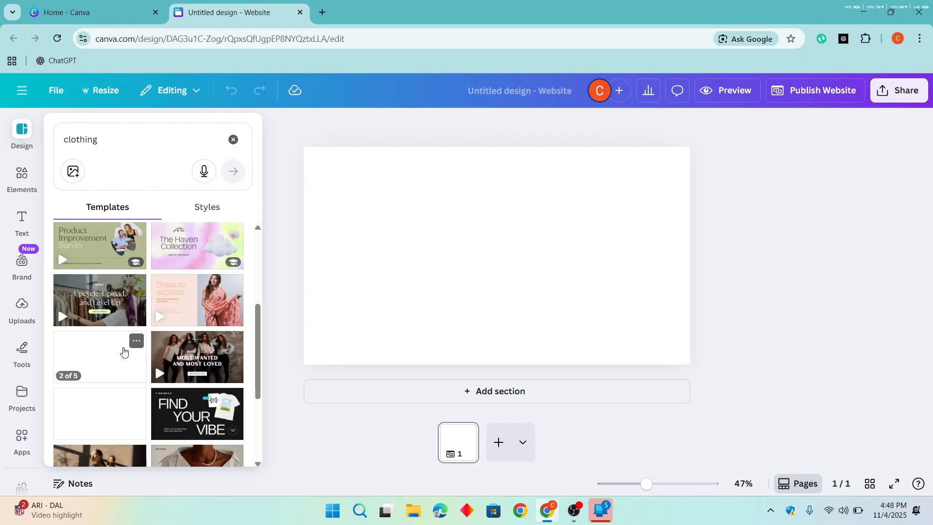
- Apply all 5 sections of the Pastel Colorful Blocks Fashion E-commerce Website template and review them on the page
left_click(96, 367)
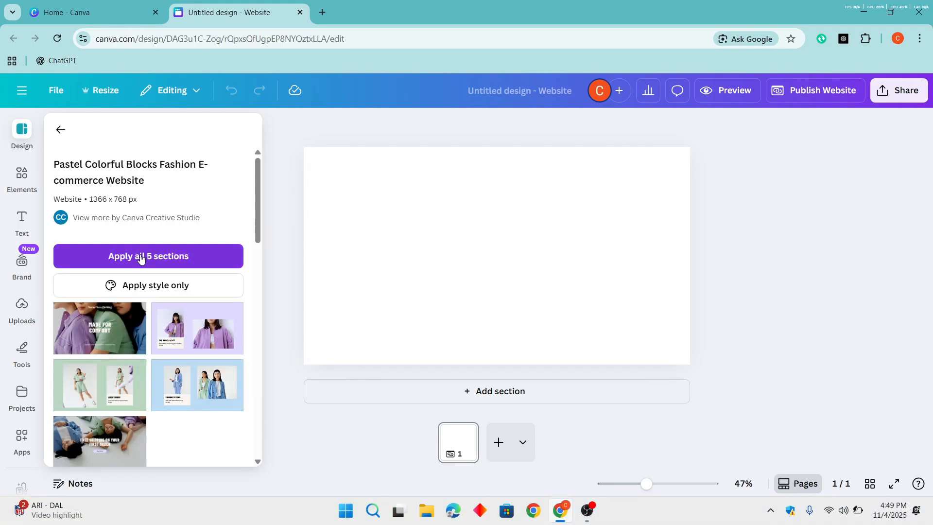
left_click(140, 258)
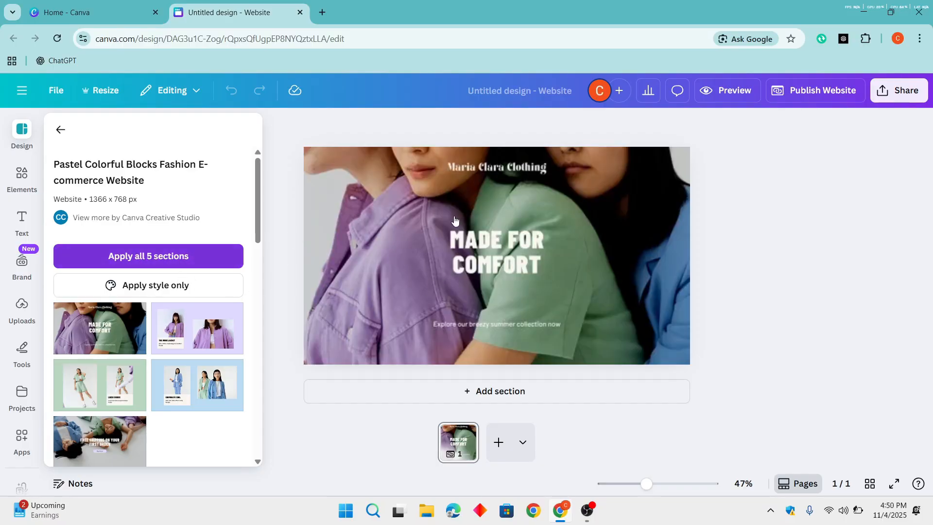
scroll(451, 296, "down", 10)
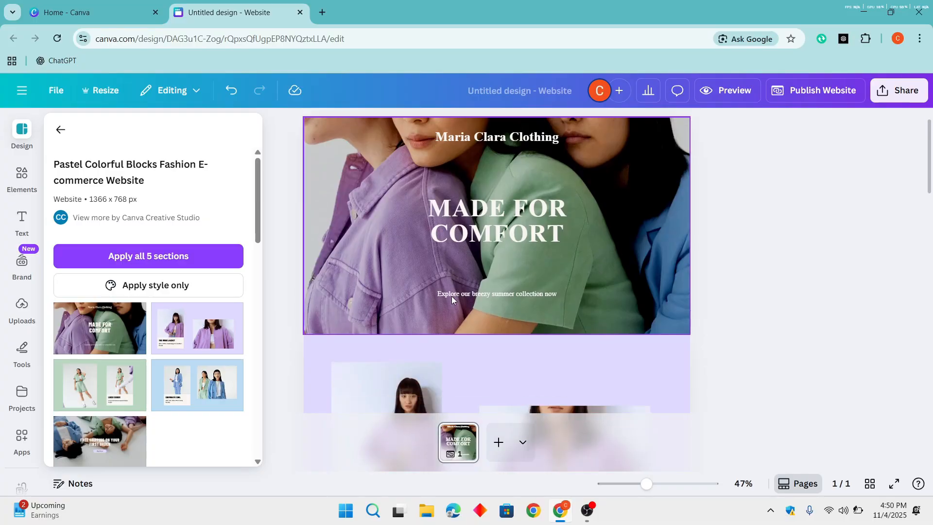
scroll(451, 295, "down", 4)
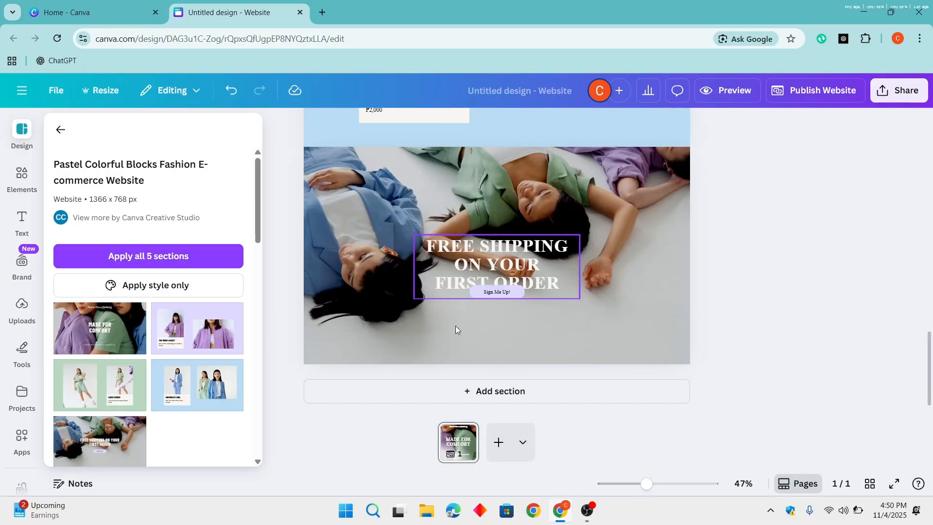
scroll(543, 316, "up", 12)
scroll(543, 317, "down", 15)
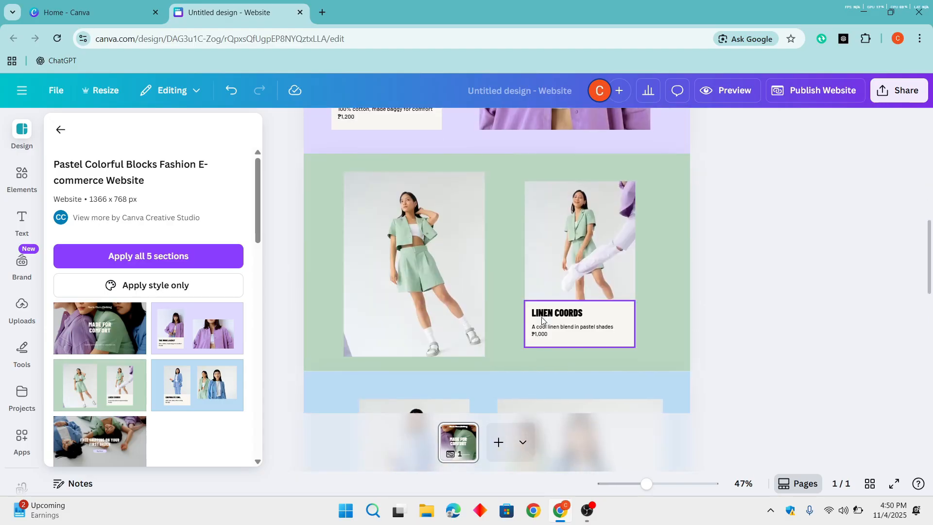
scroll(542, 319, "up", 8)
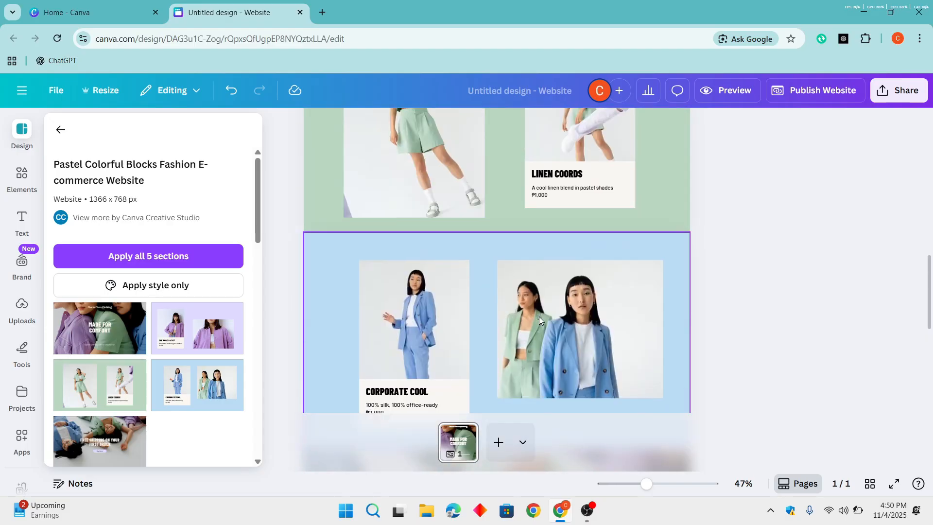
scroll(509, 292, "up", 5)
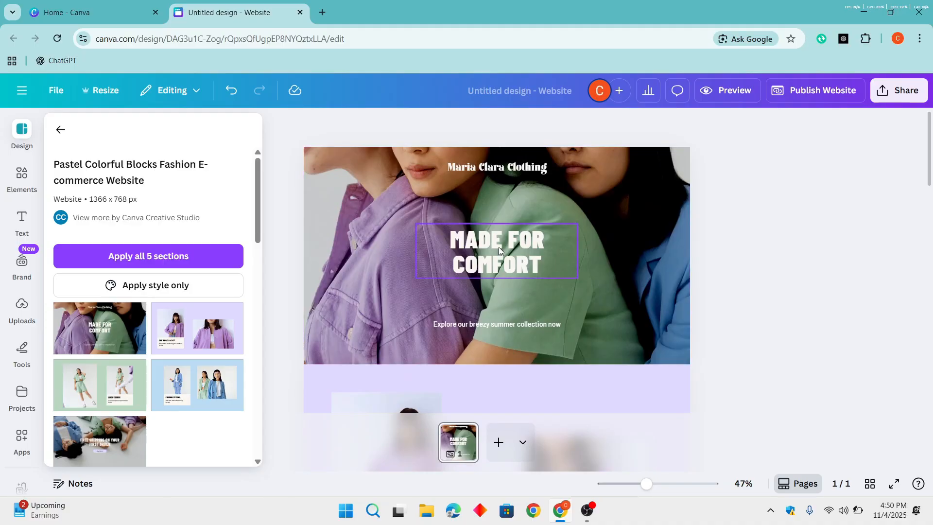
- Undo the applied fashion template and return to the clothing template results
key("ctrl+z")
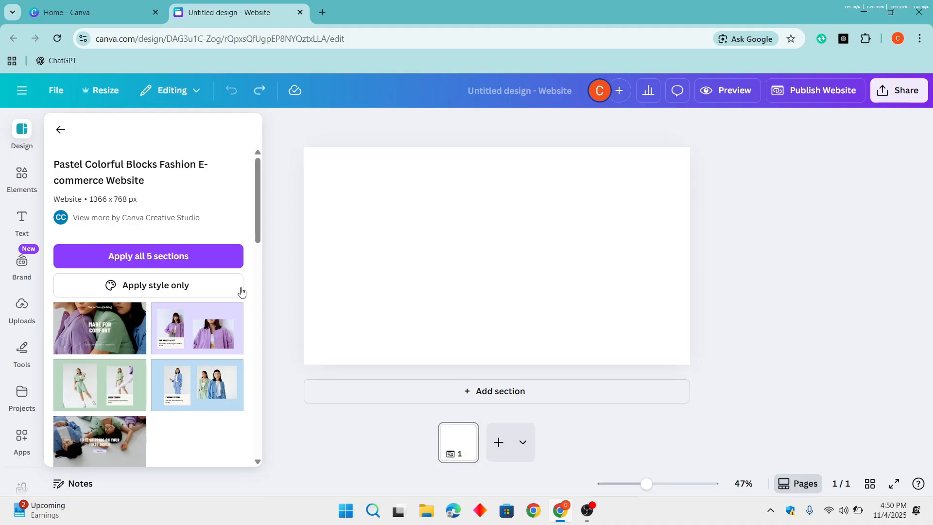
left_click(67, 137)
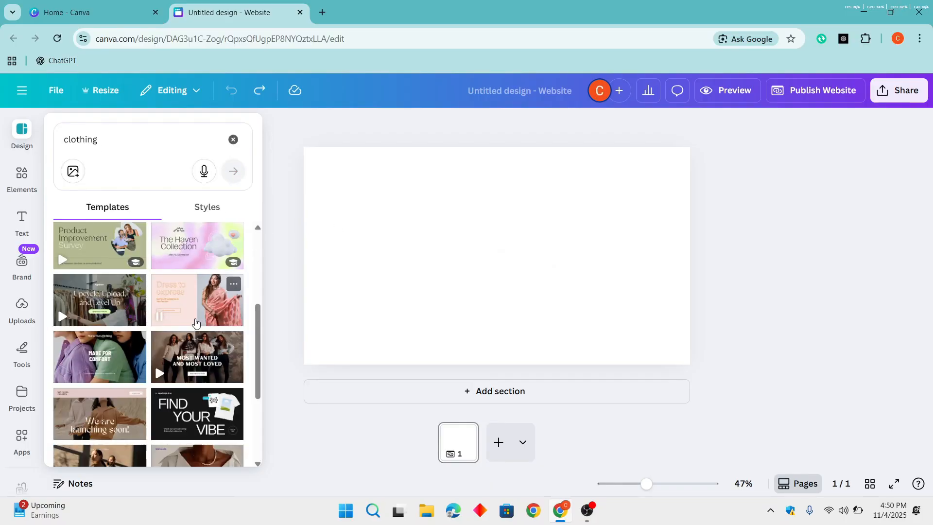
- Examine the remaining clothing website templates for a suitable design
scroll(195, 322, "down", 3)
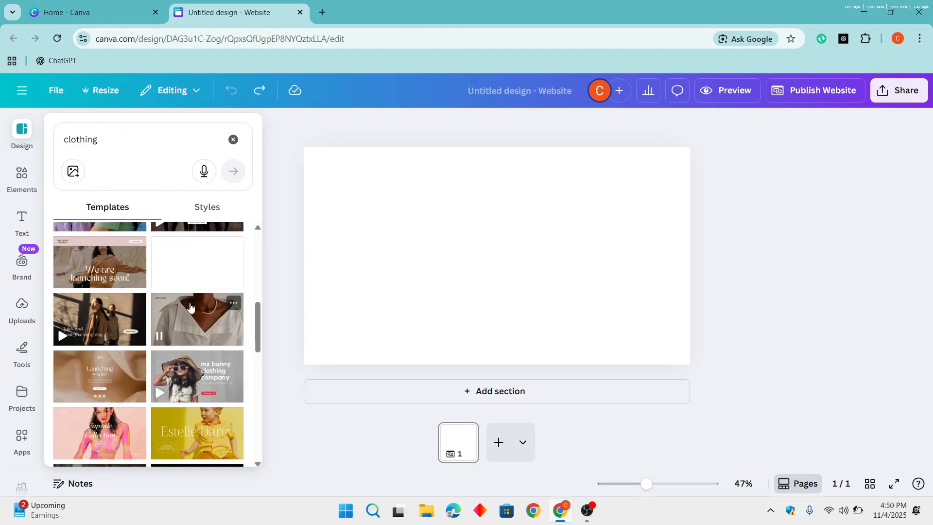
scroll(175, 340, "down", 4)
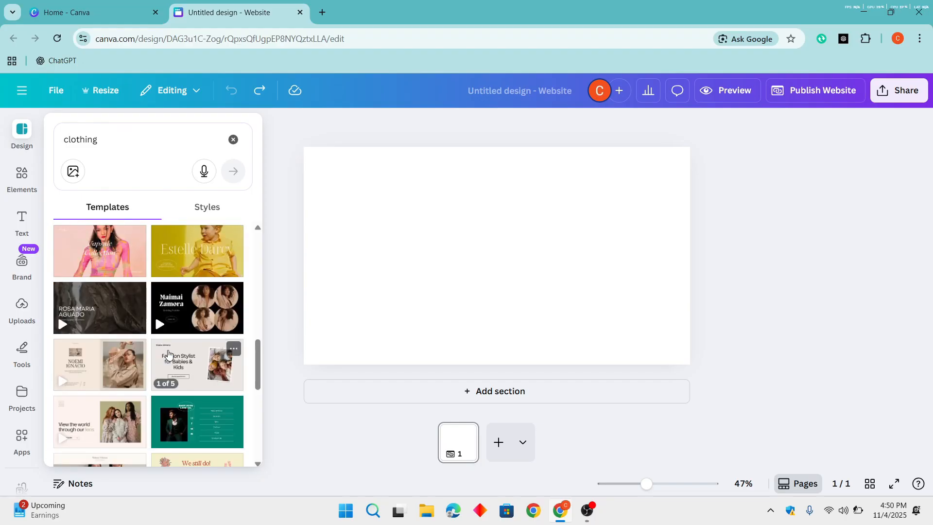
scroll(175, 340, "down", 3)
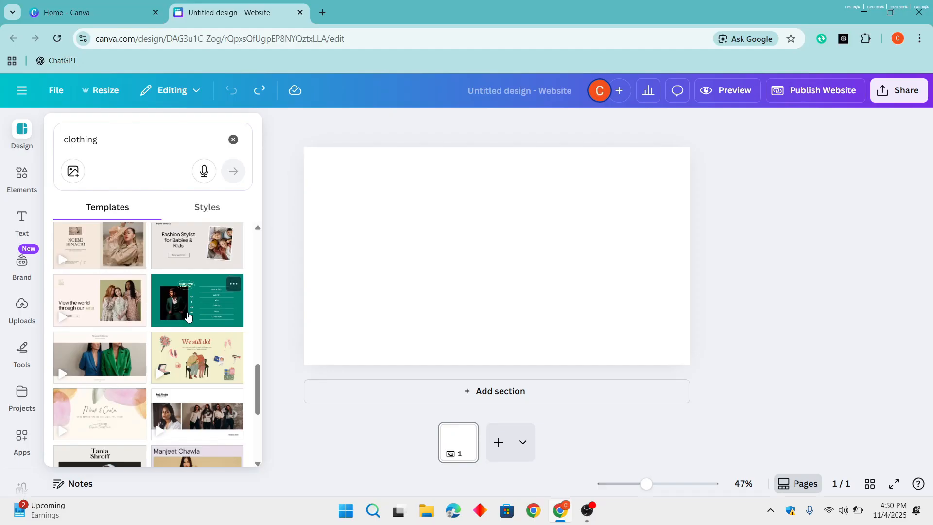
scroll(165, 291, "down", 4)
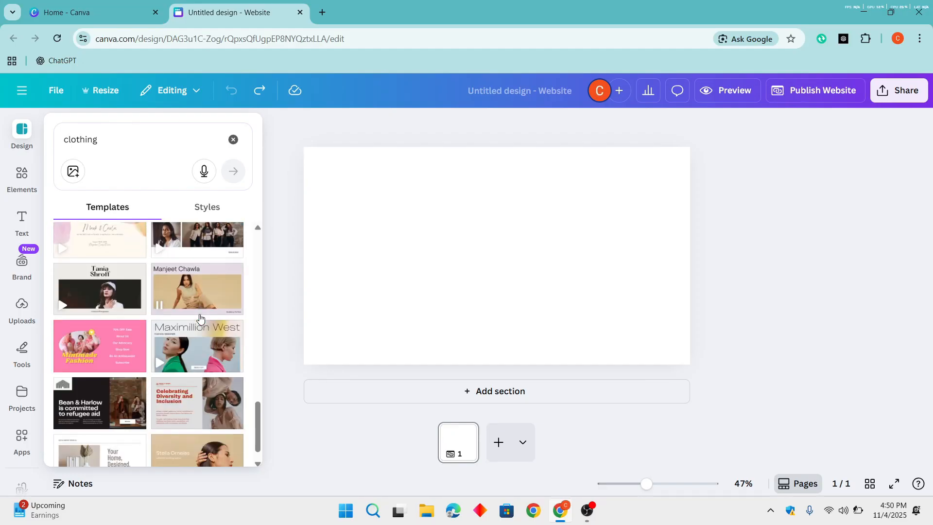
scroll(175, 350, "down", 4)
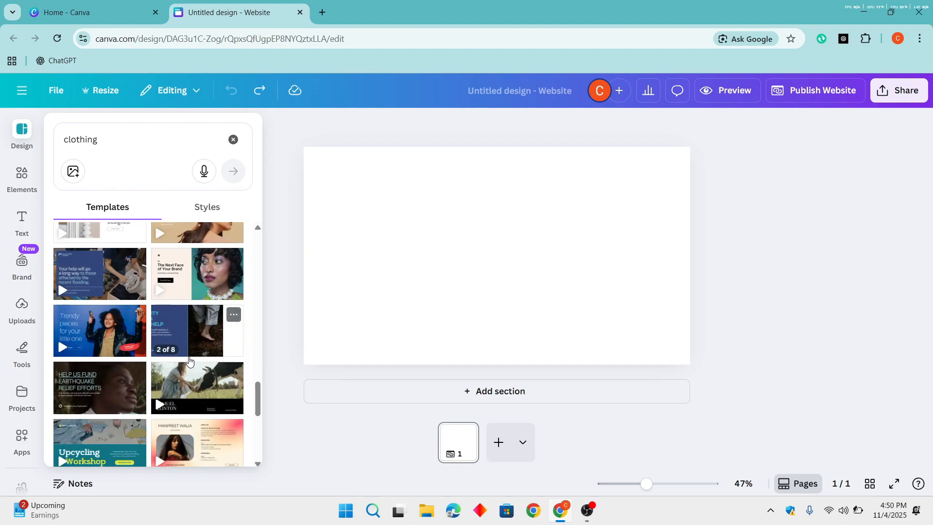
scroll(189, 360, "down", 3)
scroll(189, 360, "down", 1)
scroll(189, 360, "down", 2)
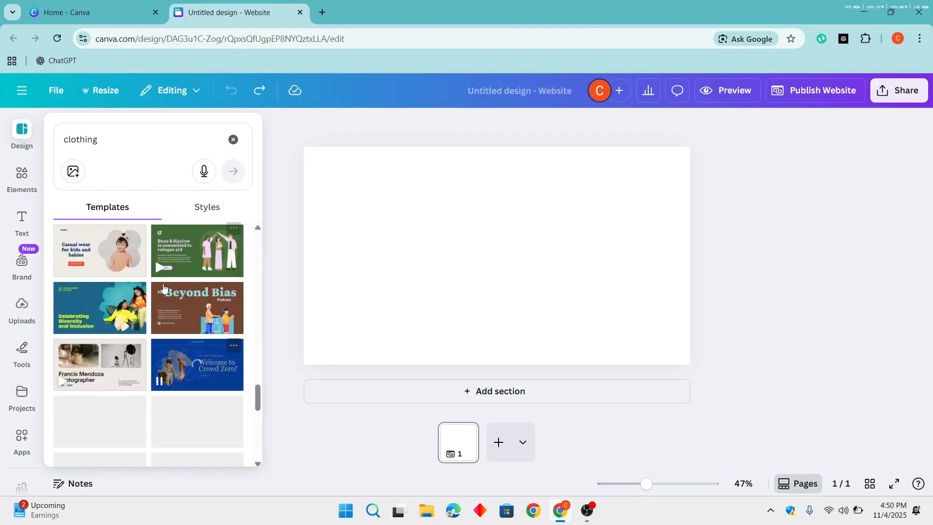
- Search the templates for "gym" and open the Bright Yellow and Black Photographic Fitness Service Website template
left_click(151, 146)
type("gym")
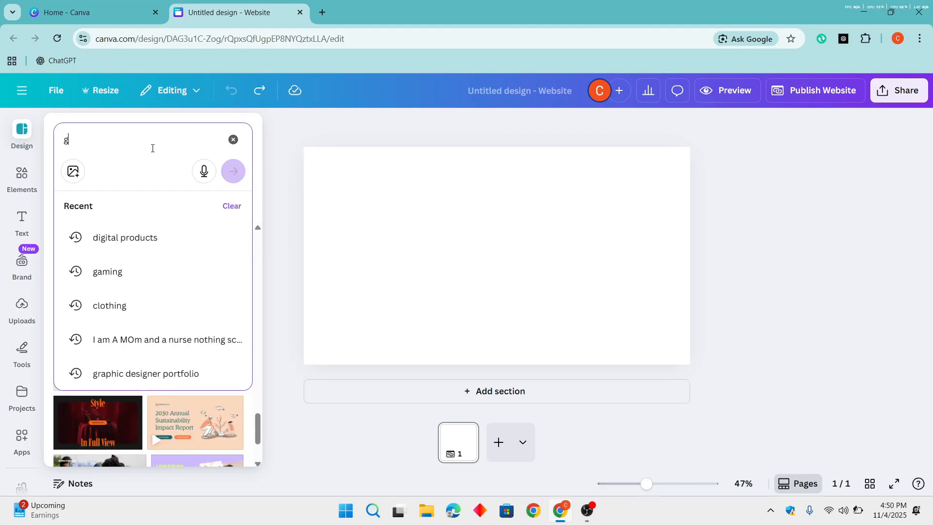
key("Return")
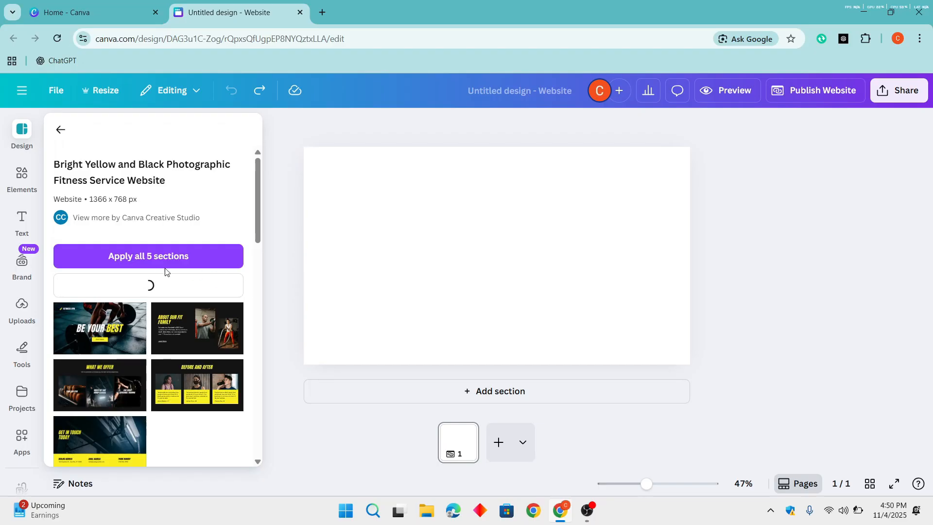
- Apply all 5 sections of the Bright Yellow and Black Photographic Fitness Service Website template and review them on the page
left_click(169, 263)
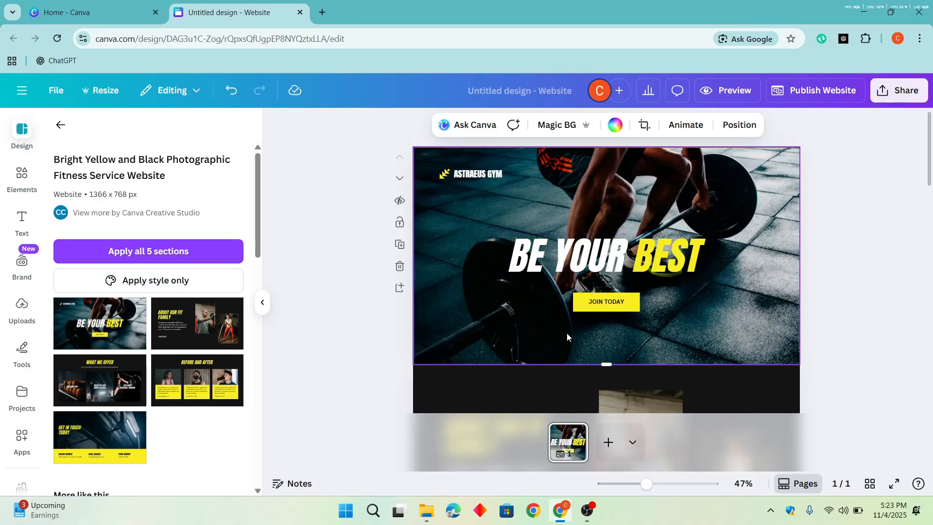
scroll(486, 172, "down", 8)
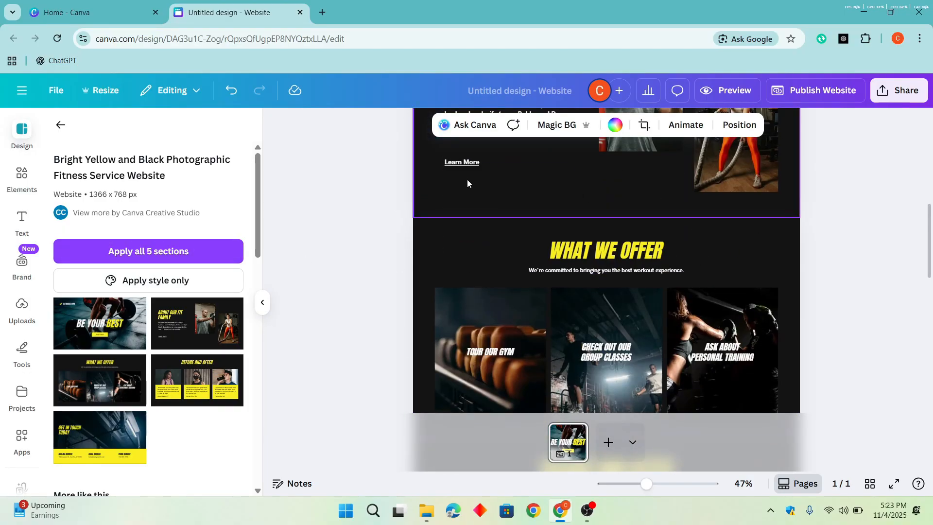
left_click(65, 129)
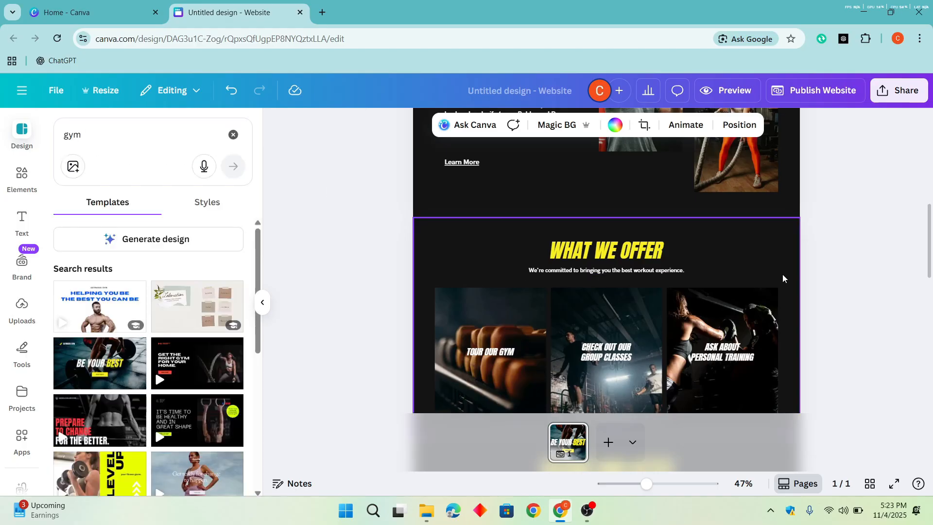
scroll(784, 276, "up", 8)
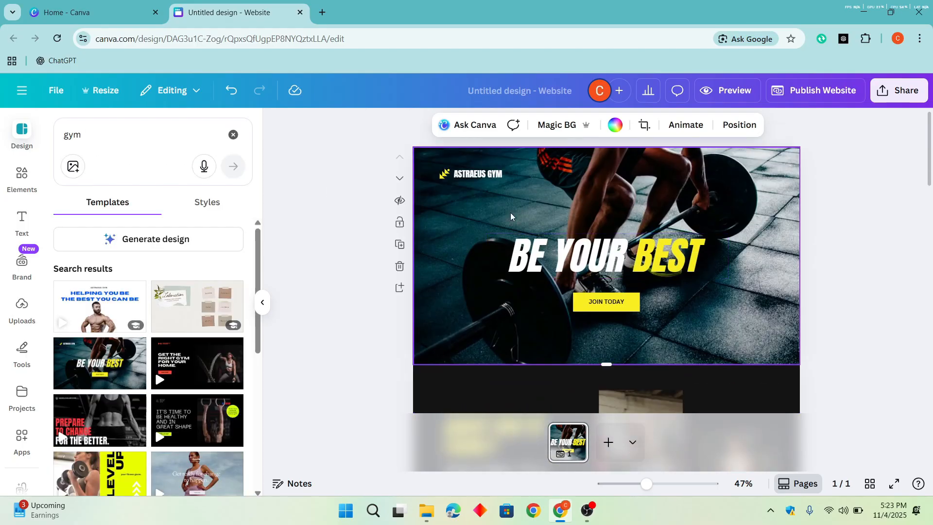
- Search the elements library for "tech" and restrict the results to graphics
left_click(485, 176)
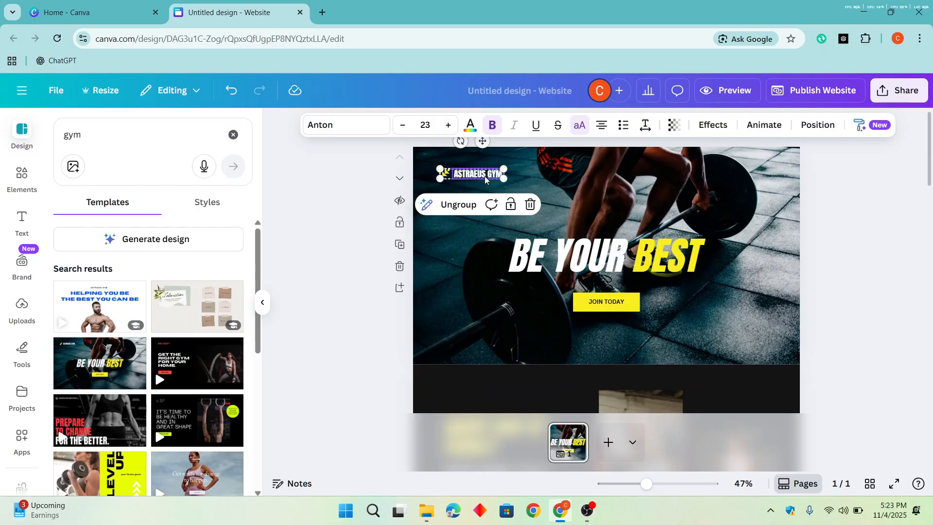
left_click(22, 175)
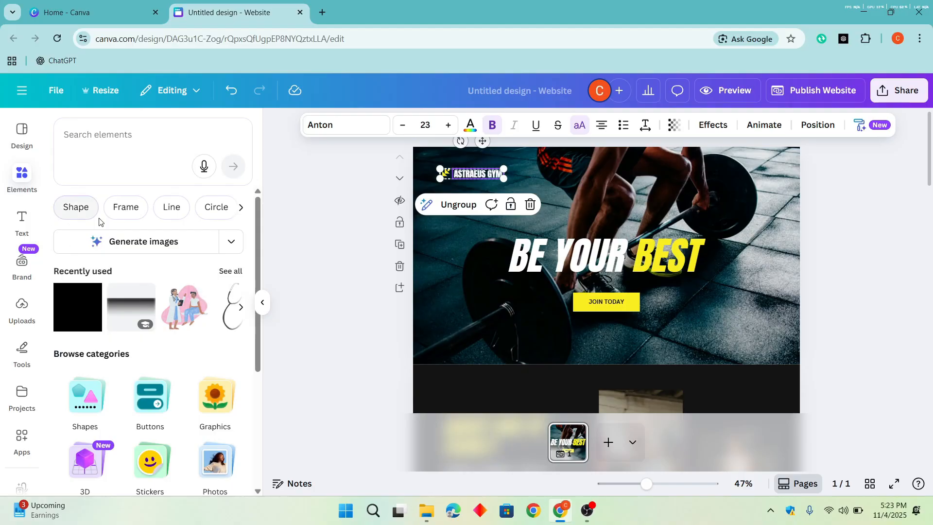
left_click(108, 146)
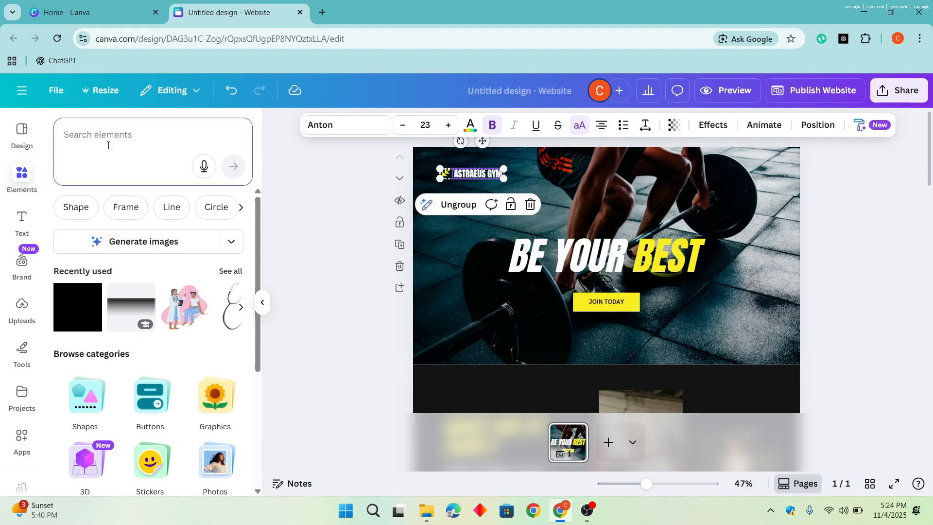
type("tech")
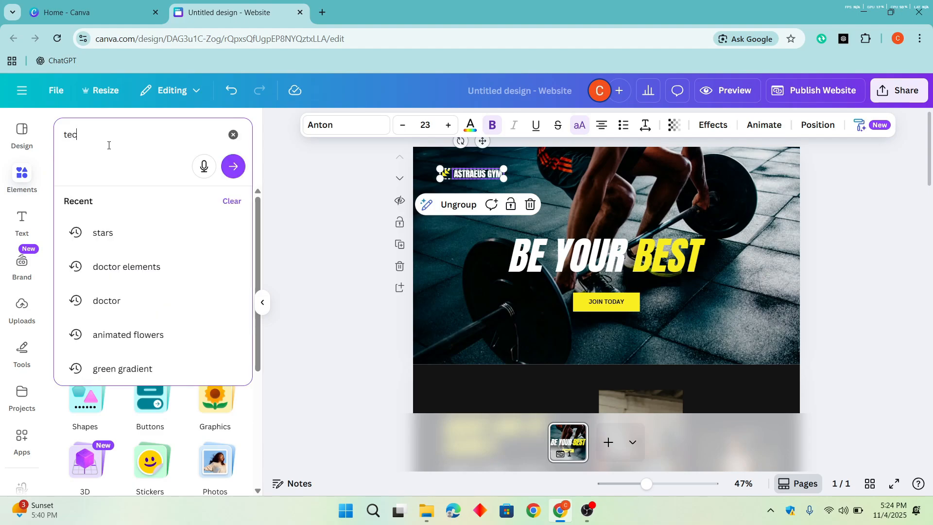
key("Return")
left_click_drag(107, 146, 50, 140)
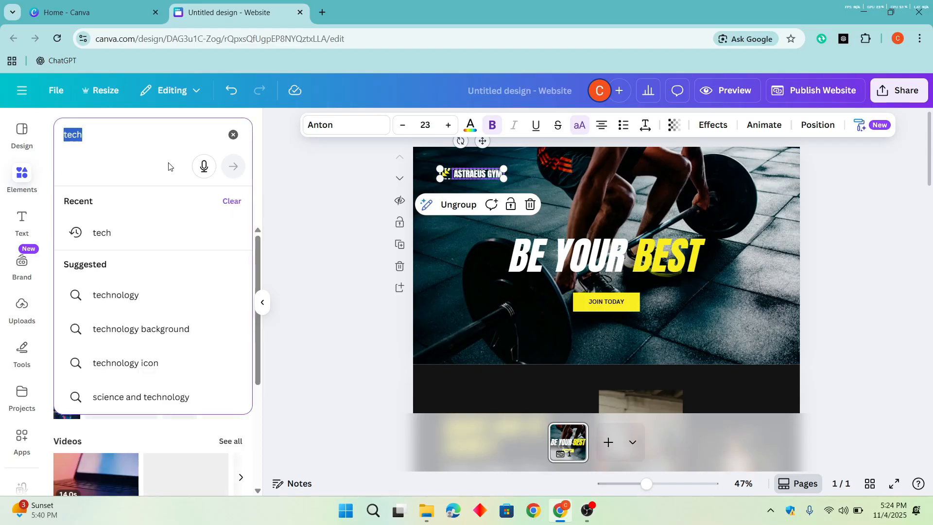
left_click(261, 182)
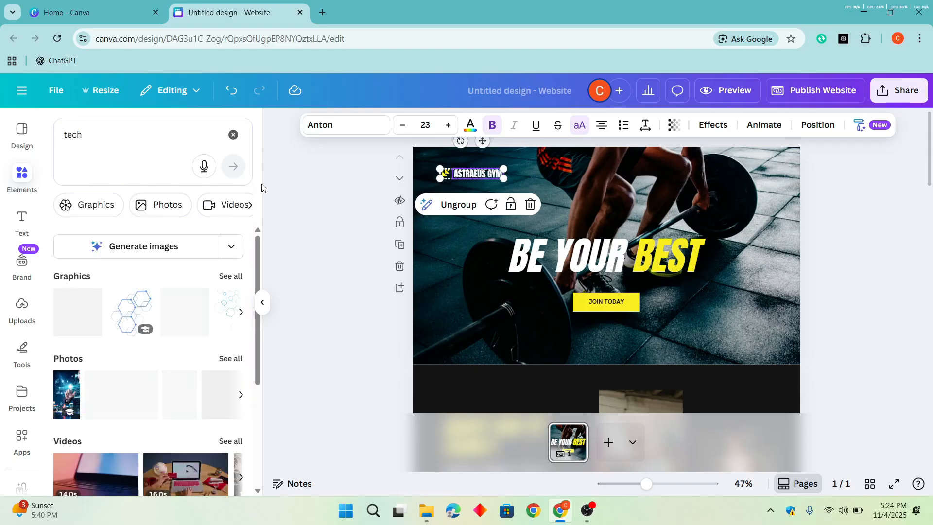
left_click(108, 205)
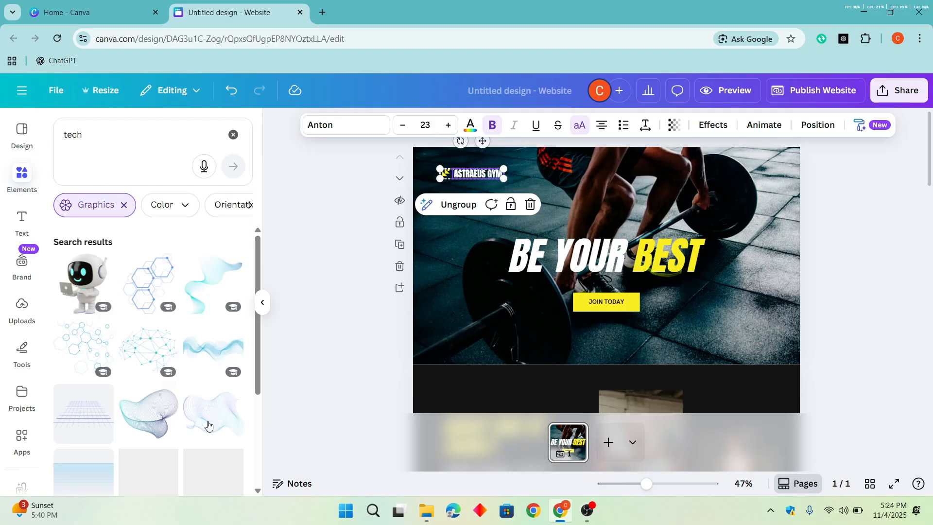
- Add the black, blue and pink stacked-layers graphic to the hero section and shrink it near the gym name
scroll(136, 341, "down", 4)
scroll(127, 316, "down", 10)
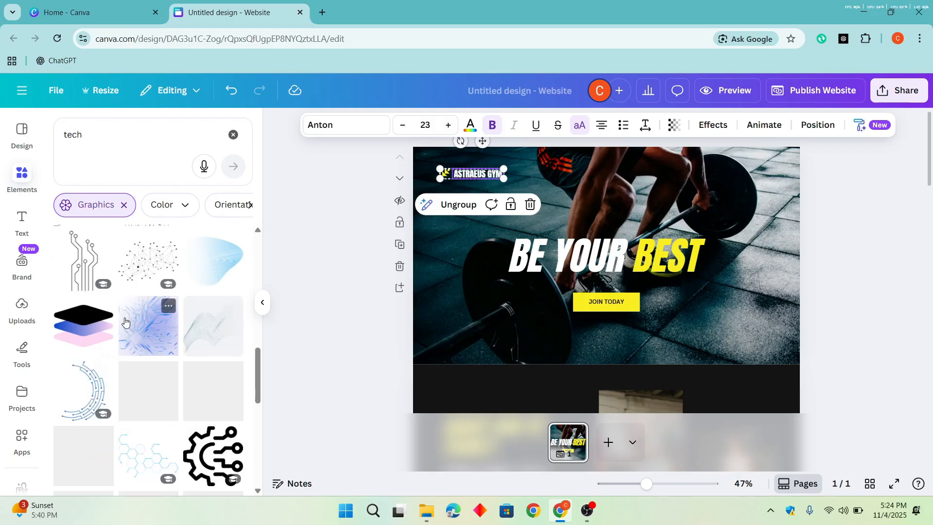
left_click(119, 336)
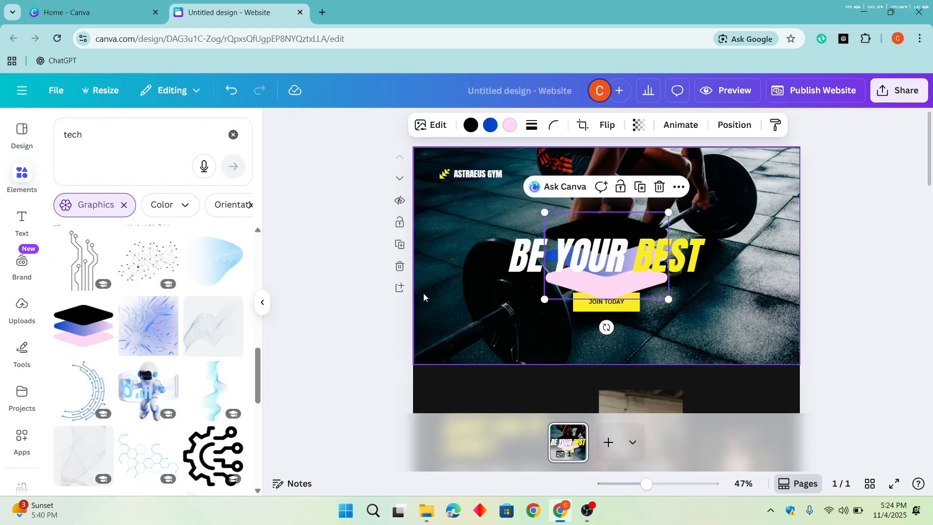
left_click_drag(680, 284, 448, 180)
scroll(448, 180, "up", 6)
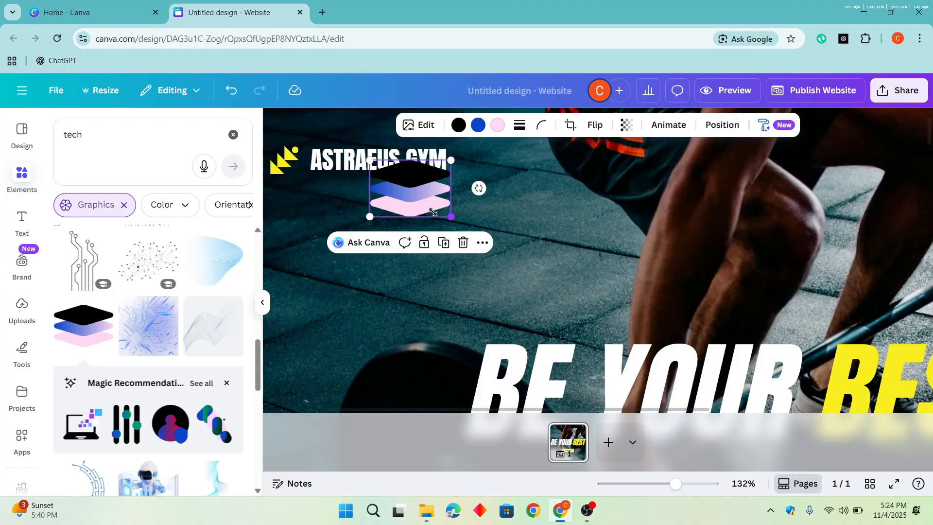
left_click_drag(433, 212, 410, 206)
- Delete the yellow icon beside the ASTRAEUS GYM text, keeping the text
left_click(296, 164)
right_click(311, 170)
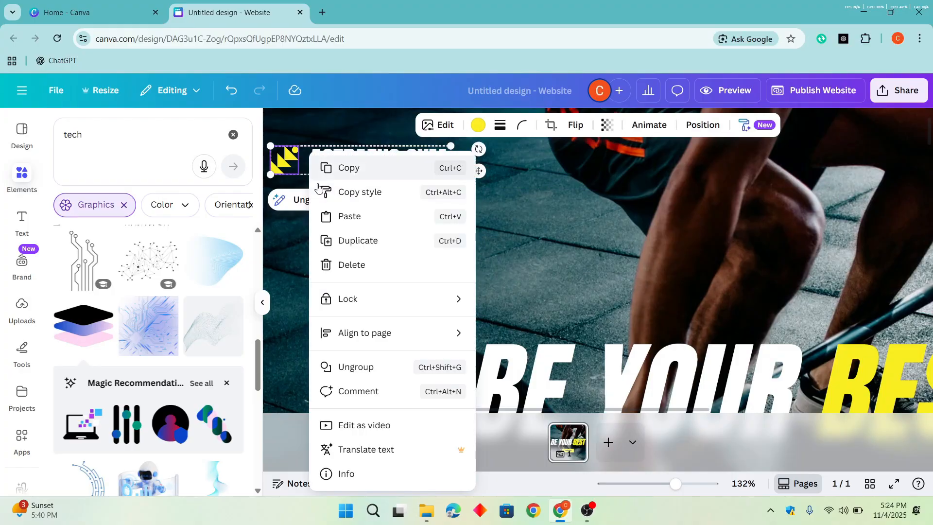
left_click(305, 201)
left_click(309, 201)
left_click(308, 233)
left_click(288, 163)
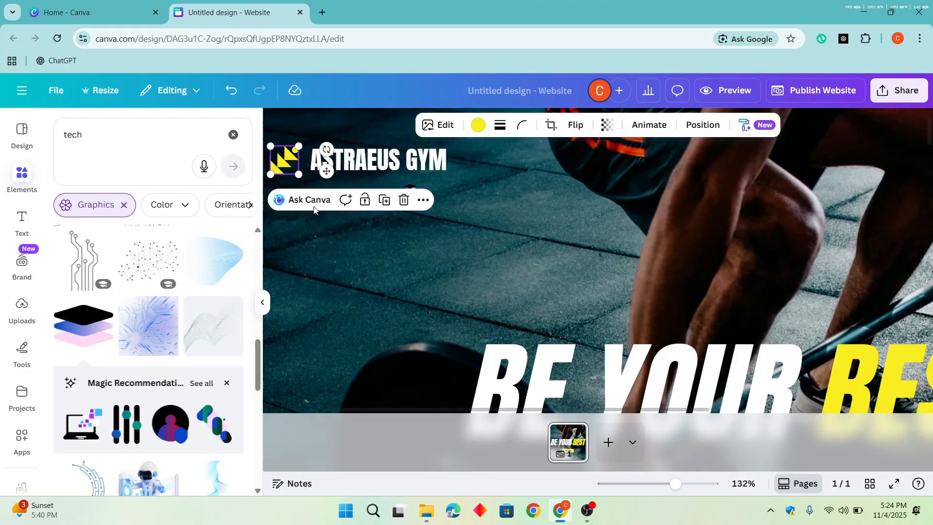
left_click(403, 200)
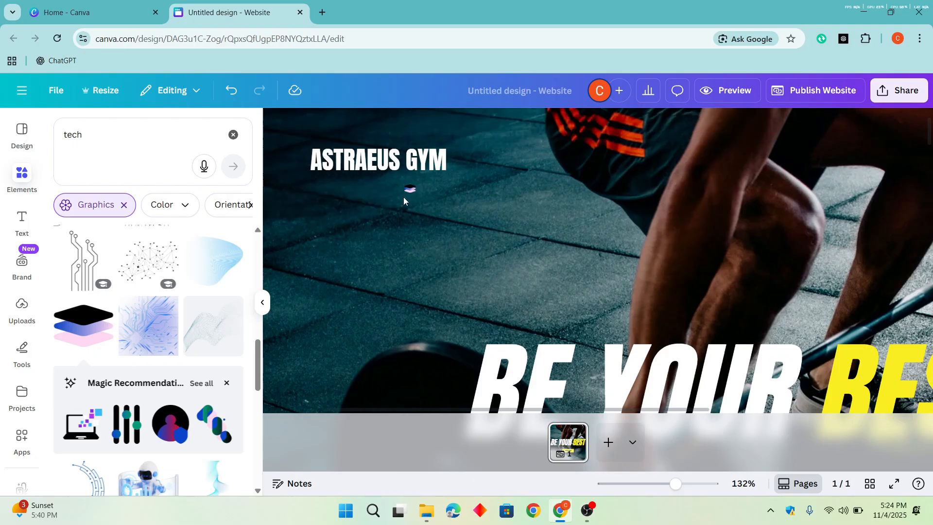
- Place the stacked-layers graphic directly in front of the ASTRAEUS GYM text, sized to match it as a logo
left_click(409, 191)
left_click_drag(409, 190, 293, 169)
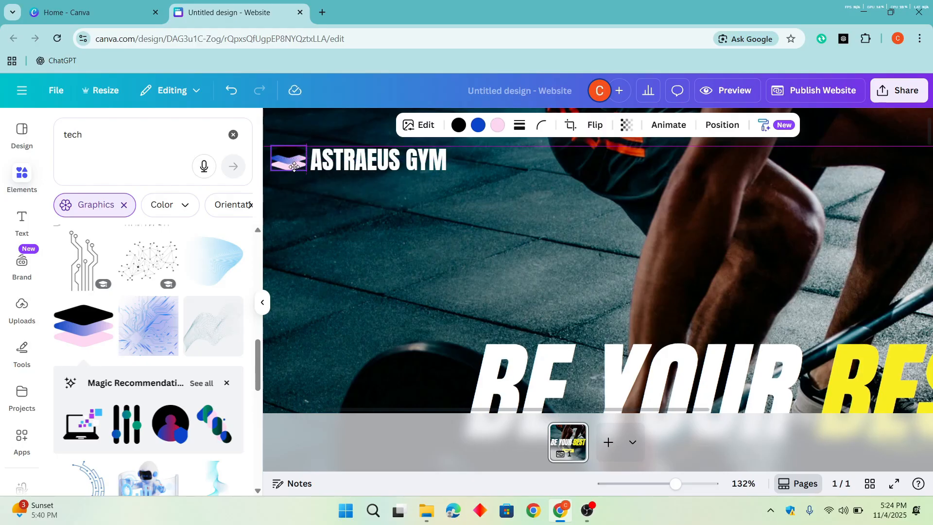
scroll(448, 199, "down", 2)
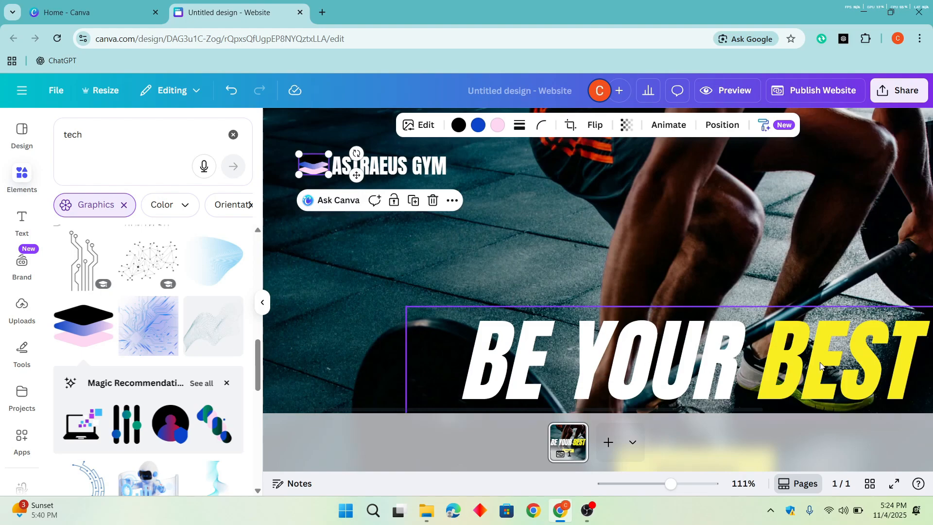
- Recolour the logo graphic's pink and blue parts with the document yellow and its black part with white (#ffffff)
left_click(497, 125)
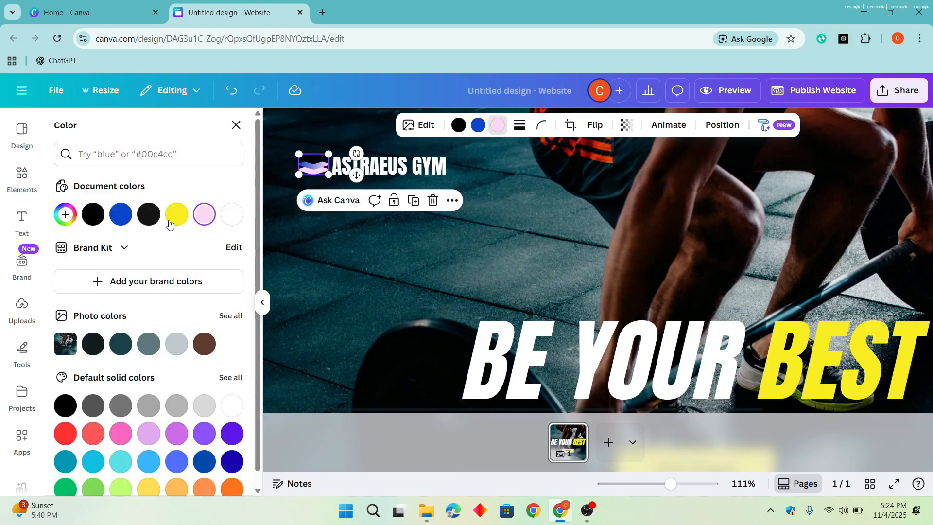
left_click(177, 214)
left_click(478, 126)
left_click(176, 214)
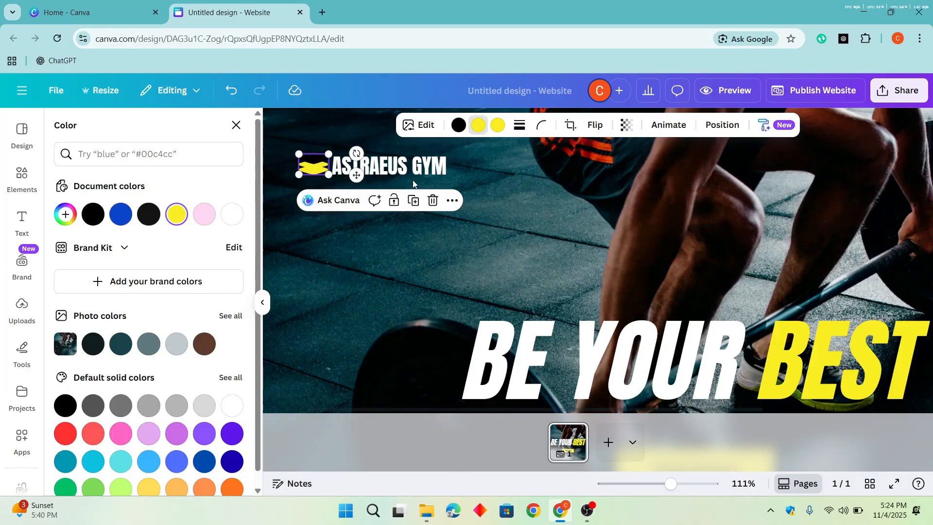
left_click(459, 126)
left_click(225, 216)
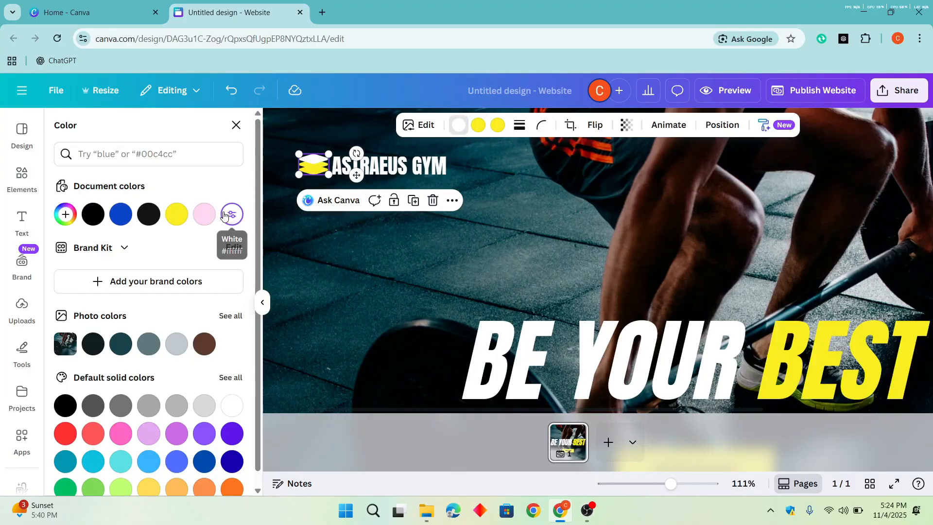
- Change the logo graphic's second colour to white and check the logo against the hero section
left_click(476, 129)
left_click(231, 215)
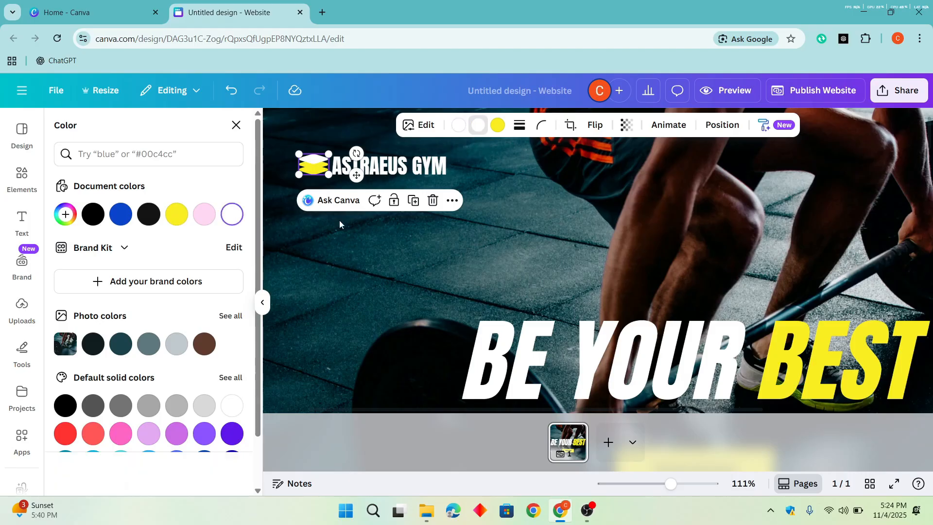
left_click(559, 211)
scroll(558, 211, "down", 1)
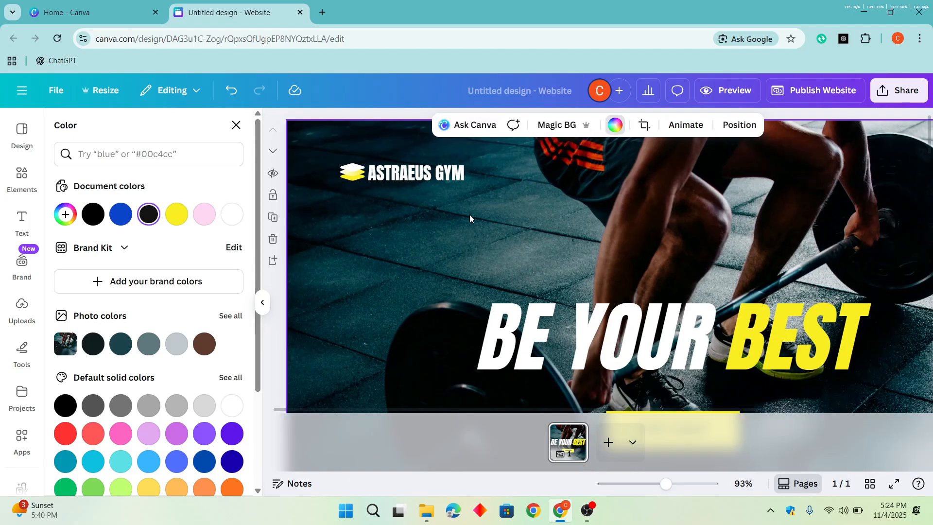
left_click(351, 175)
left_click(549, 179)
scroll(599, 179, "down", 1)
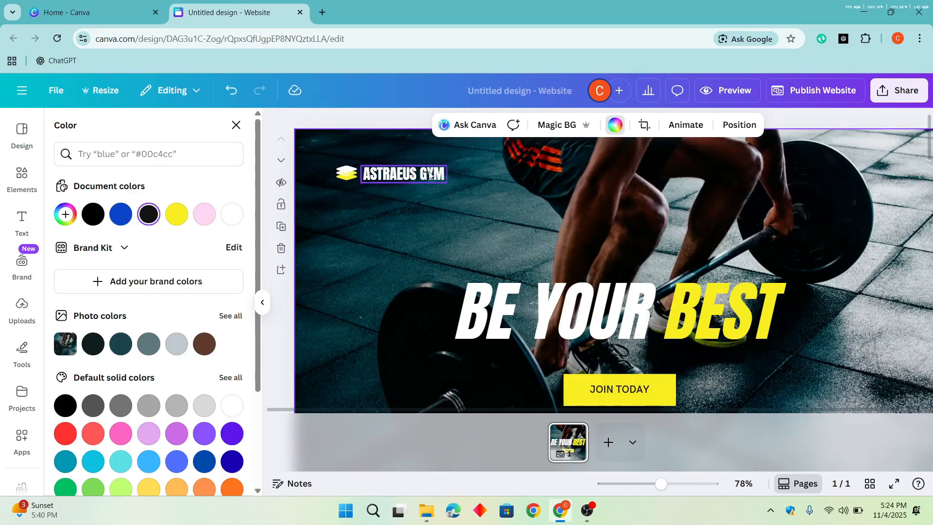
- Replace the ASTRAEUS GYM logo text with "ZORAINTECH"
double_click(412, 177)
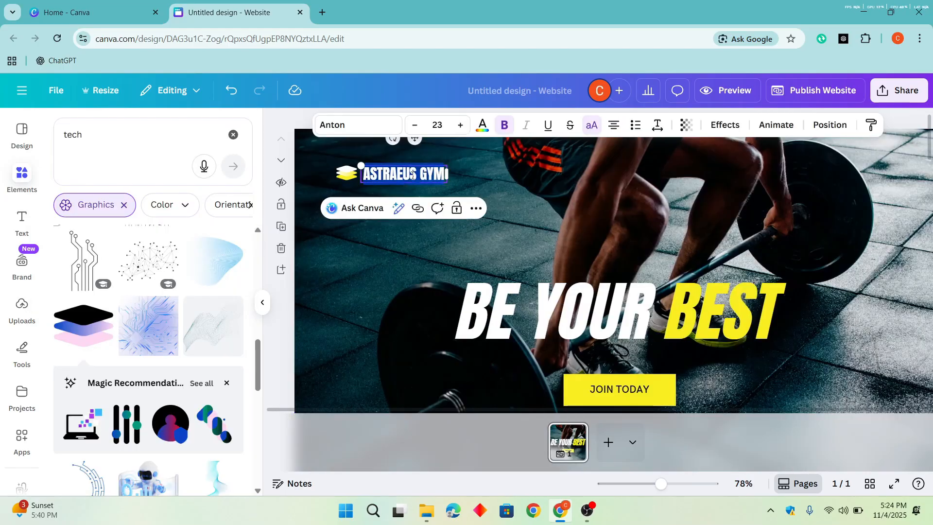
type("ZORAINTECH")
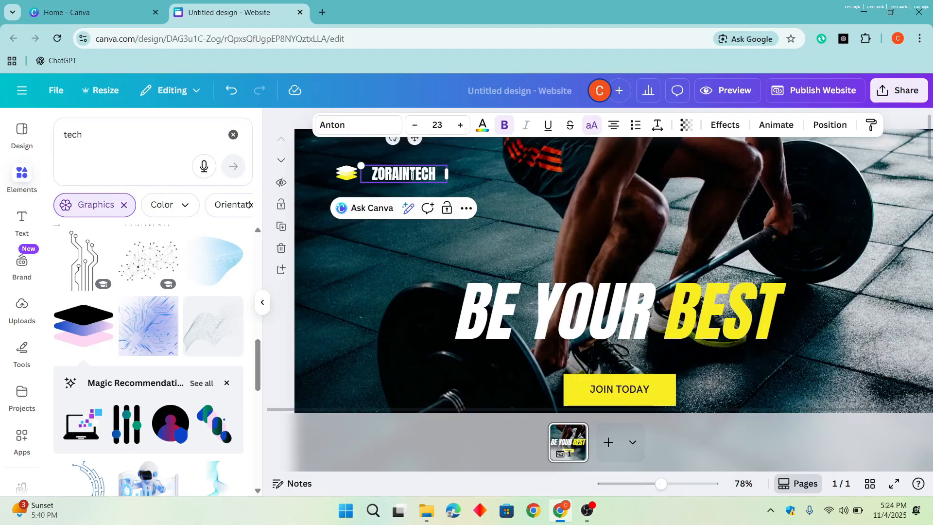
left_click(503, 224)
scroll(523, 191, "down", 2)
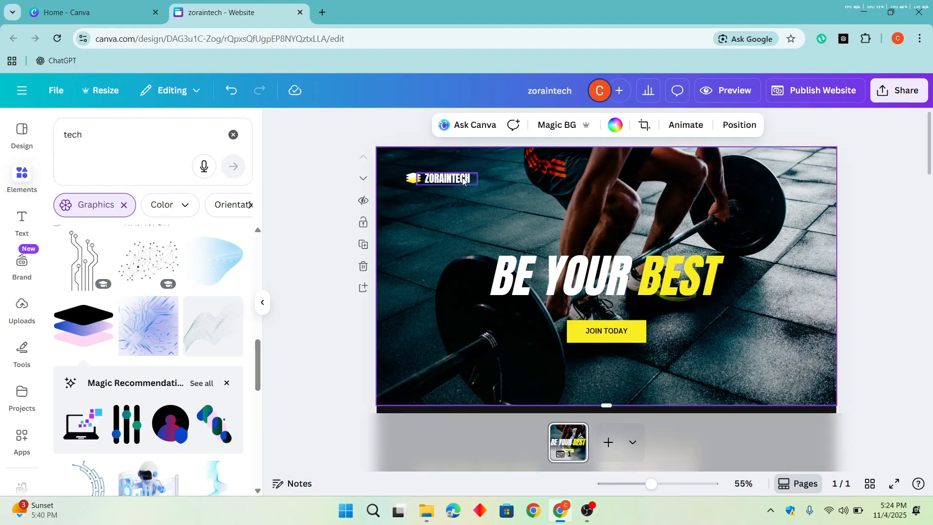
- Try a Magic Write rewrite of the BE YOUR BEST headline and stop the generation
left_click(714, 267)
left_click(714, 267)
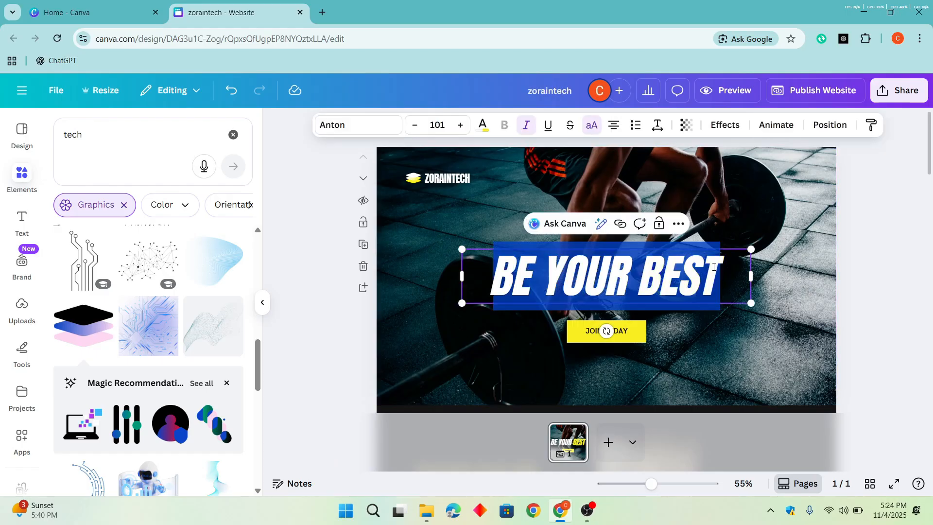
left_click(602, 224)
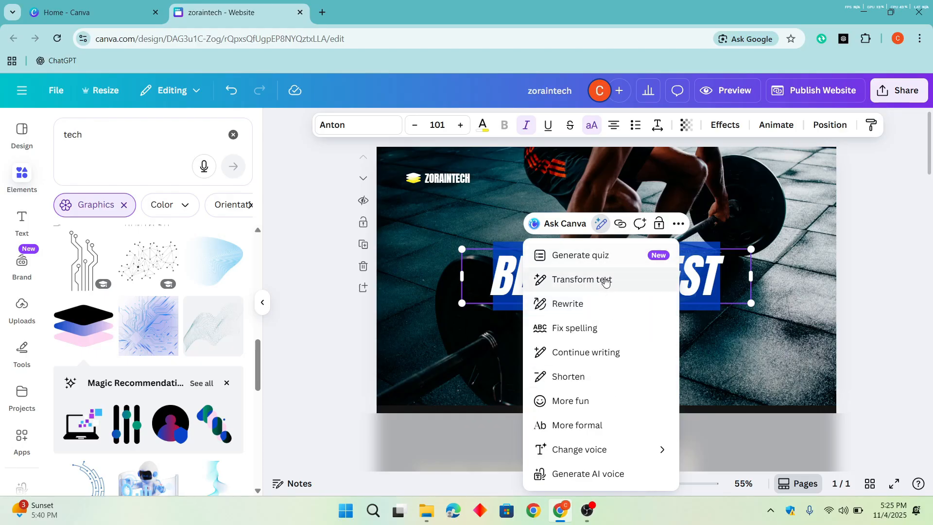
left_click(595, 307)
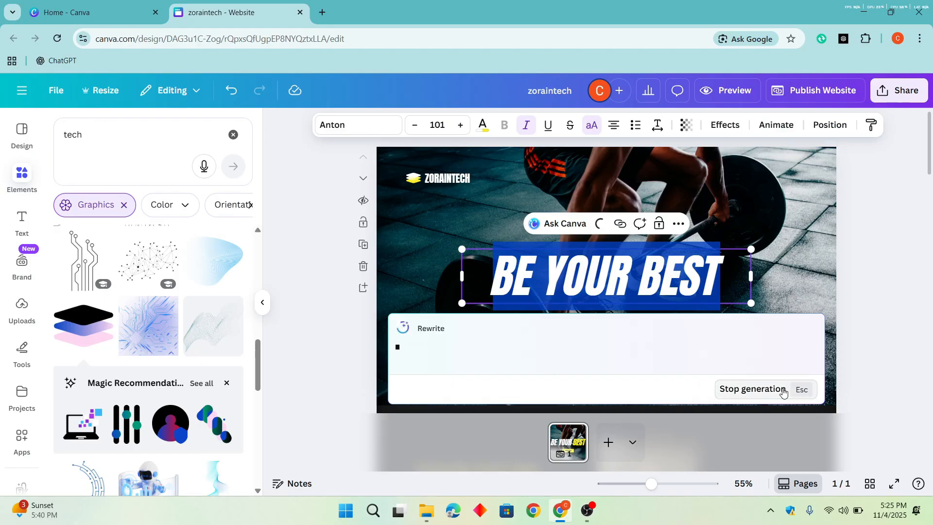
left_click(783, 392)
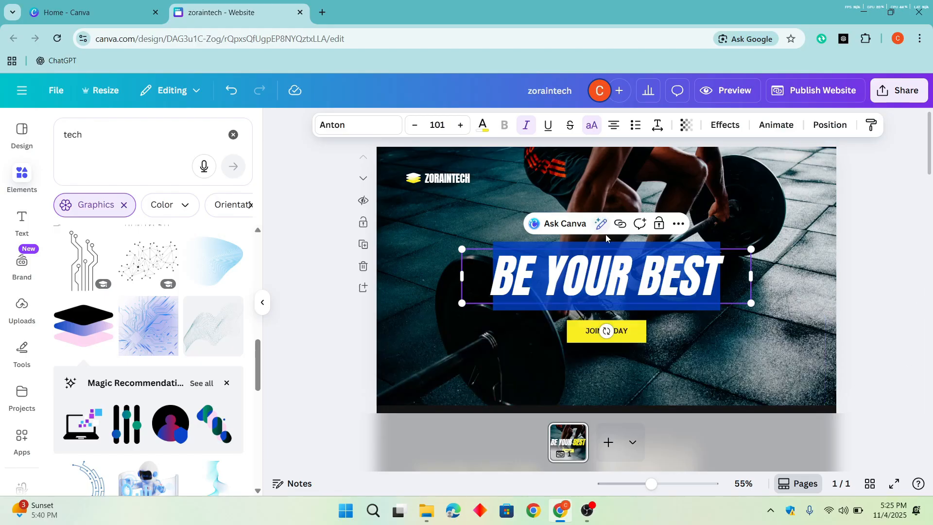
left_click(601, 224)
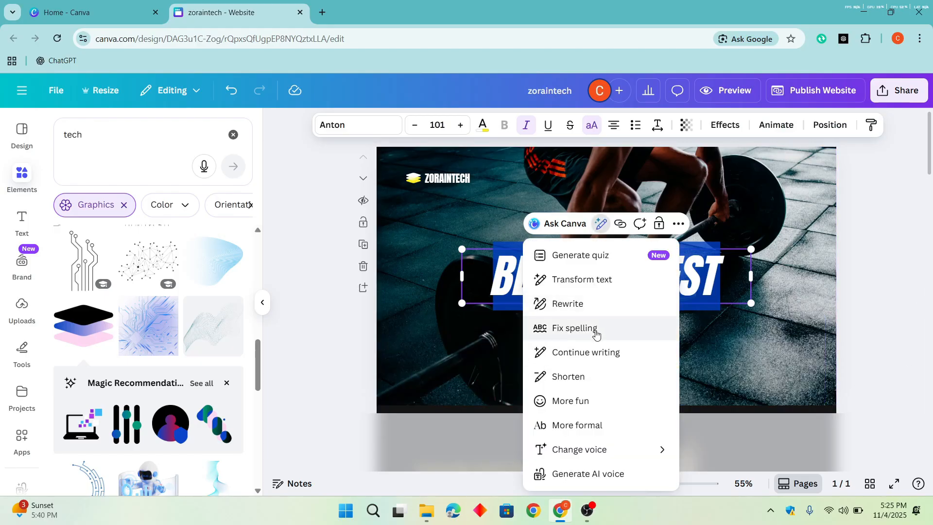
mouse_move(585, 453)
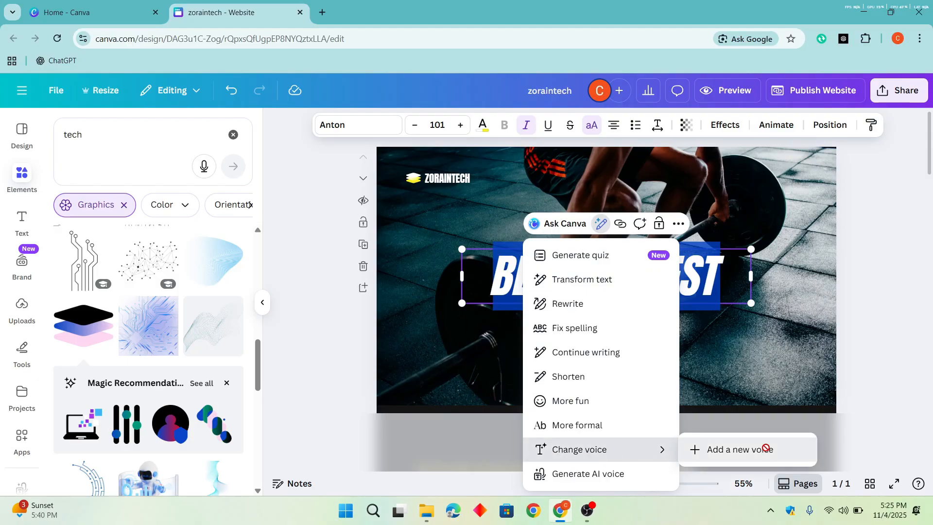
left_click(765, 446)
left_click(557, 244)
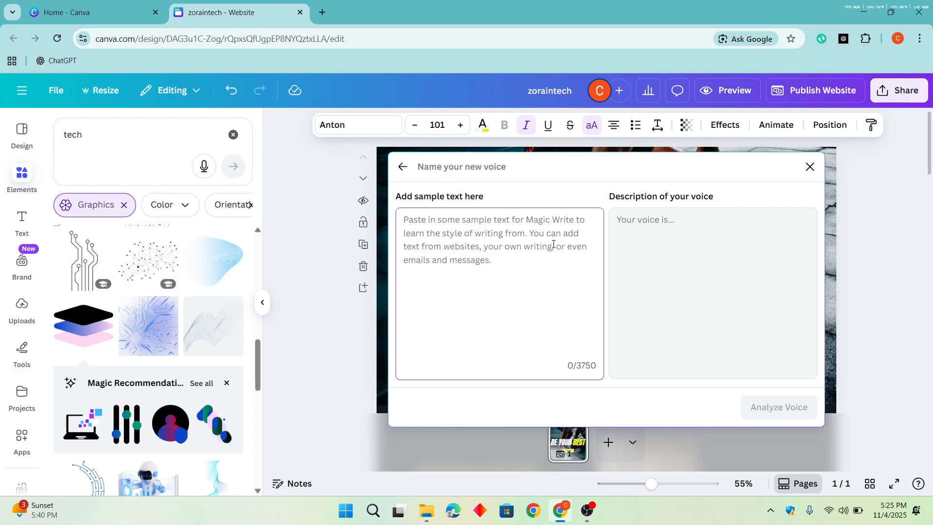
left_click(810, 170)
- Try Magic Write's Continue writing on the BE YOUR BEST headline, insert the generated text and undo the insertion
left_click(601, 223)
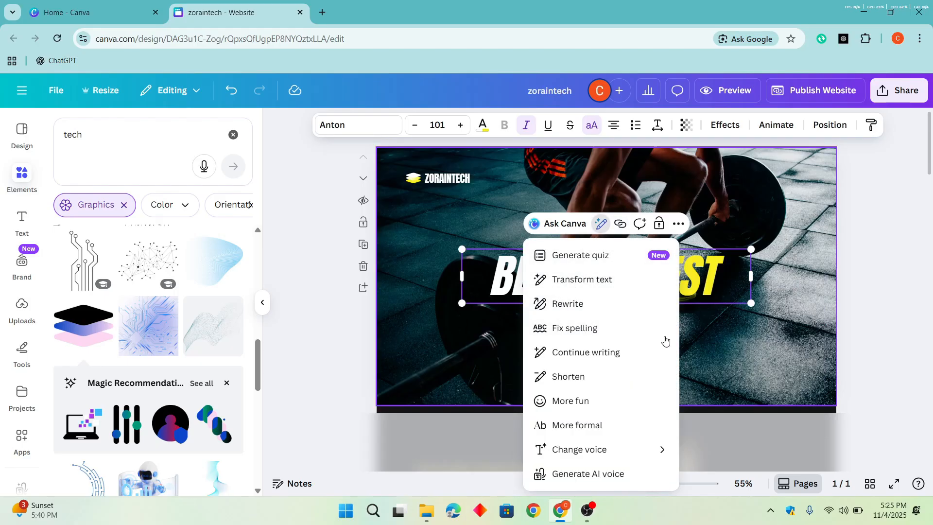
left_click(618, 360)
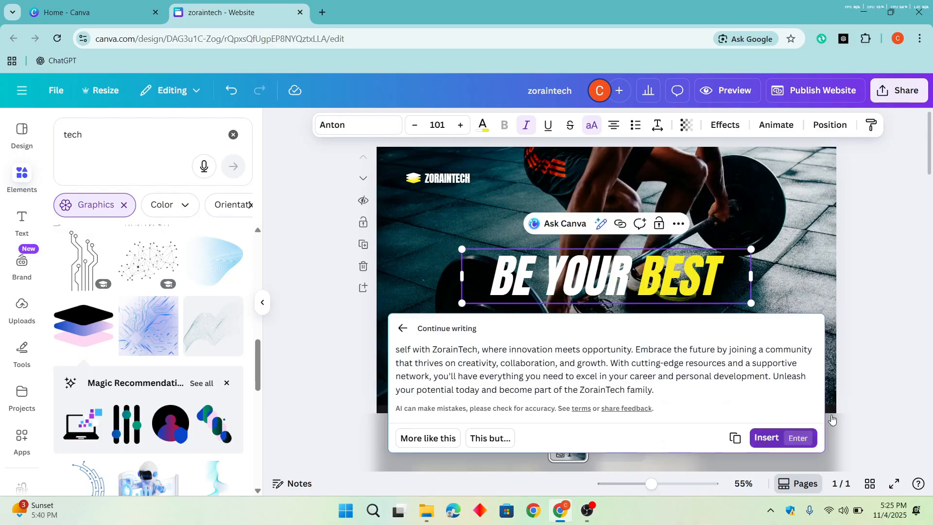
key("Return")
left_click(913, 283)
key("ctrl+z")
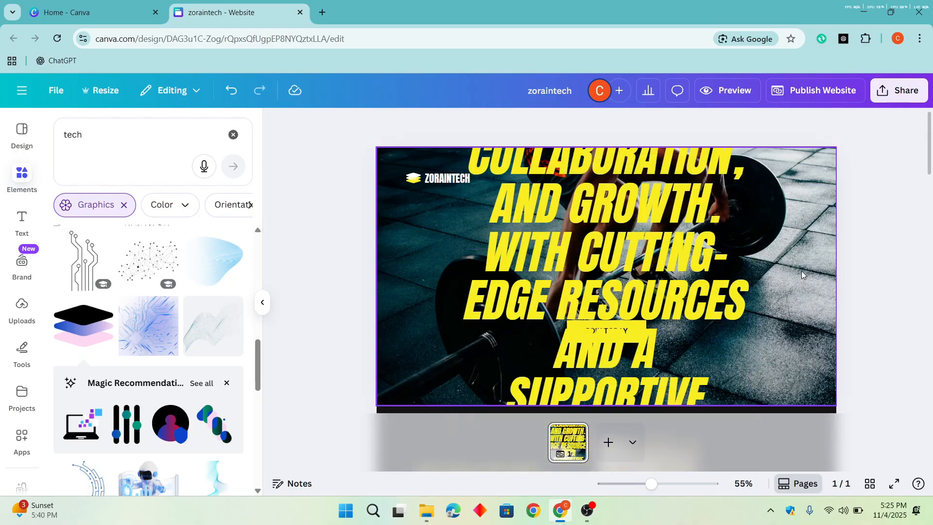
key("ctrl+z")
left_click(713, 271)
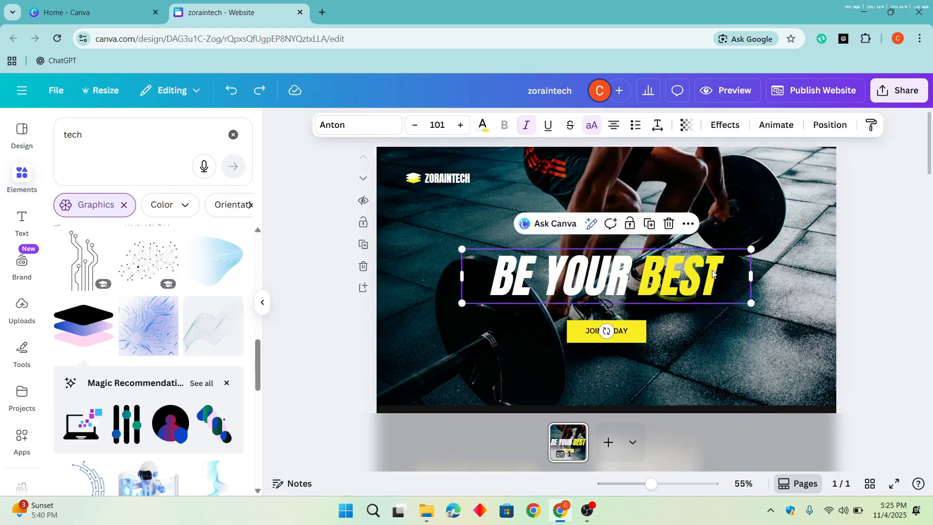
left_click(713, 270)
left_click(880, 241)
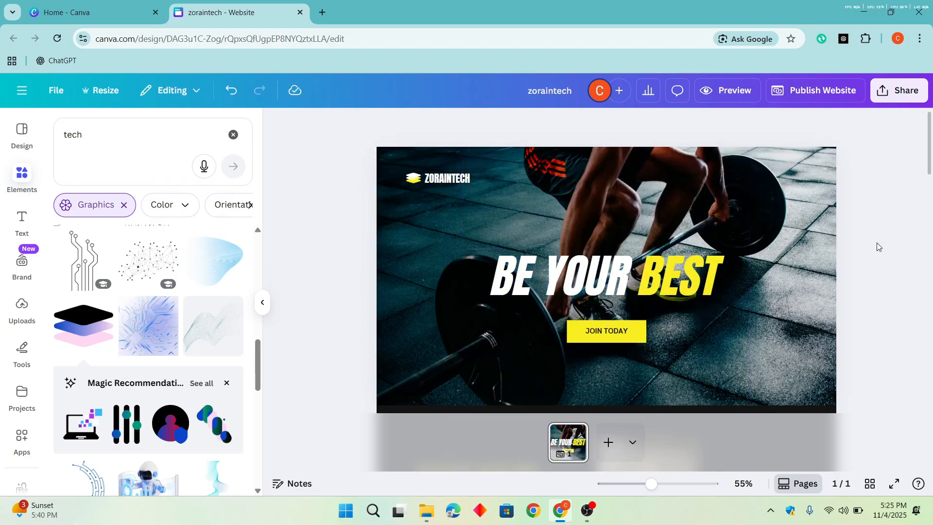
- Look through the page sections below the hero: About Our Fit Family, What We Offer, and Before and After
scroll(743, 291, "down", 2)
left_click(649, 274)
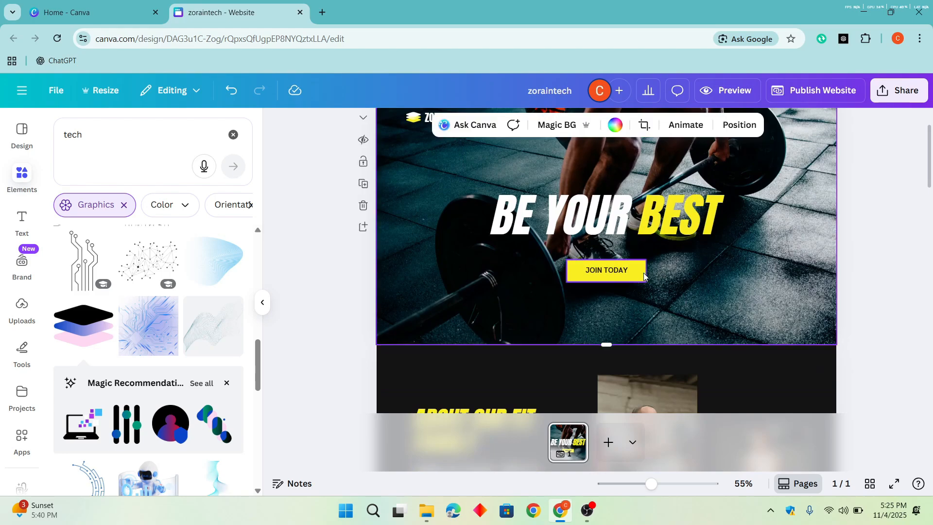
left_click(889, 229)
scroll(889, 230, "down", 5)
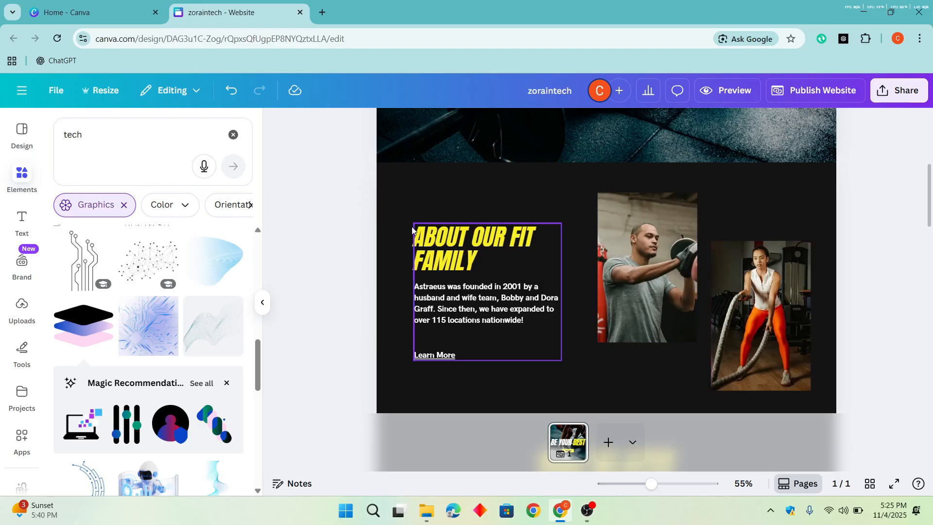
left_click(681, 273)
scroll(752, 272, "down", 3)
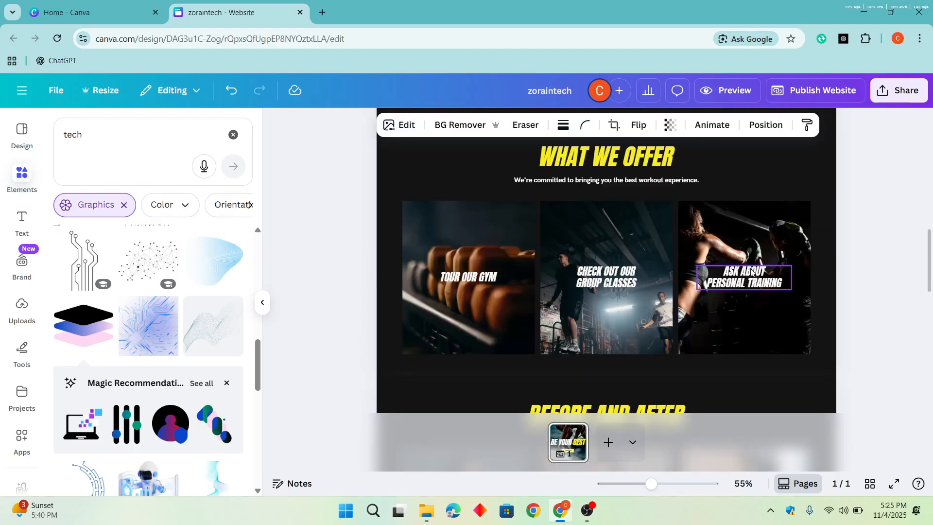
scroll(717, 191, "up", 2)
scroll(742, 187, "down", 5)
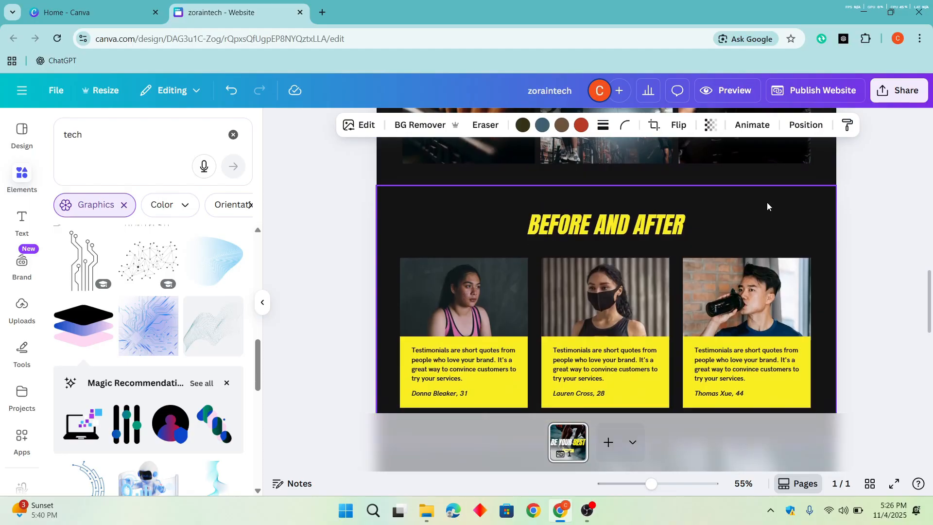
scroll(767, 206, "down", 3)
scroll(658, 191, "up", 5)
scroll(701, 227, "down", 2)
scroll(634, 360, "up", 2)
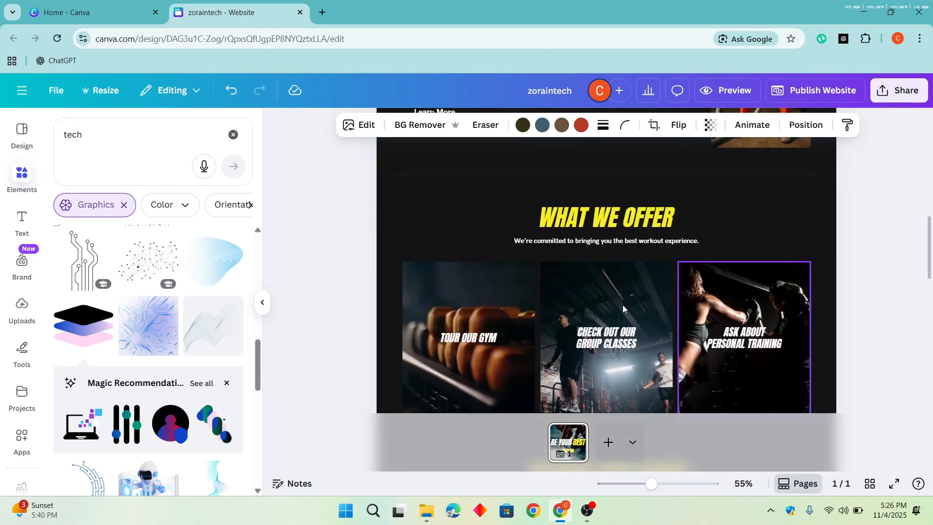
scroll(623, 305, "down", 2)
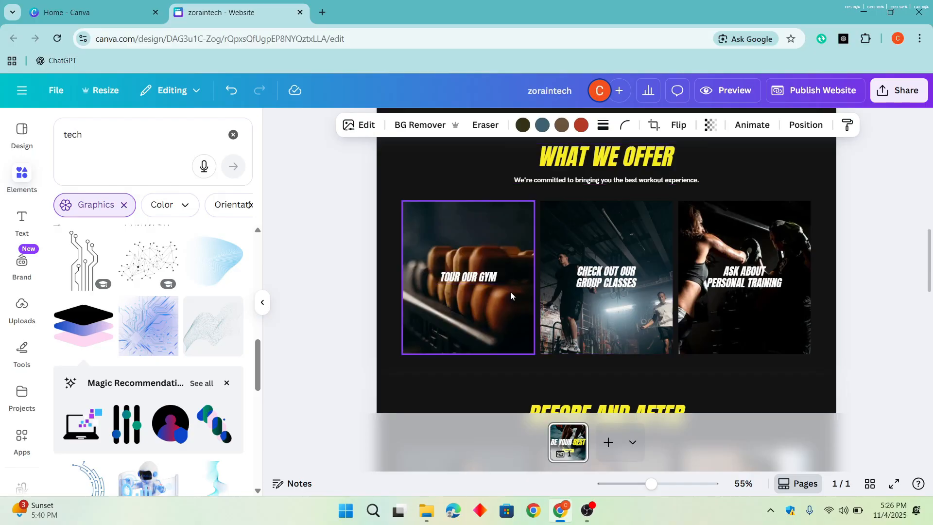
- Delete the three gym images and their text captions from the What We Offer section
left_click(511, 292)
left_click(739, 305)
key("Delete")
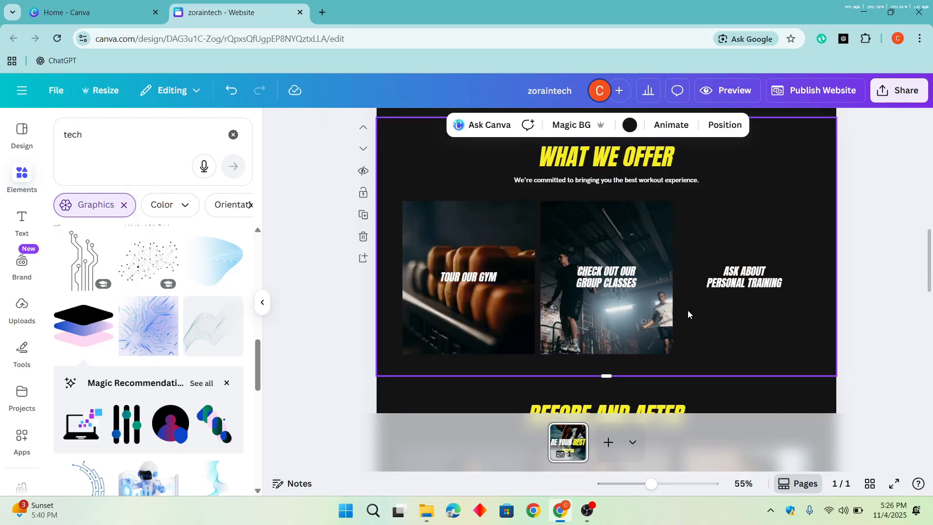
left_click(657, 316)
key("Delete")
left_click(523, 319)
key("Delete")
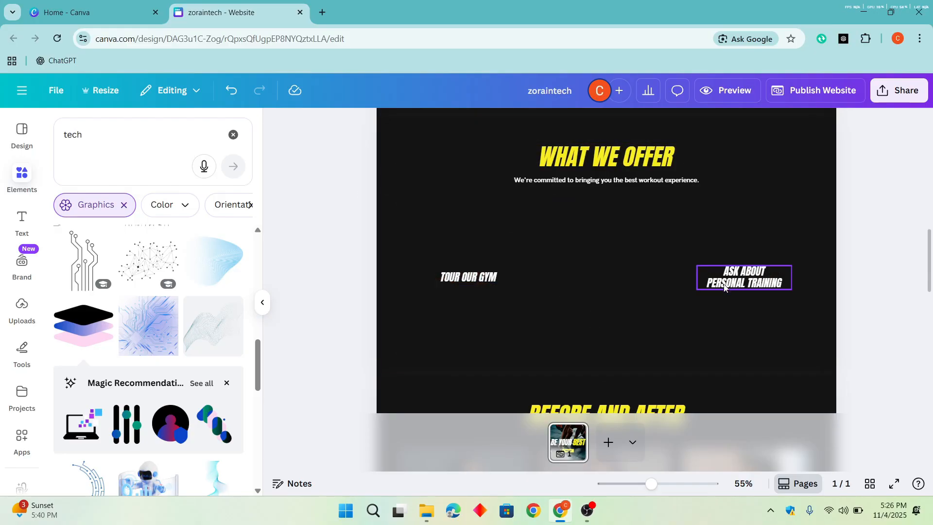
left_click(724, 287)
key("Delete")
left_click(498, 283)
key("Delete")
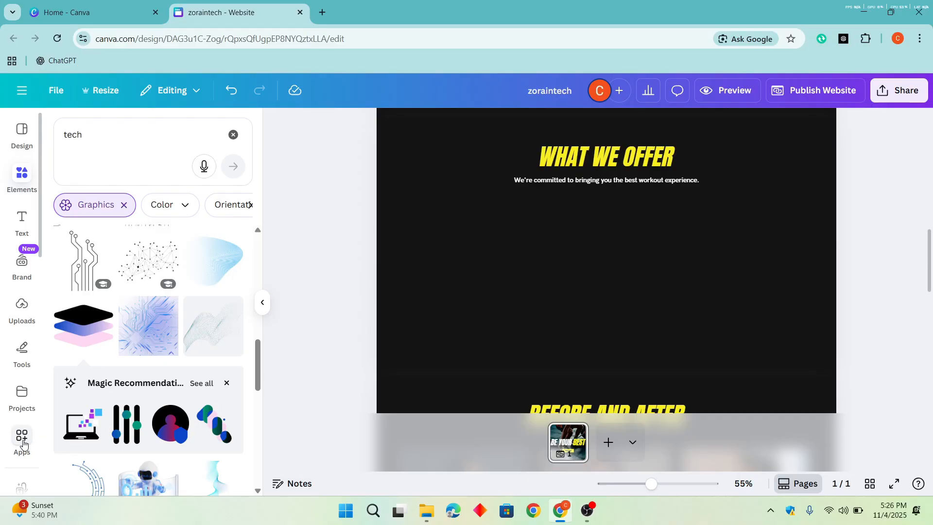
- Search the Canva apps for "embed" and open the Embed app
left_click(143, 143)
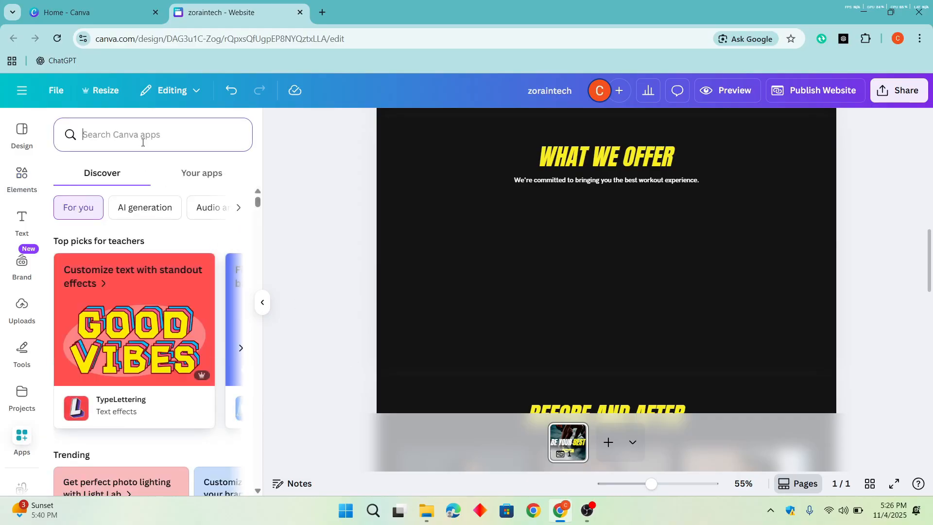
type("embed")
key("Return")
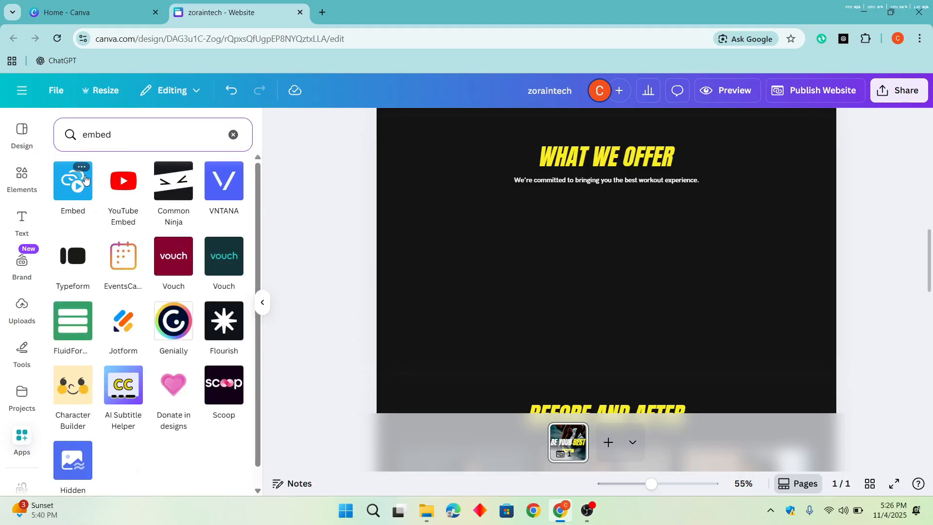
left_click(74, 196)
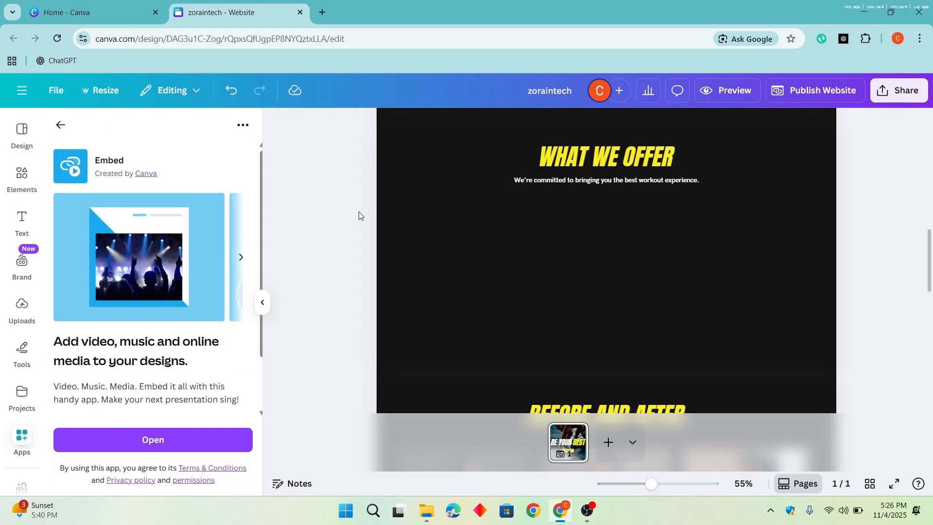
left_click(184, 443)
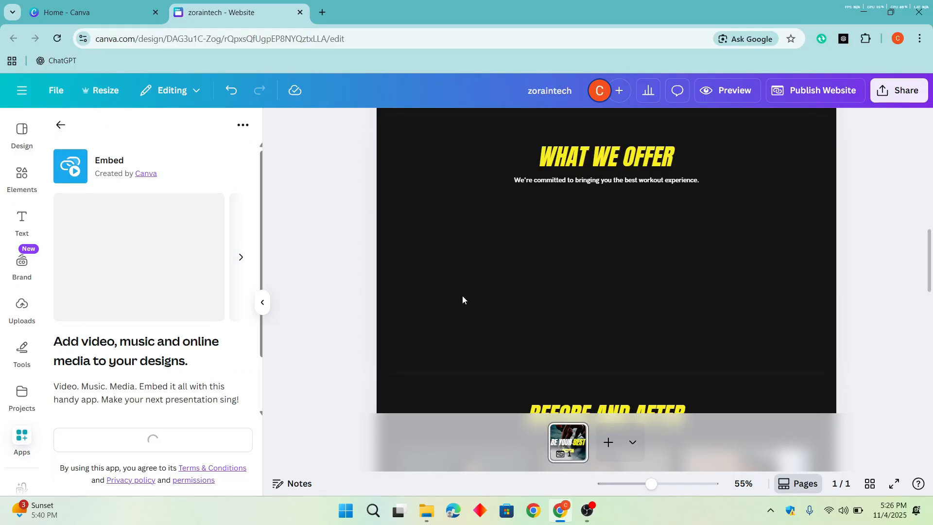
- Switch to YouTube in a new browser tab, search for zoraintech and copy the link of the New Method to Find Unlimited USA Clients video
left_click(323, 13)
type("youtube")
key("Return")
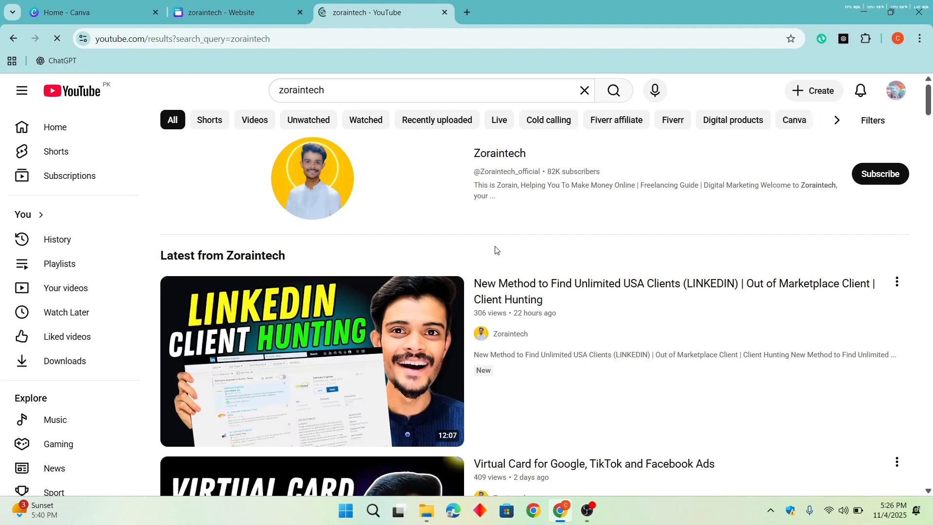
scroll(494, 250, "down", 4)
scroll(500, 248, "up", 2)
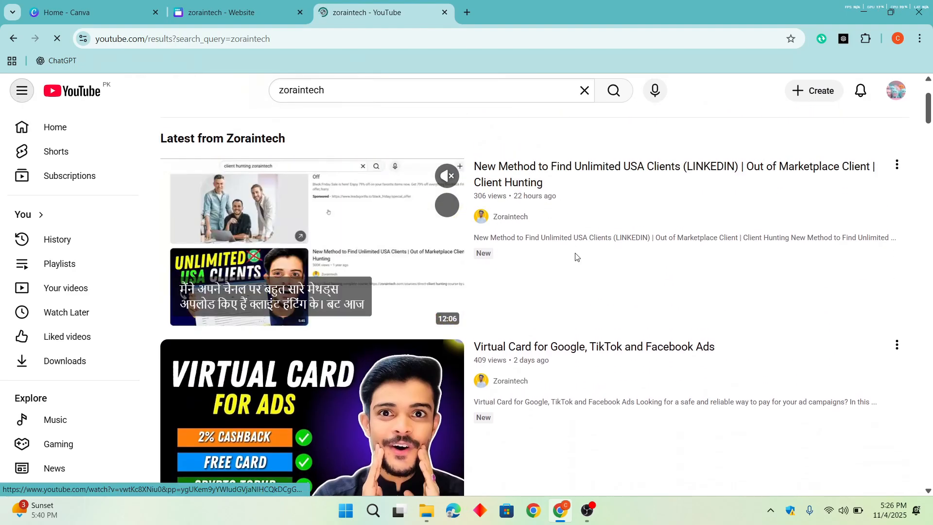
right_click(532, 181)
left_click(561, 291)
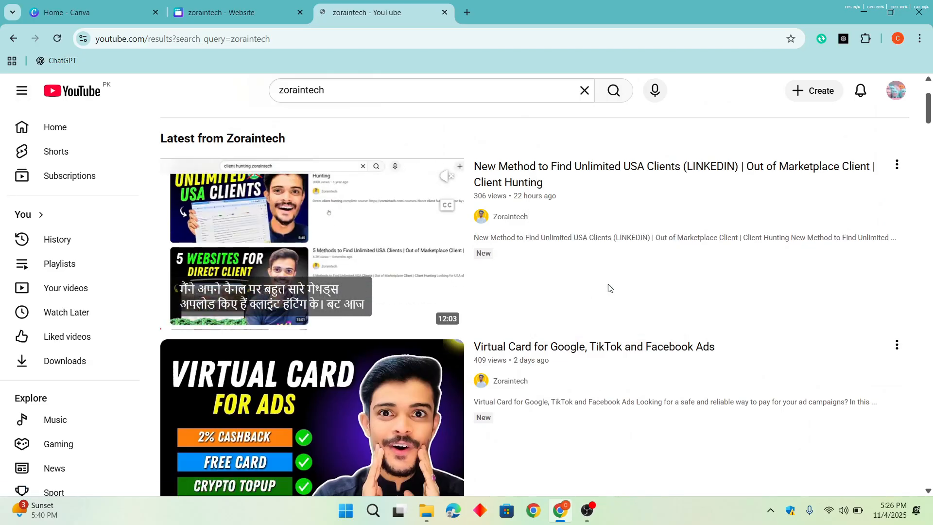
- Switch back to the Canva design and replace the example YouTube embed's link with the copied video link
key("ctrl+shift+Tab")
triple_click(588, 237)
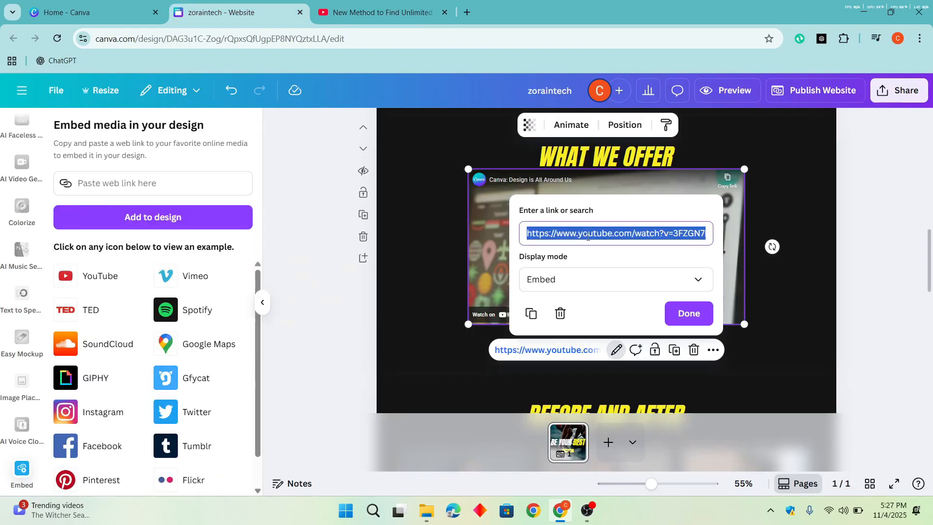
key("ctrl+v")
left_click(688, 314)
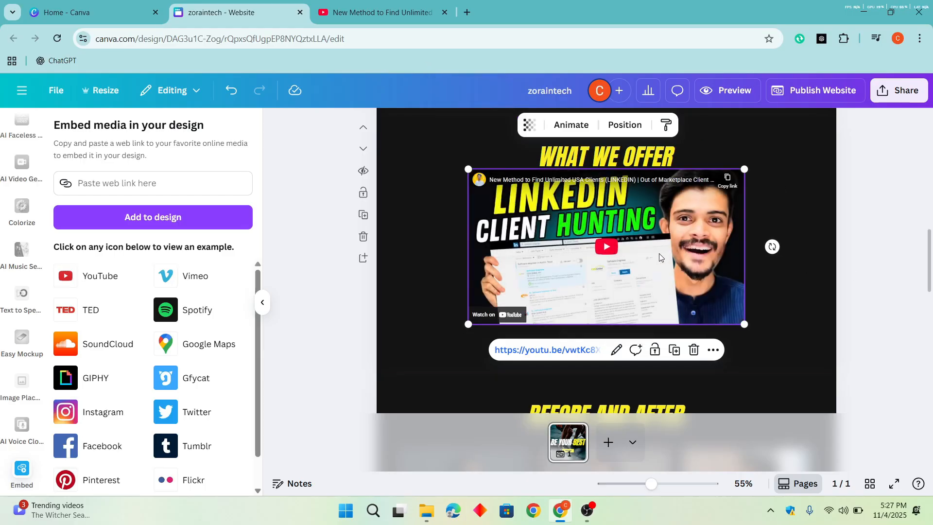
- Move the embedded video below the What We Offer subtitle and enlarge it to fill the section's empty area
left_click_drag(660, 254, 662, 280)
left_click_drag(741, 345, 761, 369)
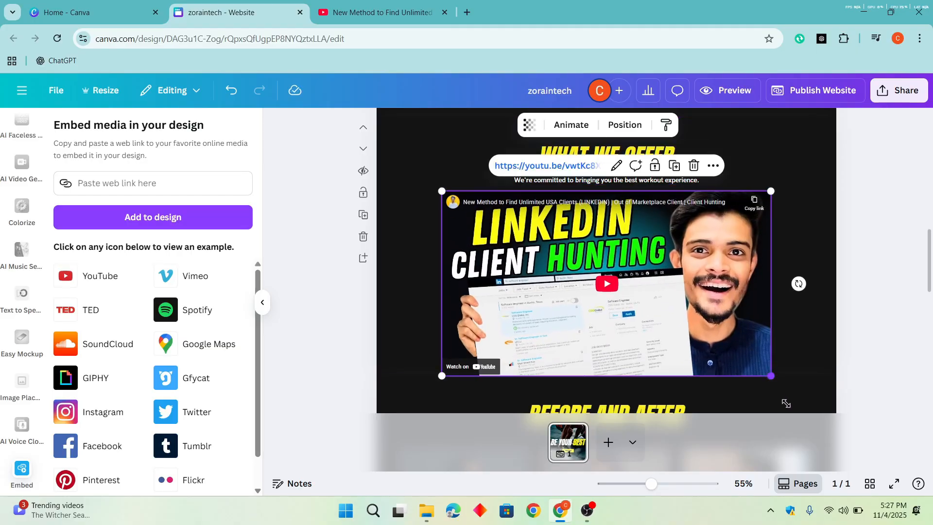
left_click_drag(785, 404, 760, 390)
left_click(845, 278)
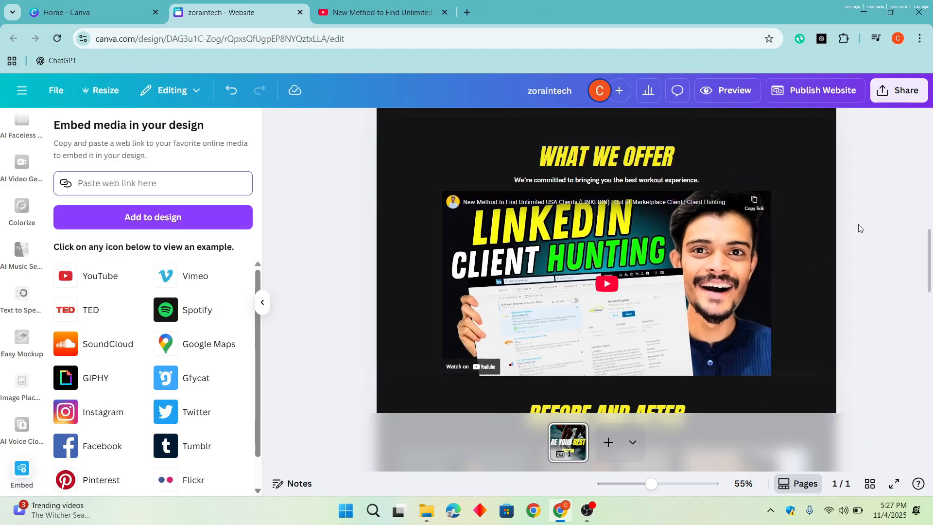
- Select the man's photo in the About Our Fit Family section and clear the old search in the elements library
scroll(549, 260, "down", 5)
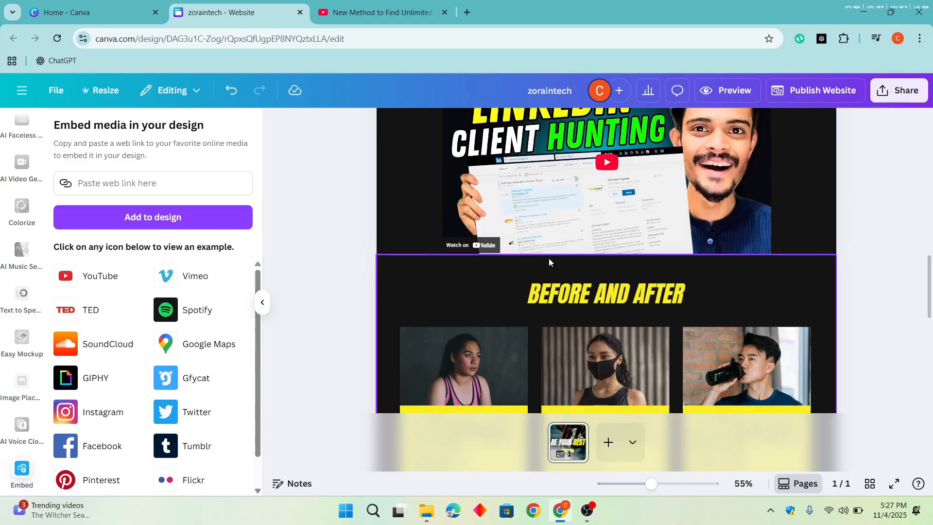
scroll(581, 215, "up", 5)
scroll(607, 209, "down", 5)
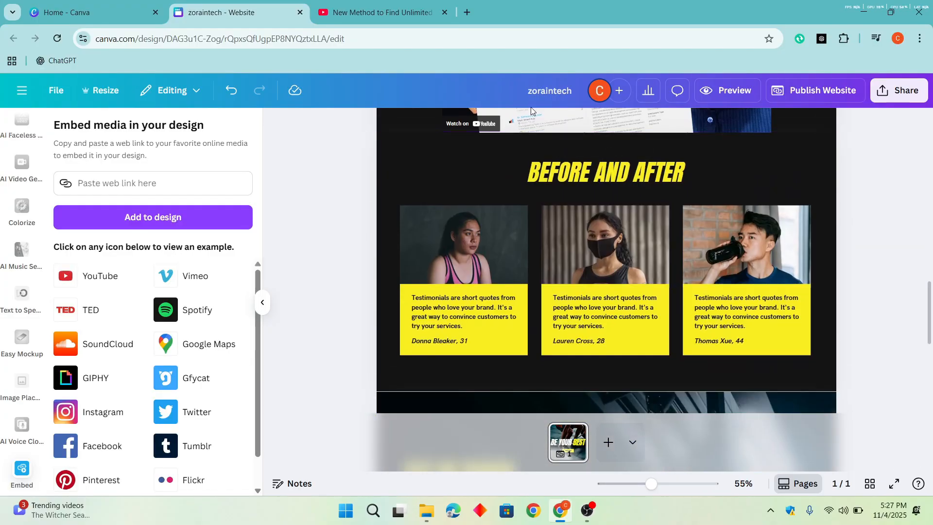
scroll(704, 203, "up", 10)
scroll(798, 251, "up", 2)
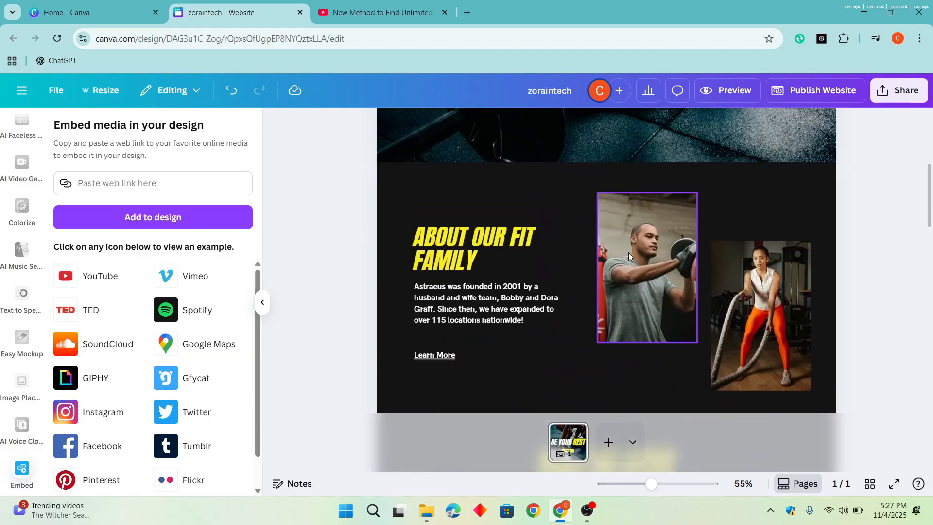
left_click(628, 252)
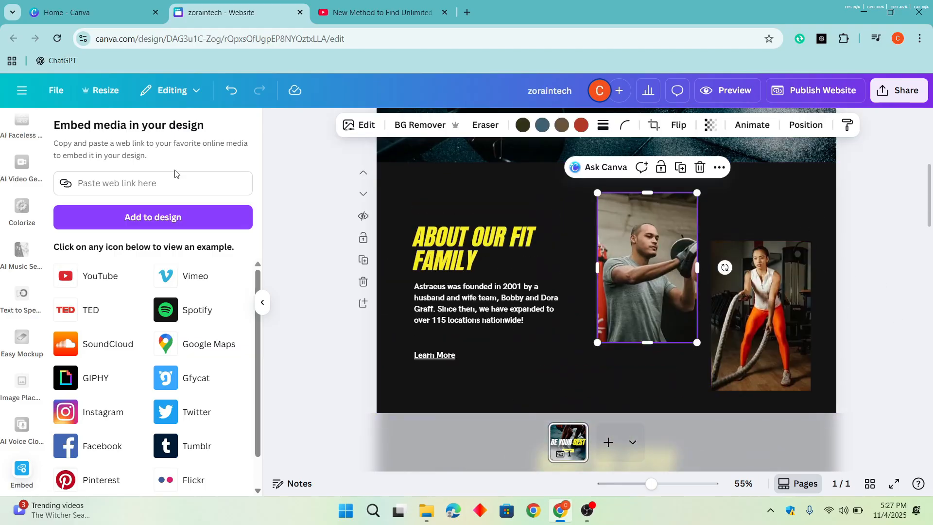
scroll(27, 238, "up", 10)
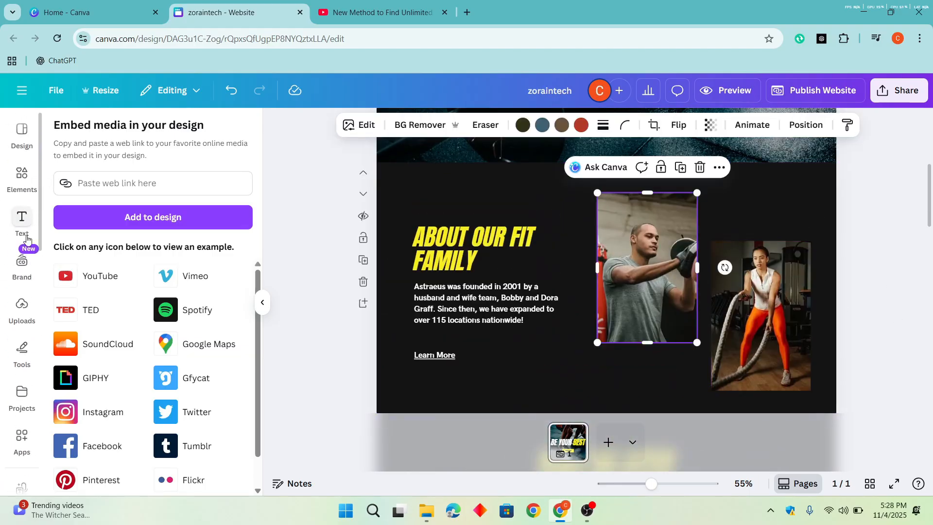
left_click(21, 172)
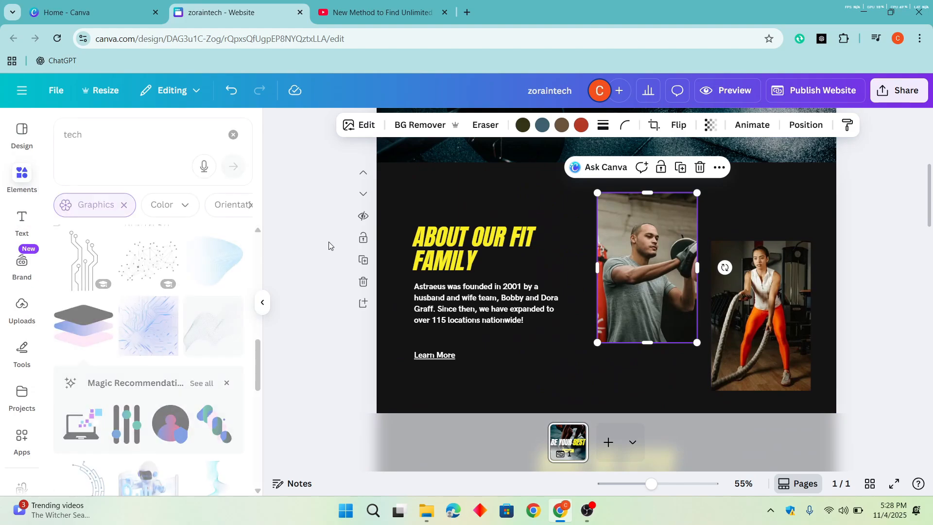
left_click(192, 129)
left_click(233, 135)
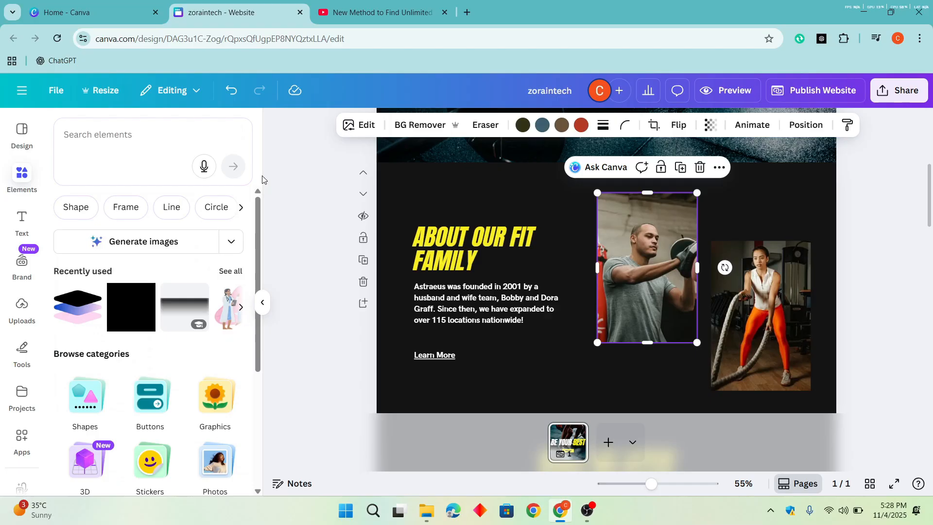
- Search the elements for "gym image", limit the results to photos and generate AI images from the same phrase
left_click(157, 247)
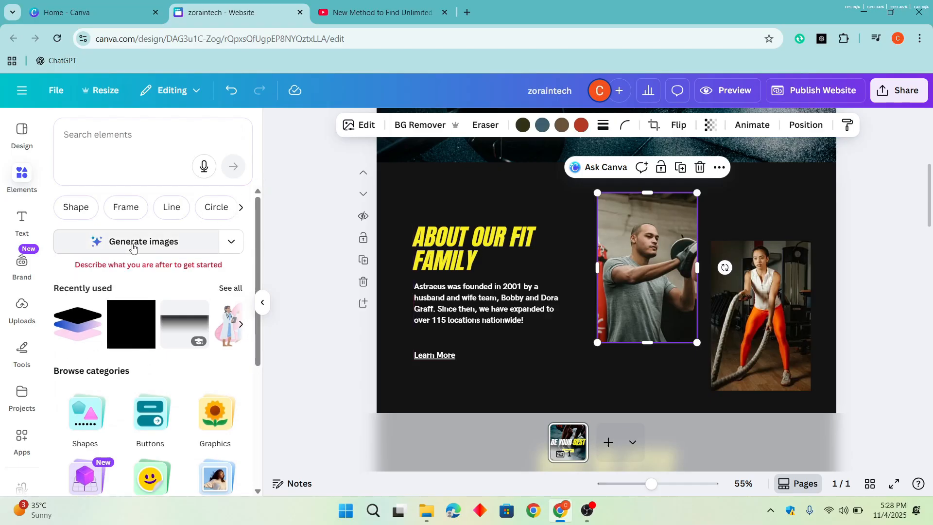
left_click(162, 130)
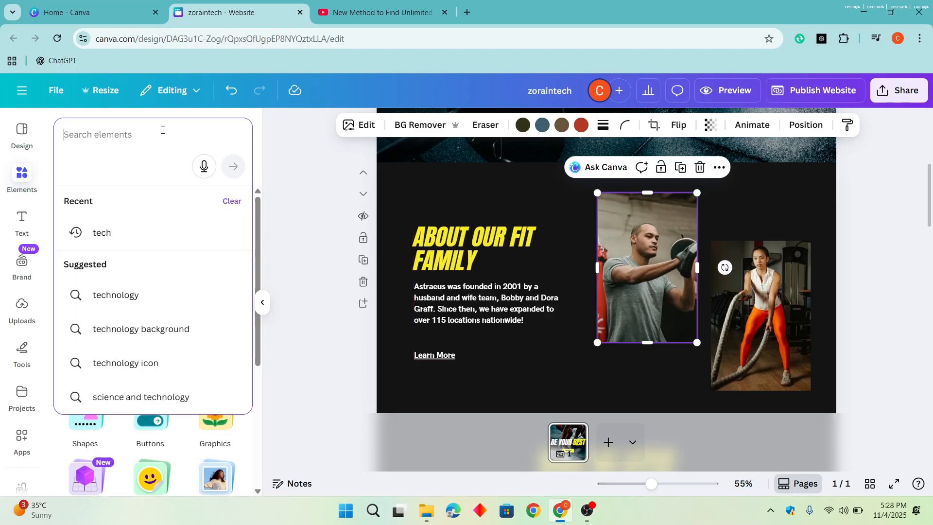
type("gym imag")
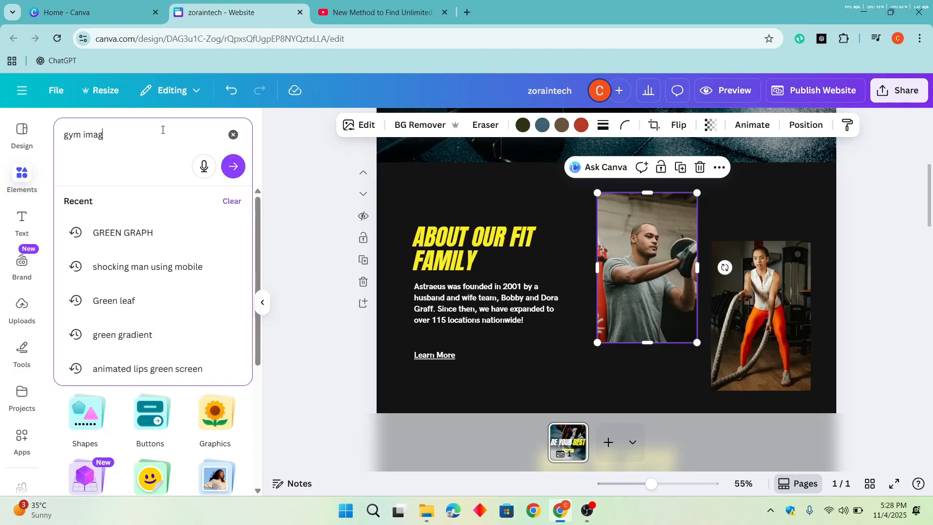
type("e")
key("Return")
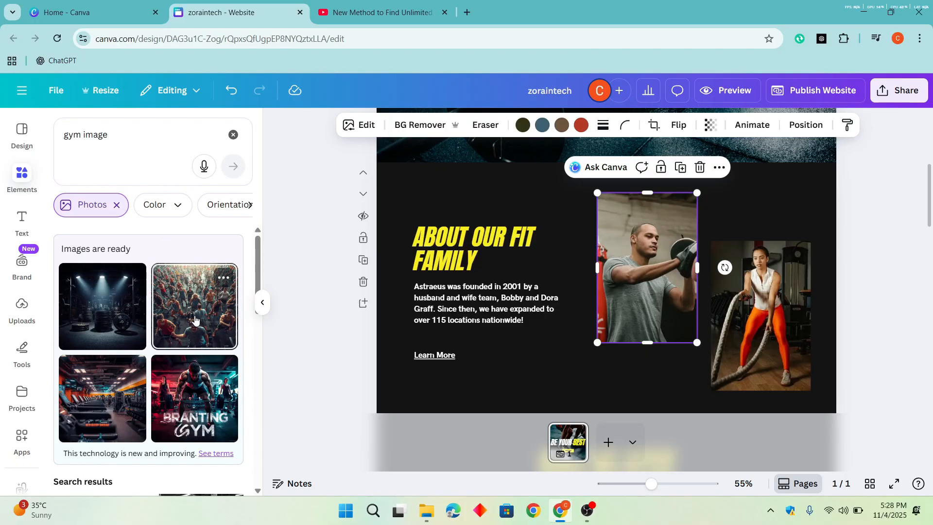
- Replace the two About Our Fit Family photos with the generated gym crowd image and the photo of the muscular man in black
left_click(167, 323)
left_click_drag(584, 340, 676, 319)
key("ctrl+z")
scroll(122, 389, "down", 5)
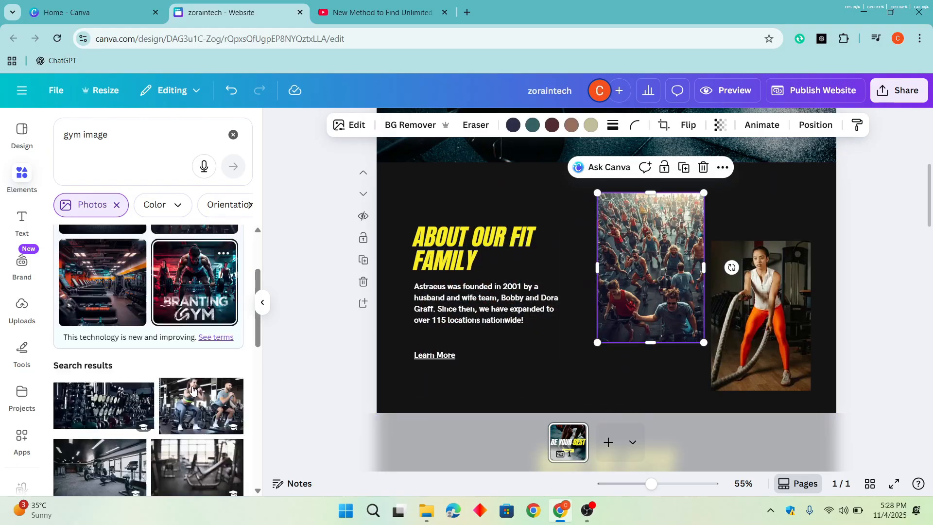
left_click_drag(126, 405, 774, 302)
left_click(880, 319)
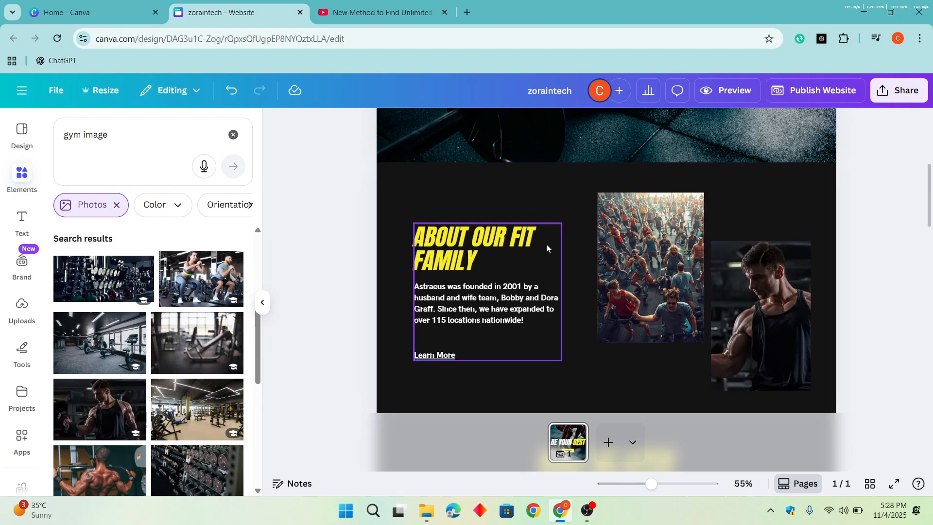
- Generate an AI rewrite of the About Our Fit Family paragraph
double_click(504, 296)
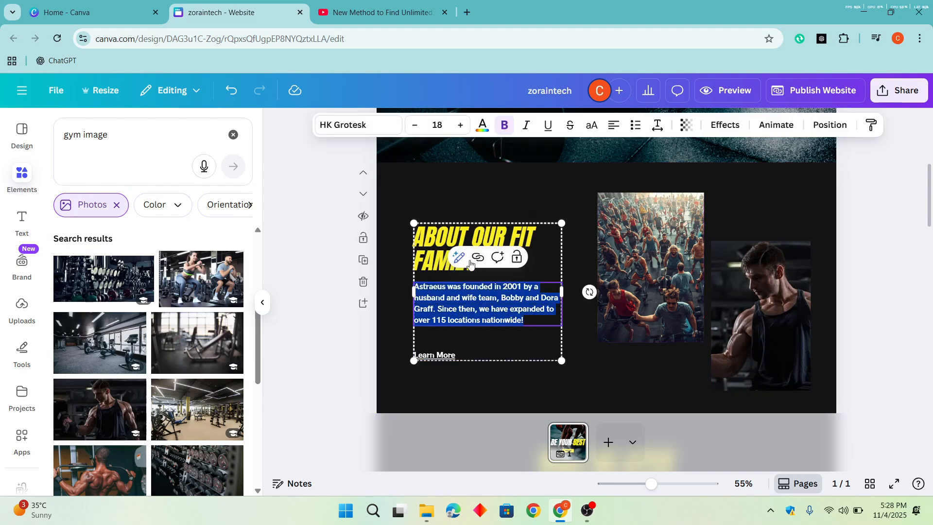
left_click(879, 232)
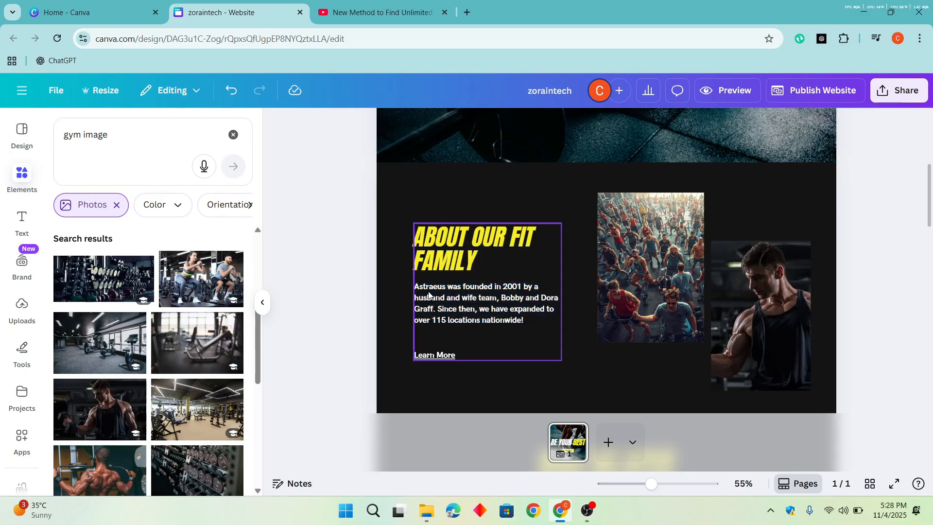
double_click(476, 302)
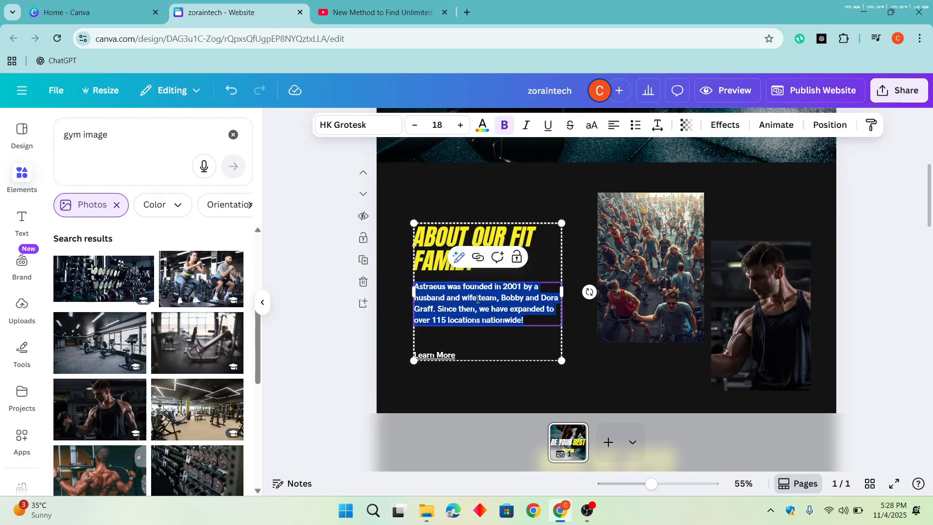
left_click(462, 263)
left_click(457, 336)
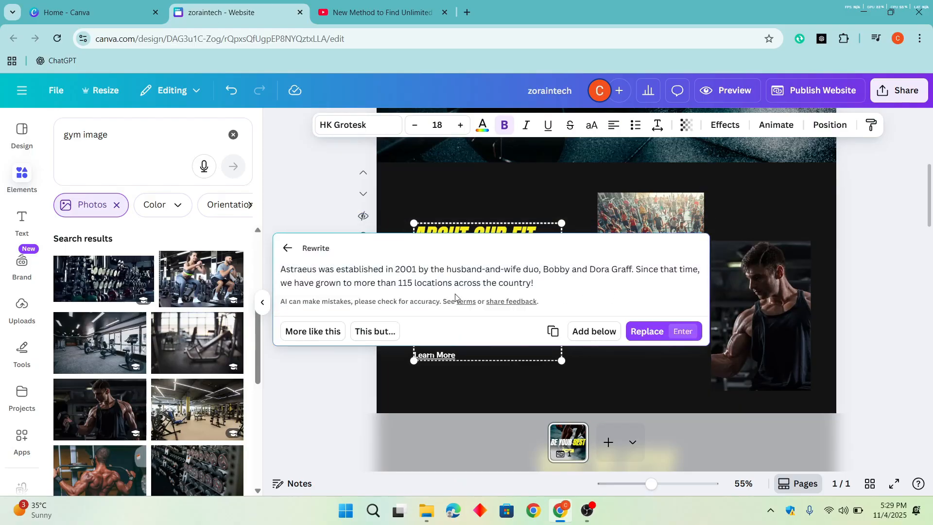
- Refine the rewrite with "more about gym", try it in place of the original paragraph and undo the replacement
left_click(380, 341)
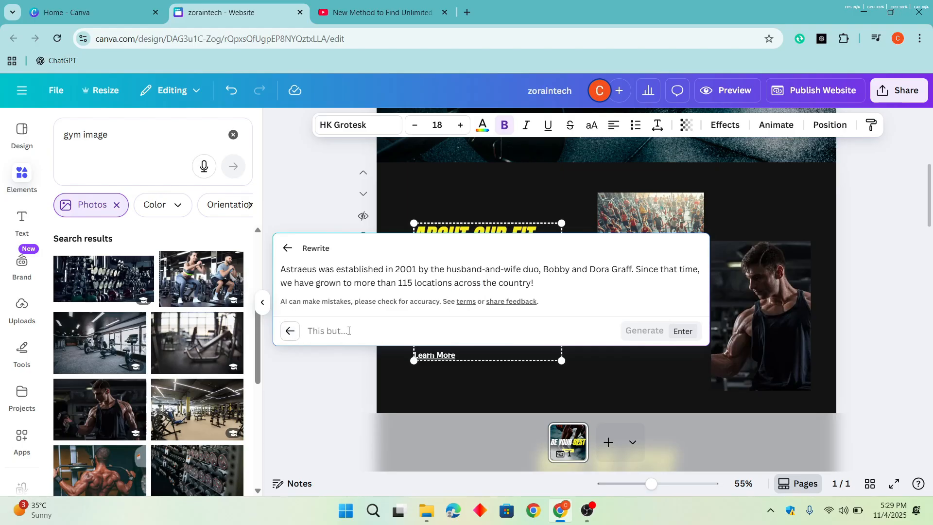
type("more about")
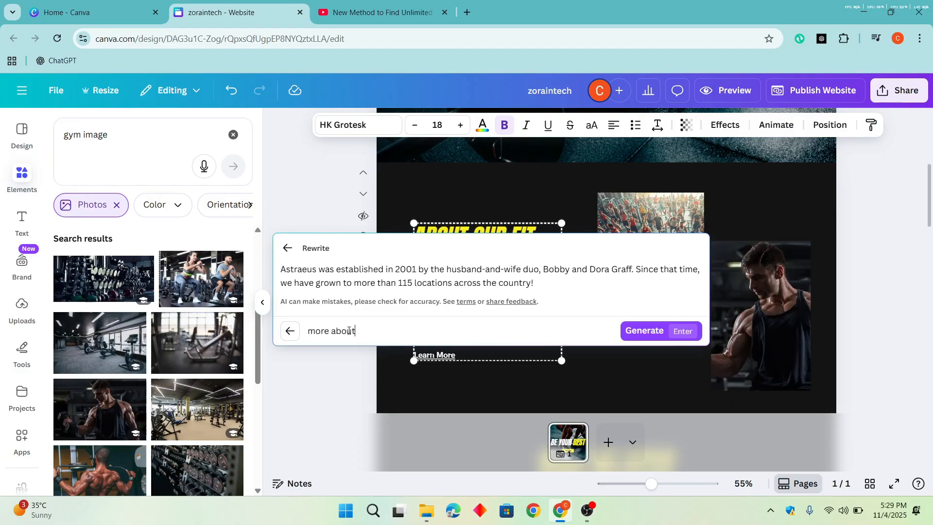
type(" gym")
key("Return")
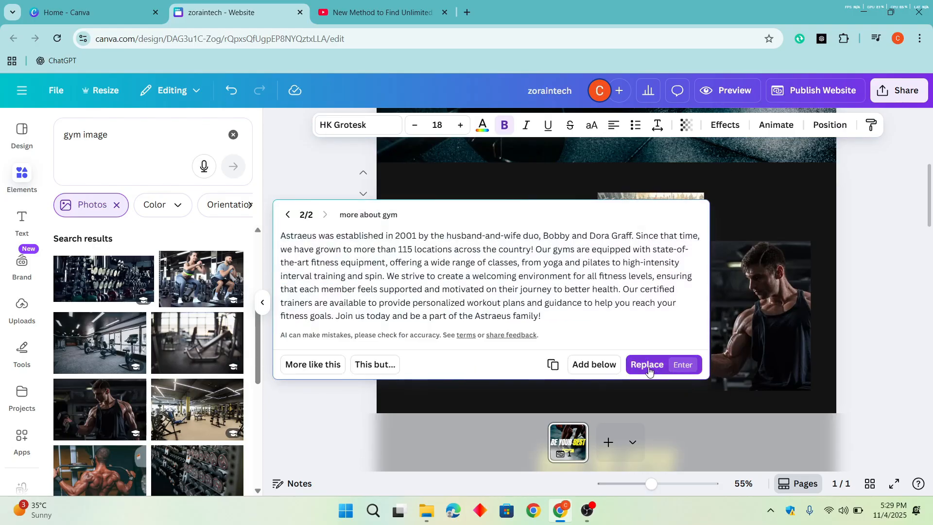
left_click(648, 365)
key("ctrl+z")
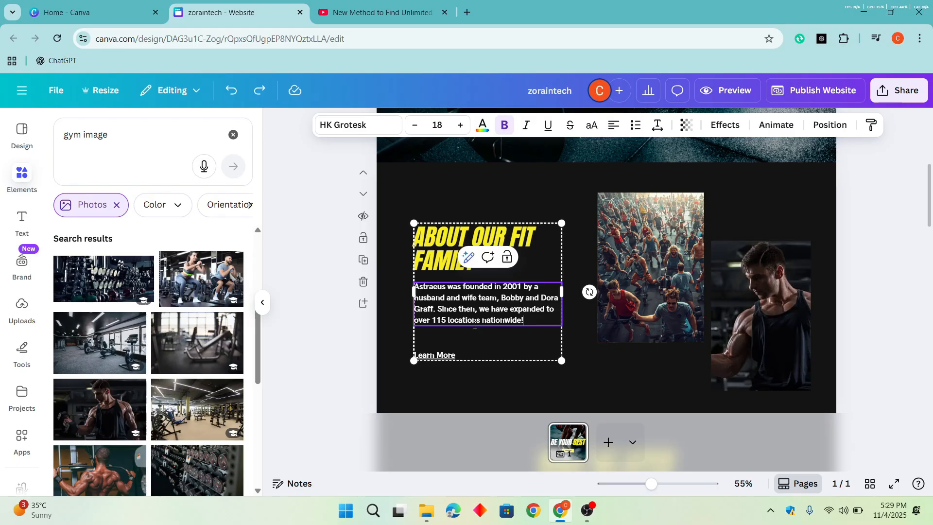
- Delete the email address block and the Phone Number heading from the yellow footer
scroll(558, 324, "down", 15)
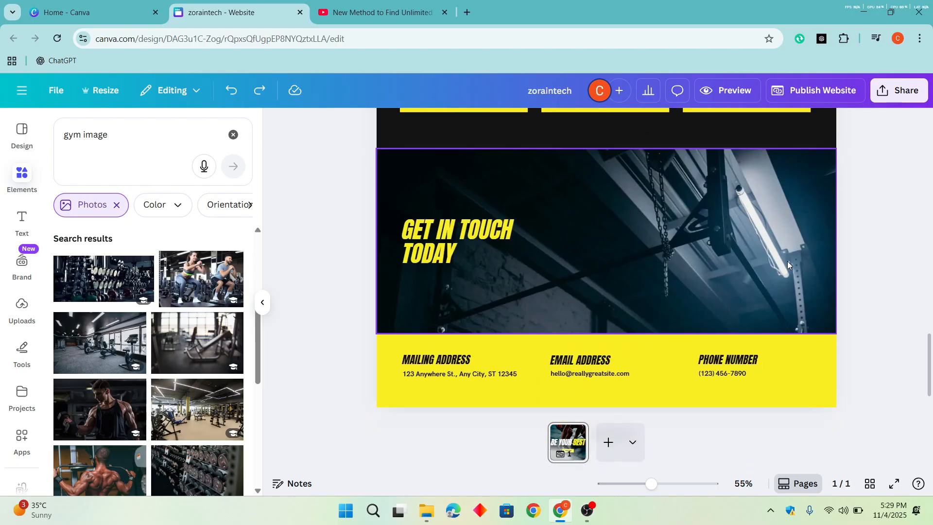
scroll(787, 261, "down", 2)
scroll(787, 261, "up", 3)
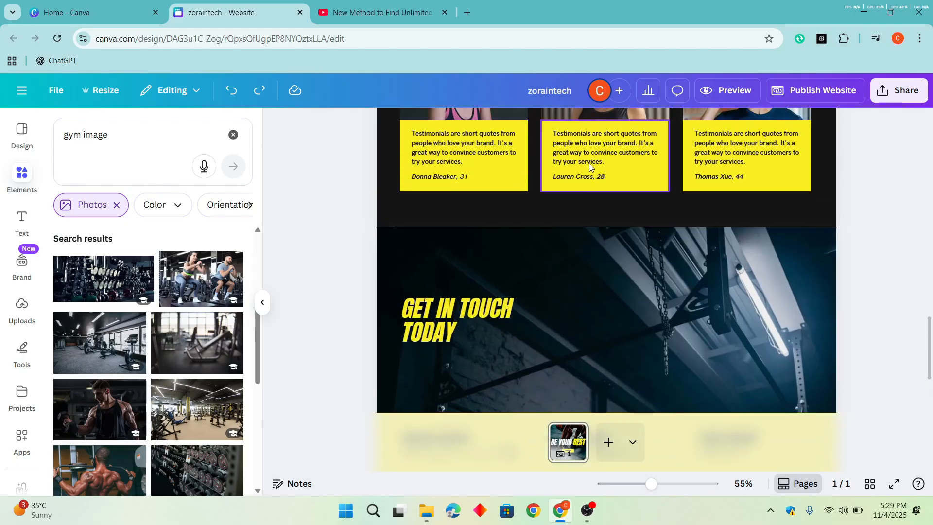
scroll(589, 163, "down", 3)
left_click(597, 329)
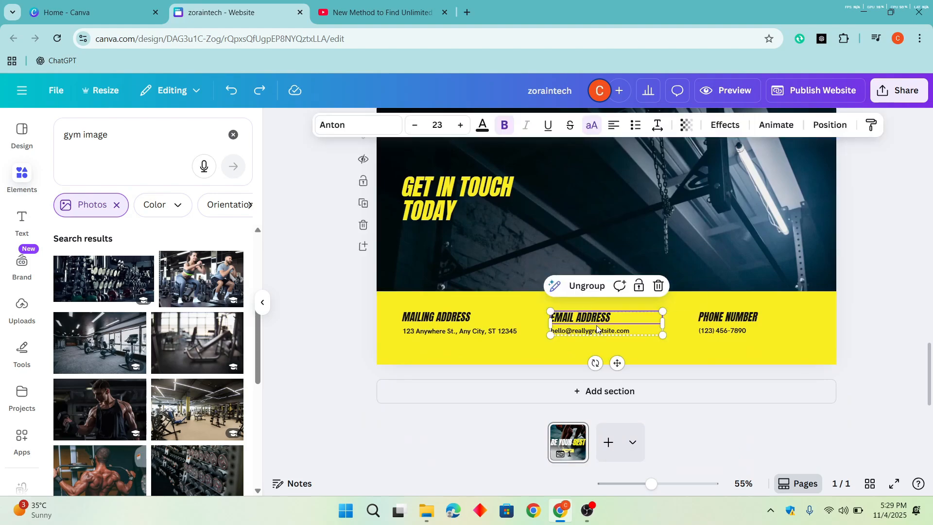
key("Delete")
left_click(734, 322)
key("Delete")
left_click(603, 332)
- Delete the mailing address block and the remaining phone number from the yellow footer
key("Delete")
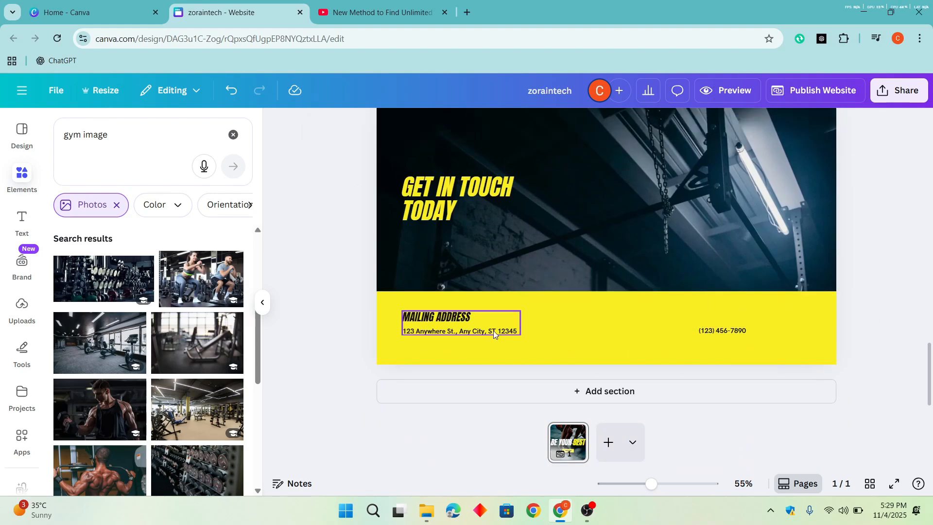
left_click(492, 331)
left_click(492, 330)
key("Delete")
left_click(757, 332)
key("Delete")
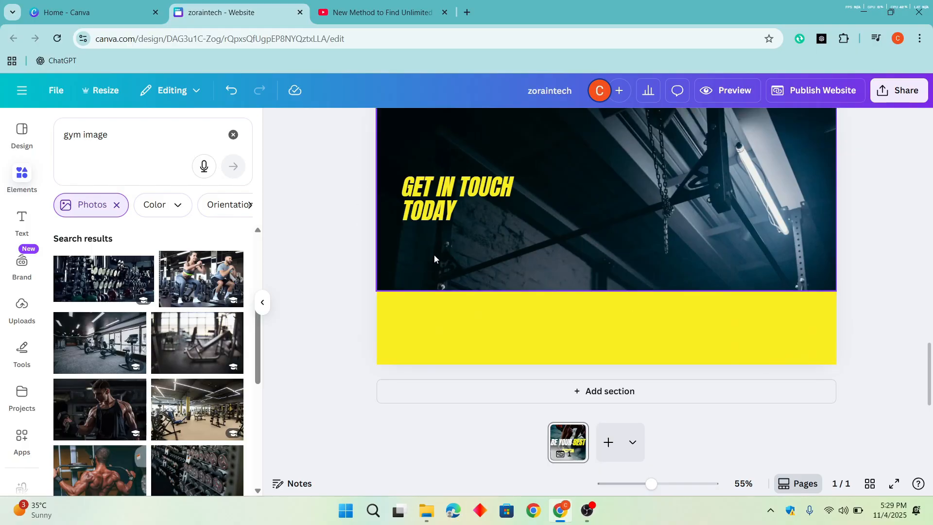
- Search the elements for "facebook" graphics and place the round blue Facebook icon, shrunk to fit, in the yellow footer
scroll(145, 340, "down", 10)
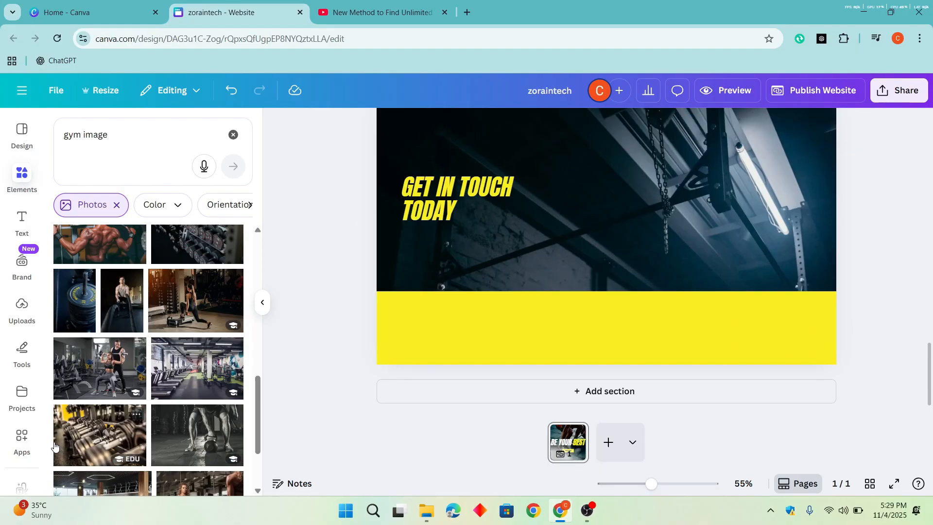
left_click(89, 132)
type("facebook")
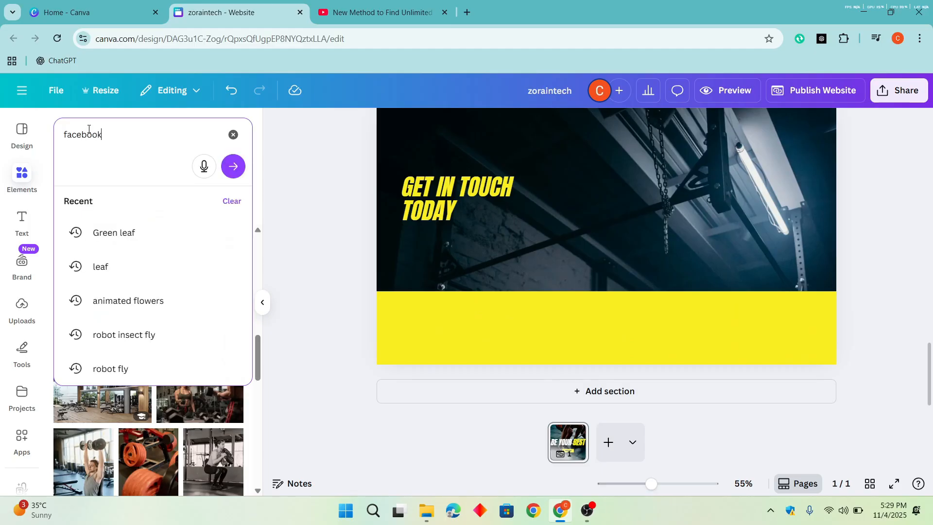
key("Return")
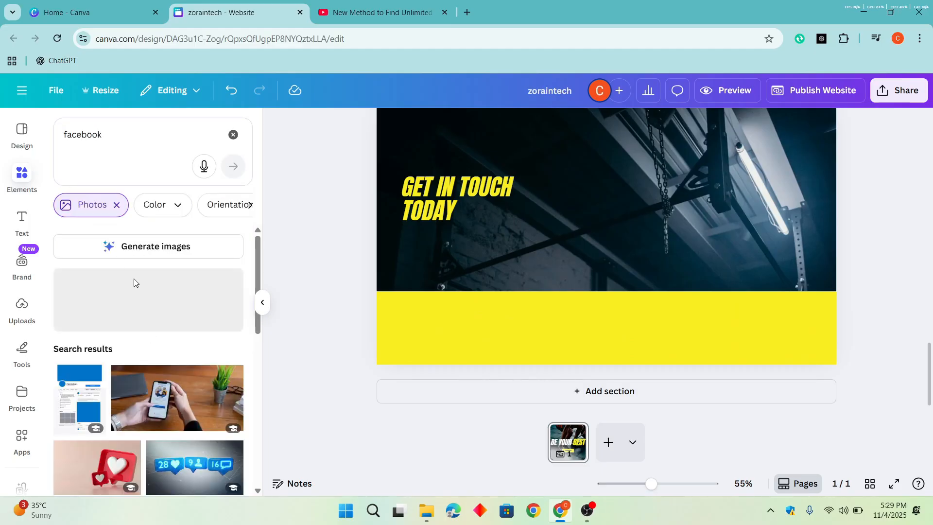
left_click(117, 205)
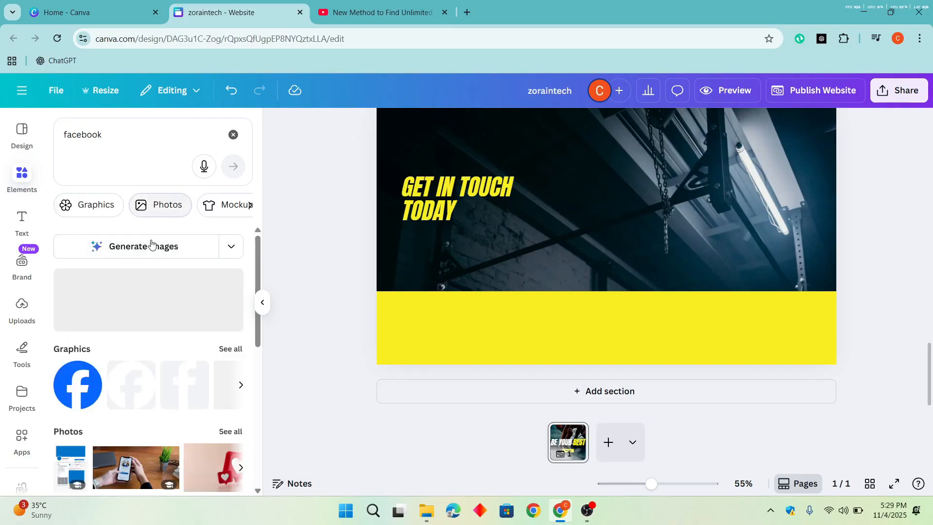
left_click(114, 210)
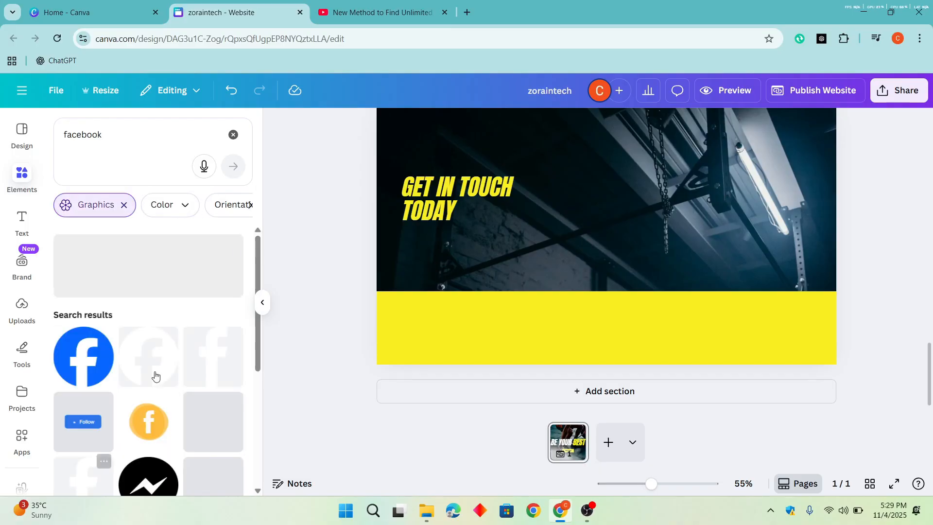
left_click(83, 379)
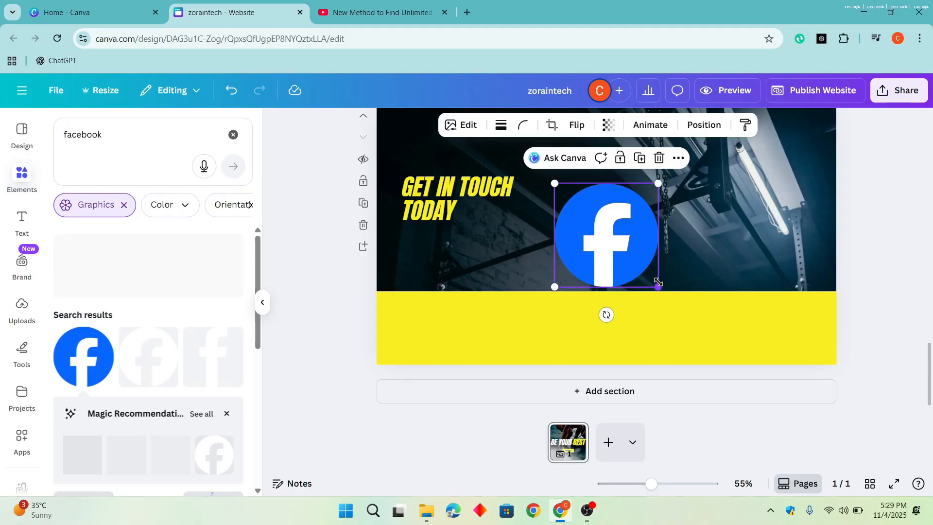
left_click_drag(660, 288, 504, 332)
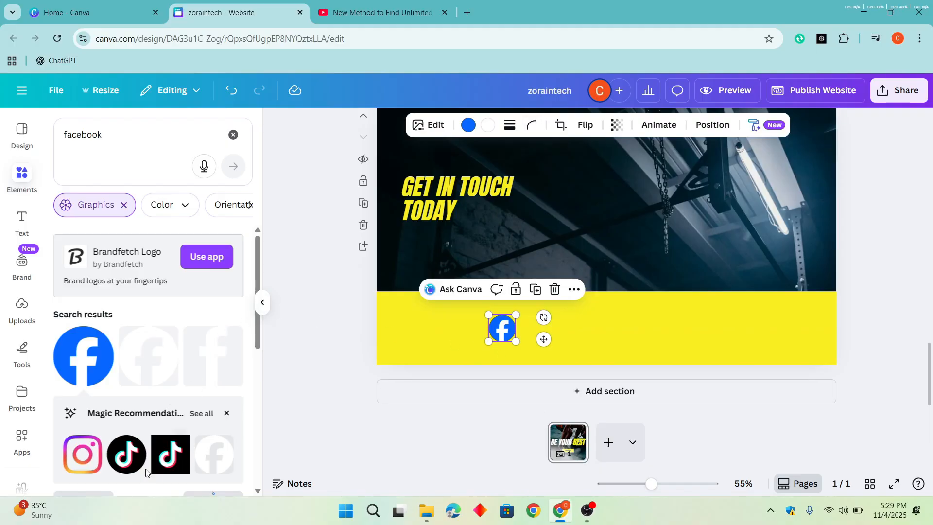
- Add the round black TikTok icon and the Instagram icon, shrink them and line them up beside the Facebook icon
left_click(170, 455)
left_click_drag(658, 286, 558, 344)
scroll(127, 470, "down", 2)
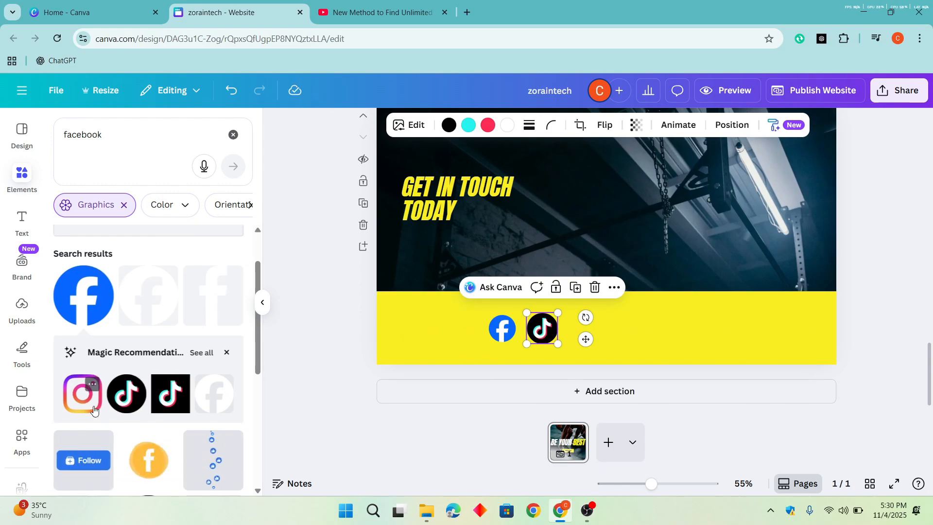
left_click(82, 394)
left_click_drag(614, 231, 597, 342)
left_click(860, 279)
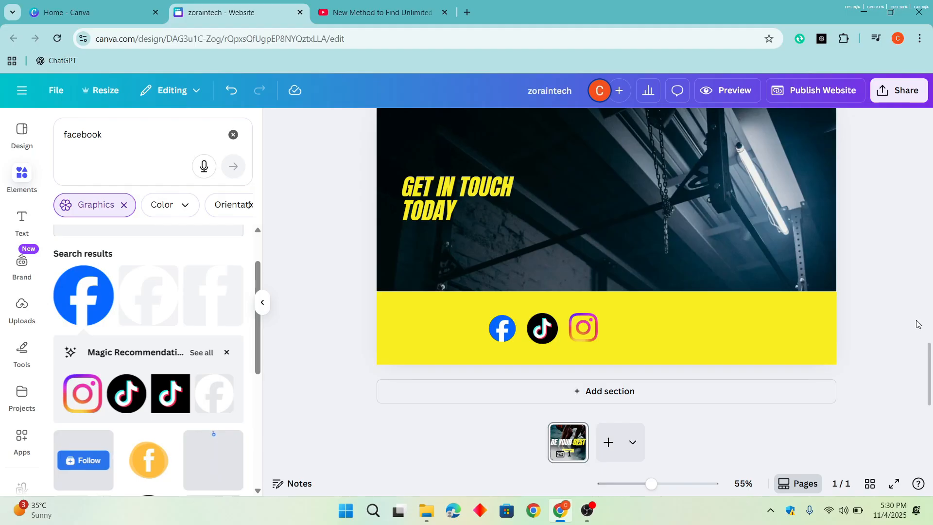
- Link the Facebook icon in the yellow footer to the YouTube video address youtube.com/watch?v=vwtKc8XNiu0, copied from the other browser tab
left_click(505, 329)
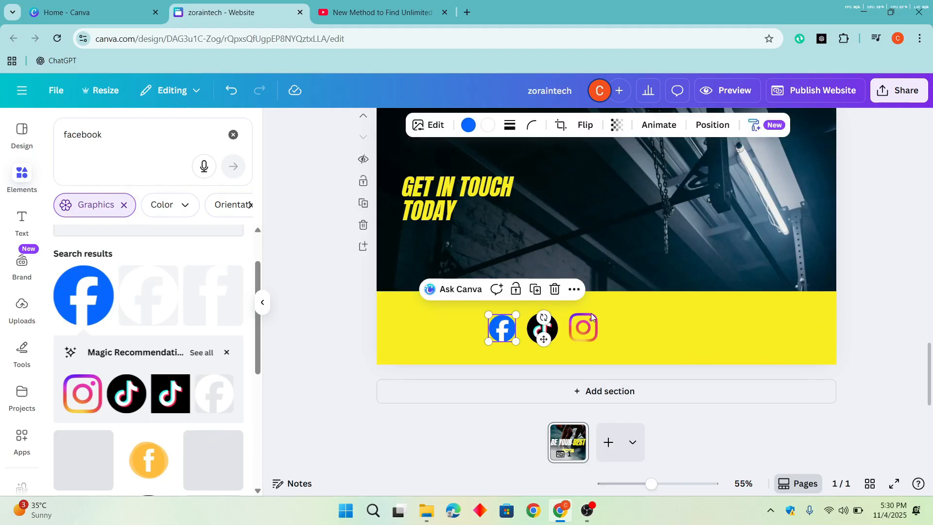
right_click(503, 331)
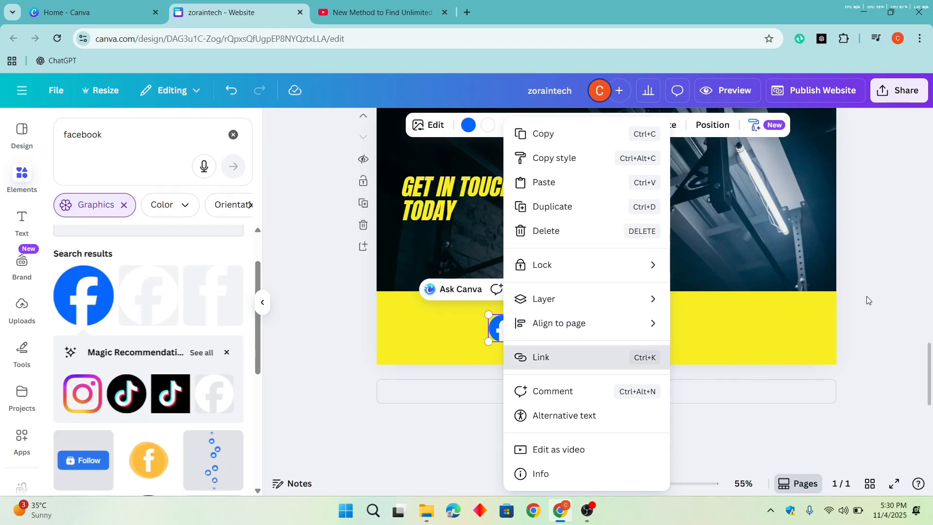
left_click(588, 366)
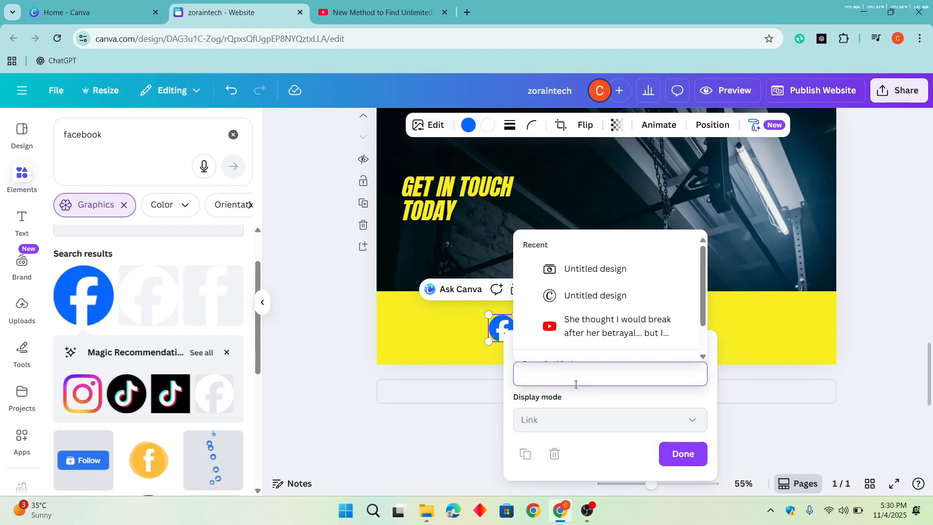
left_click(384, 12)
left_click(243, 38)
key("ctrl+c")
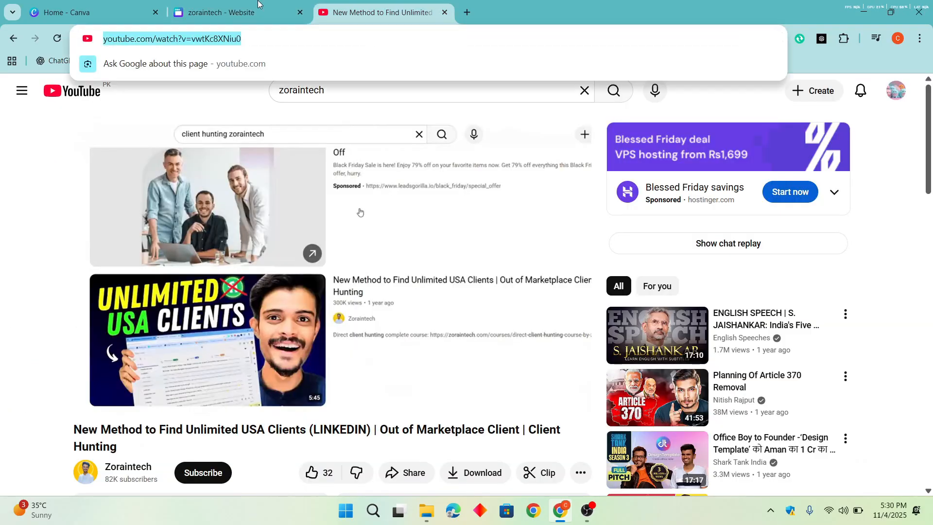
left_click(230, 12)
key("ctrl+v")
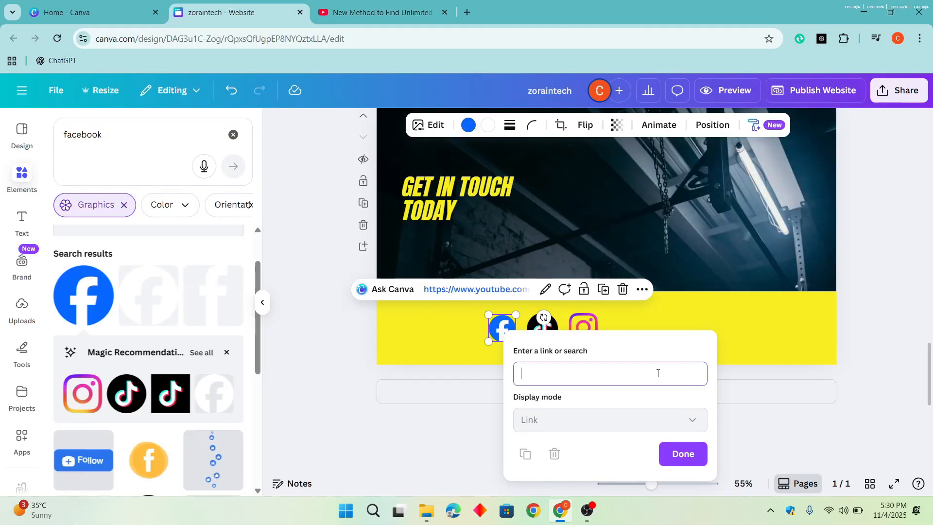
left_click(683, 453)
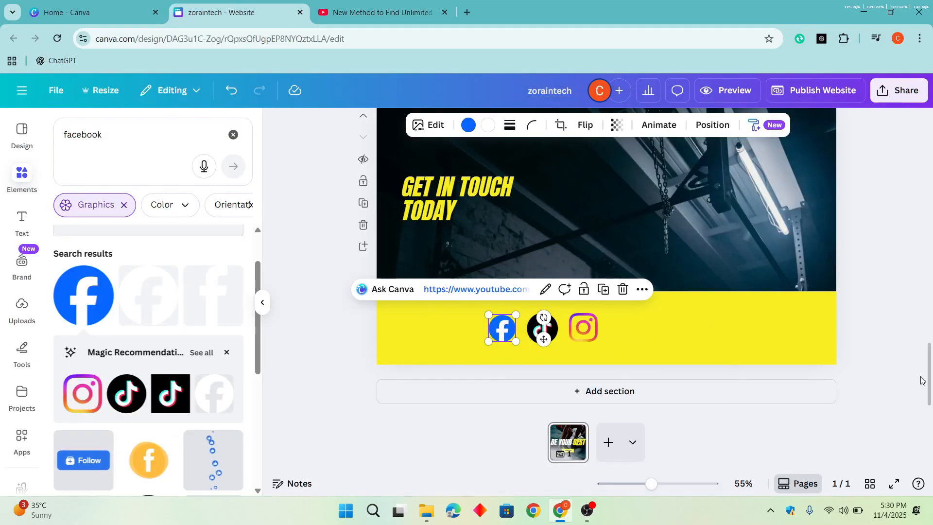
- Link the TikTok icon in the yellow footer to the same copied YouTube video address
left_click(554, 338)
left_click(344, 10)
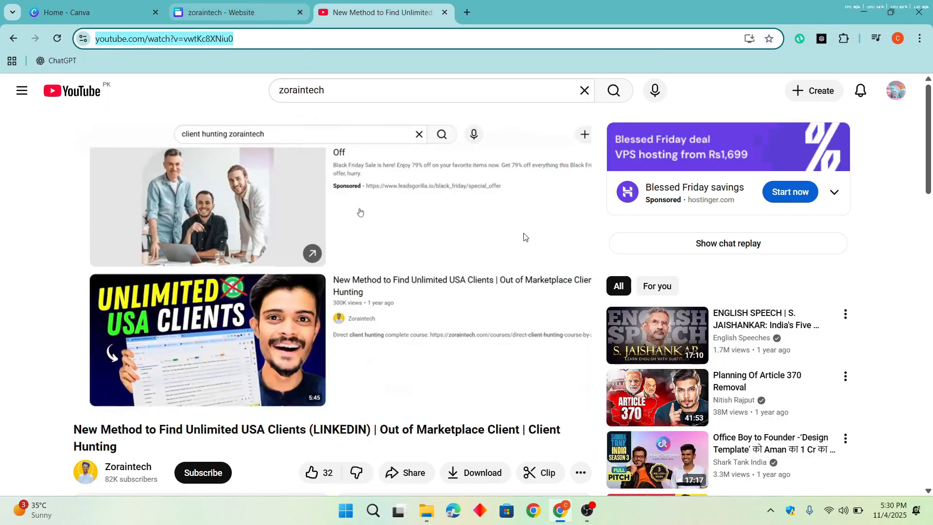
left_click(263, 7)
right_click(543, 336)
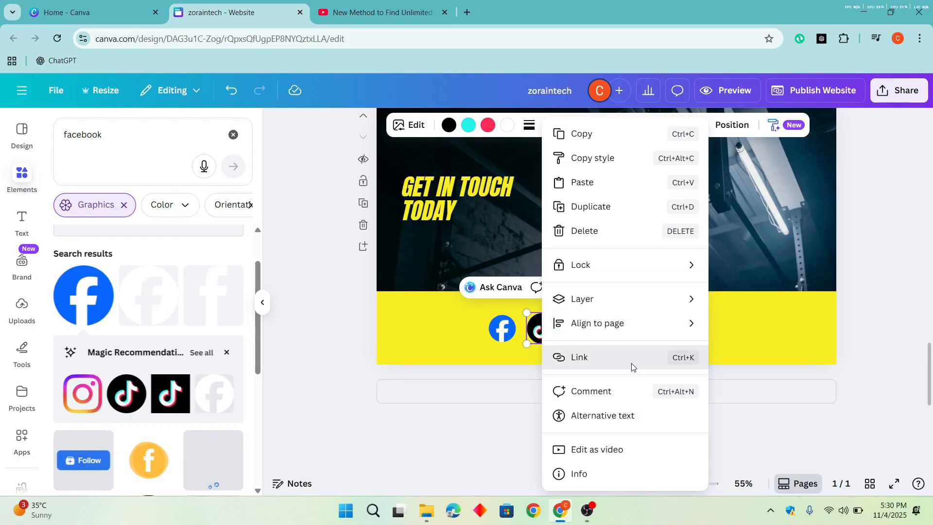
left_click(632, 358)
key("ctrl+v")
left_click(719, 456)
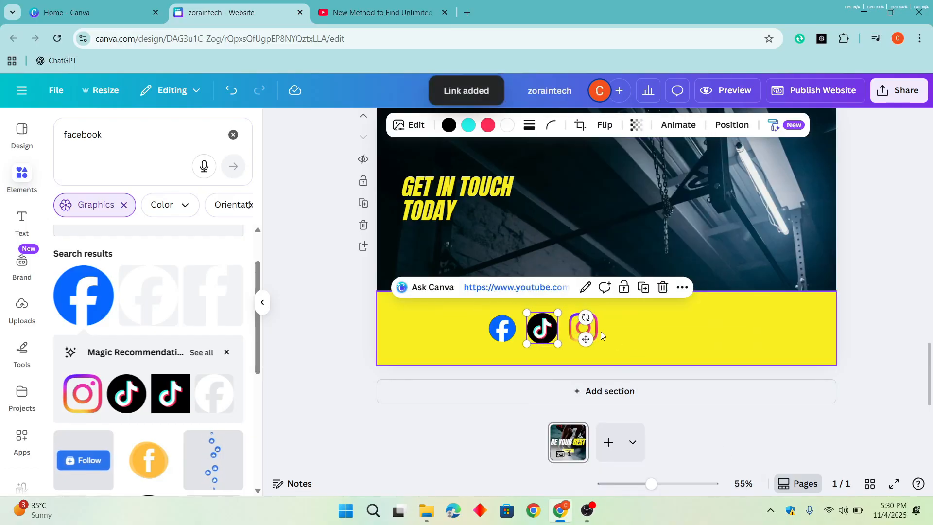
- Link the Instagram icon in the yellow footer to the same copied YouTube video address
left_click(585, 329)
right_click(586, 330)
left_click(682, 362)
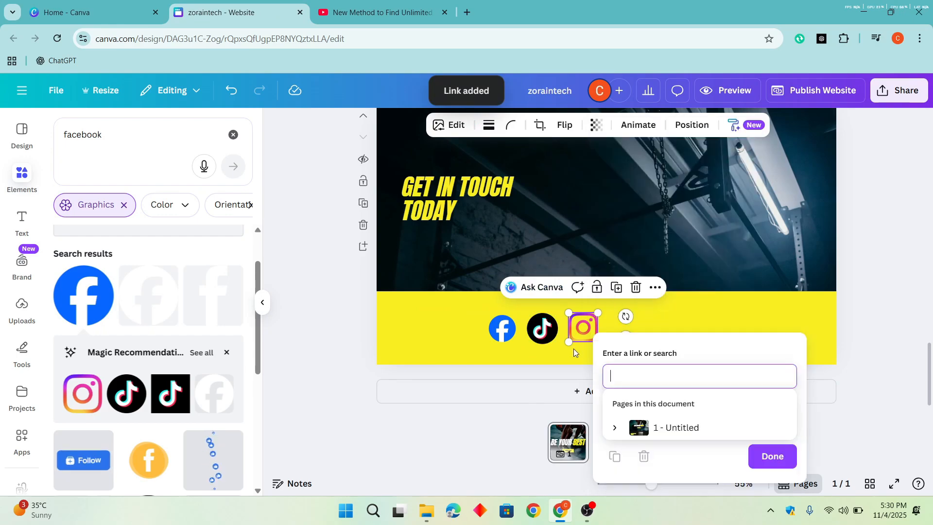
key("ctrl+v")
left_click(772, 455)
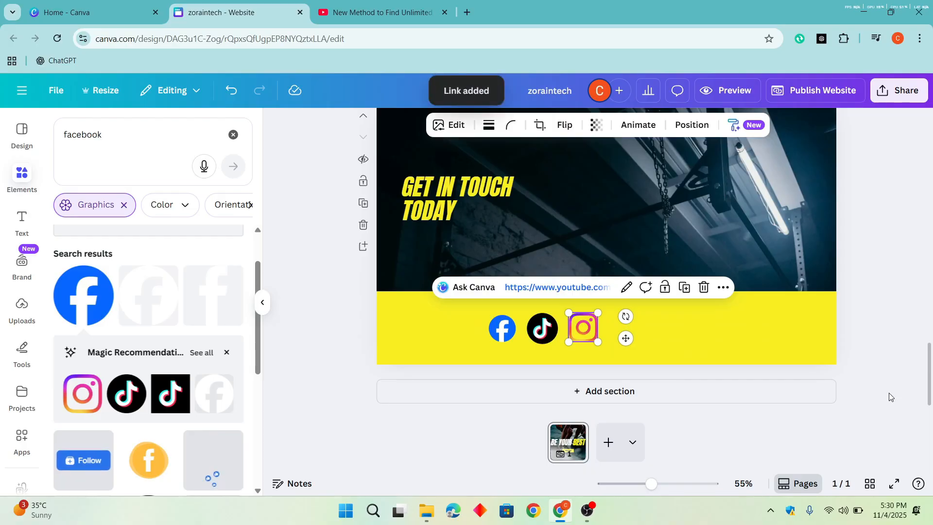
- Ask Canva AI to turn the "GET IN TOUCH TODAY" heading into an image
scroll(865, 340, "up", 5)
scroll(854, 312, "down", 5)
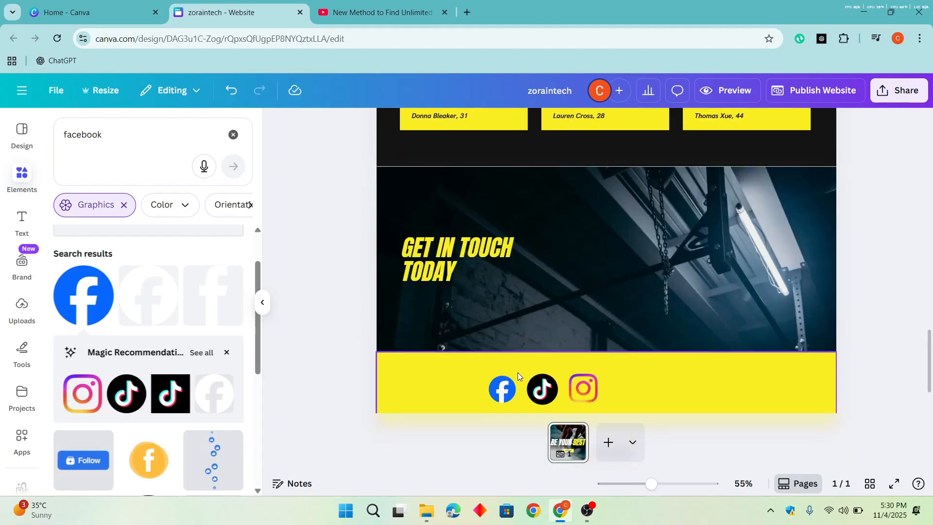
scroll(642, 369, "down", 2)
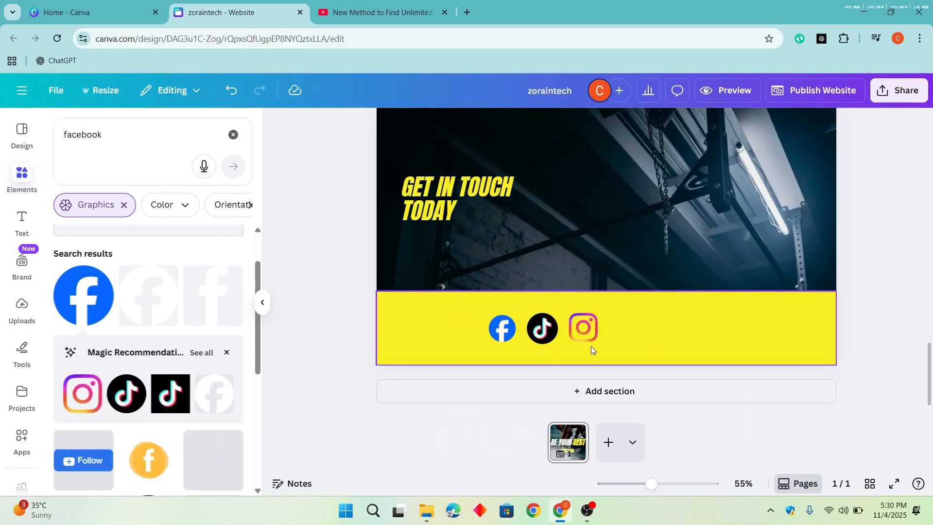
scroll(591, 347, "up", 10)
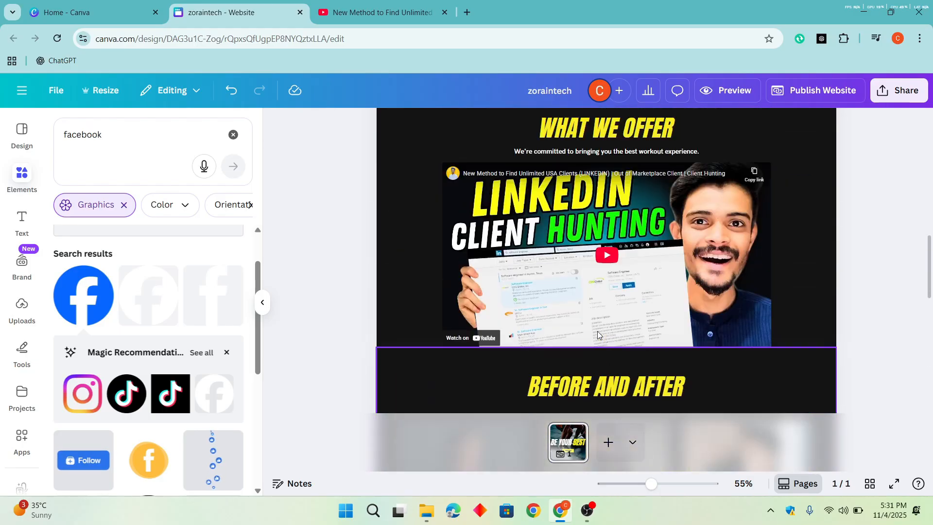
scroll(598, 332, "up", 3)
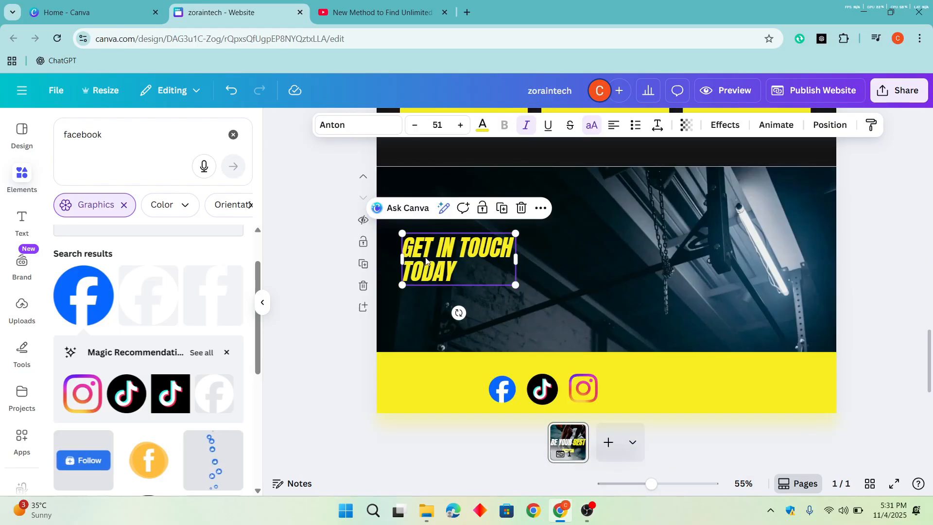
left_click(409, 209)
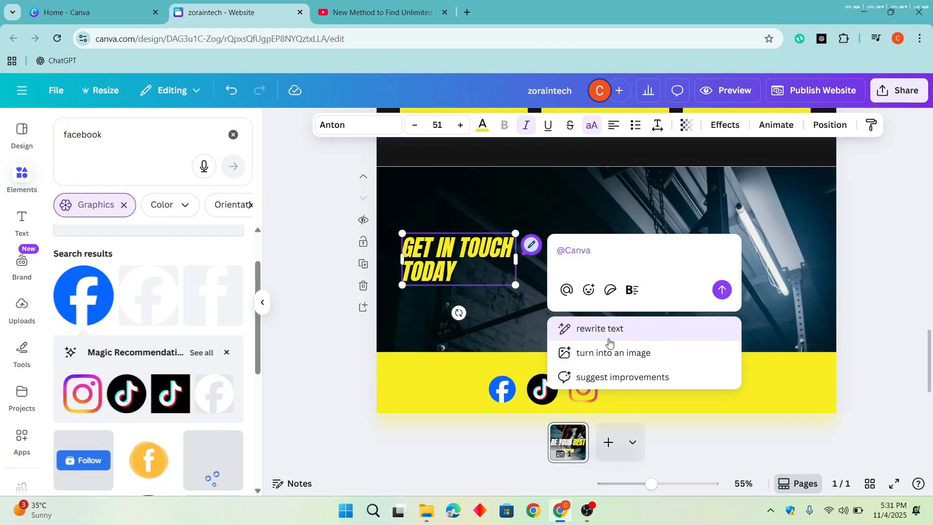
left_click(666, 356)
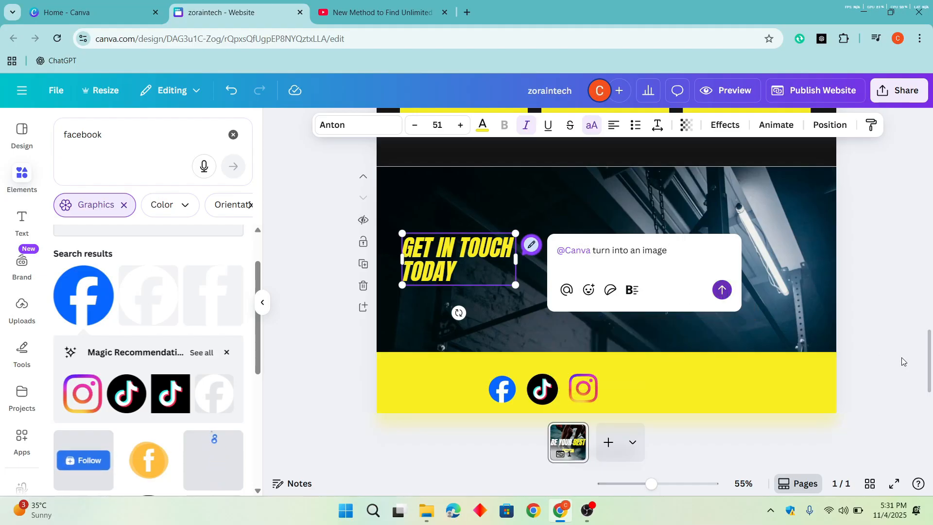
key("Return")
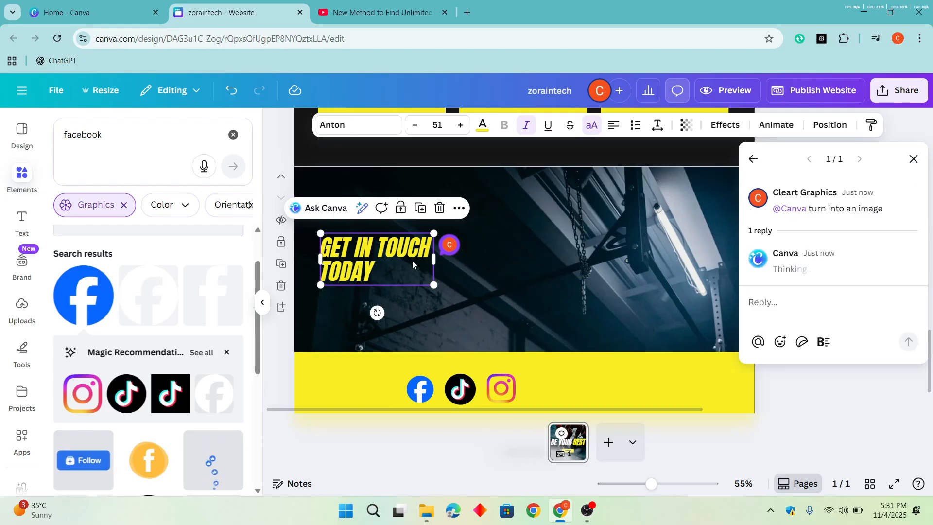
mouse_move(810, 248)
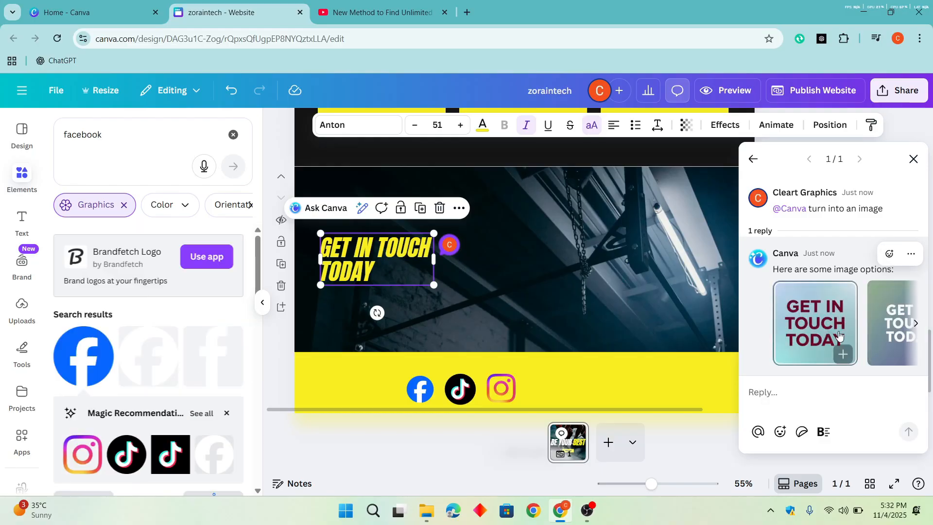
- Insert the generated green-to-purple "GET IN TOUCH TODAY" image and move it to the right side of the dark contact banner
left_click(916, 323)
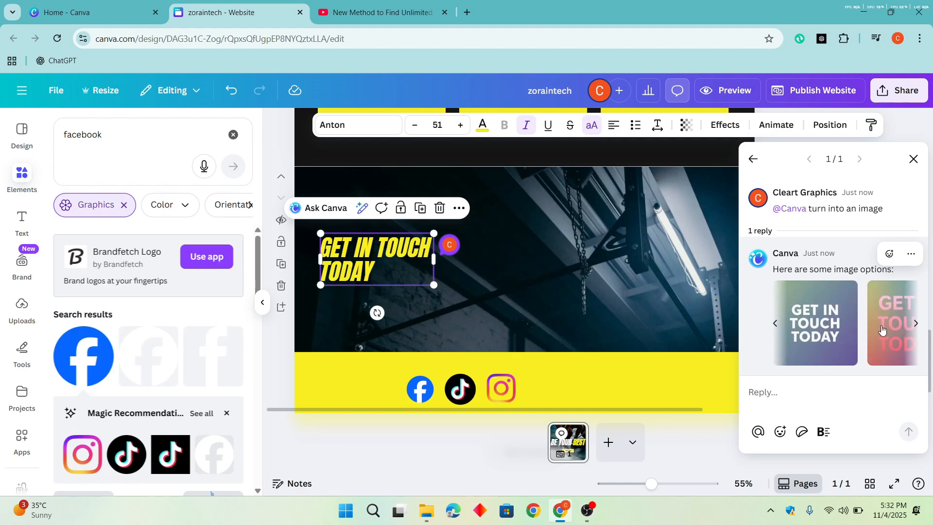
left_click(831, 332)
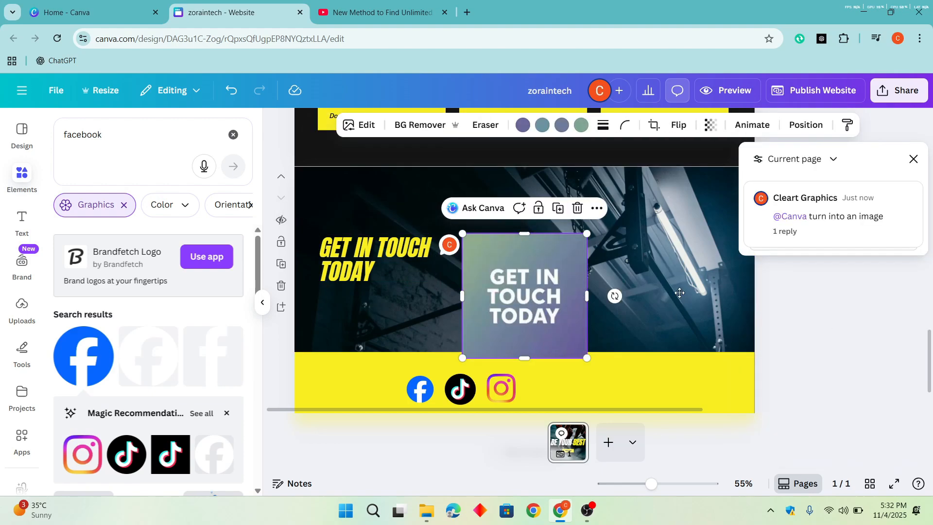
left_click_drag(544, 316, 675, 286)
left_click(818, 311)
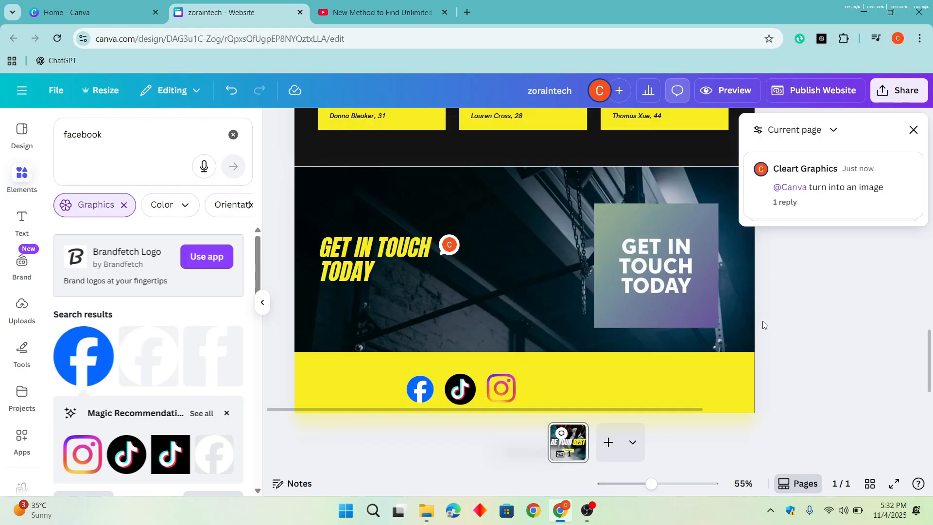
- Delete the generated "GET IN TOUCH TODAY" image from the contact banner
left_click(793, 131)
left_click(690, 296)
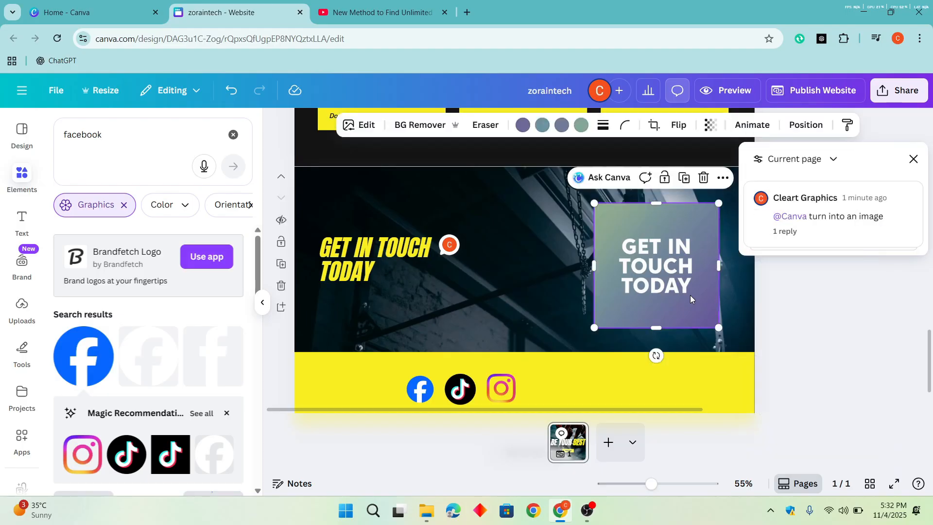
key("Delete")
- Close the comments and preview the desktop version of the website from the hero section down to the footer icons
scroll(690, 295, "down", 2)
scroll(453, 211, "up", 5)
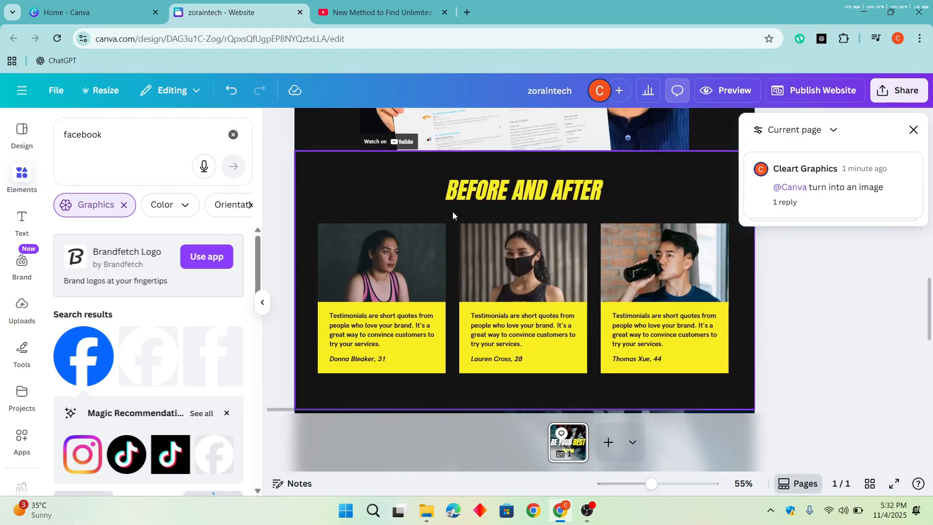
scroll(453, 211, "up", 5)
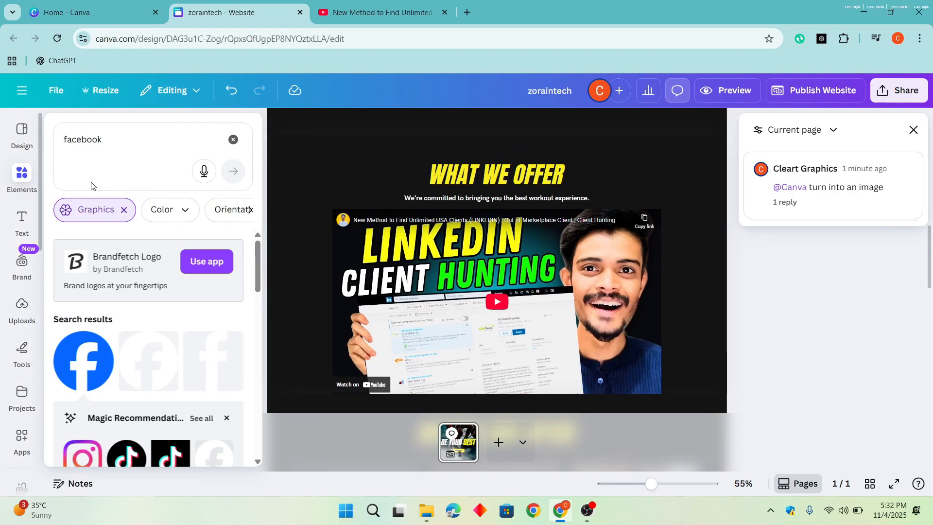
left_click(914, 129)
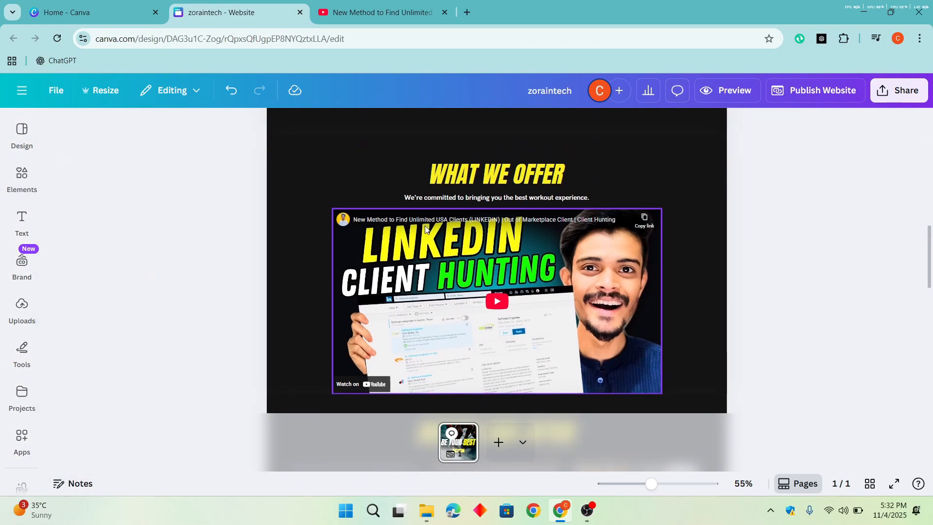
scroll(426, 229, "down", 5)
scroll(729, 340, "down", 4)
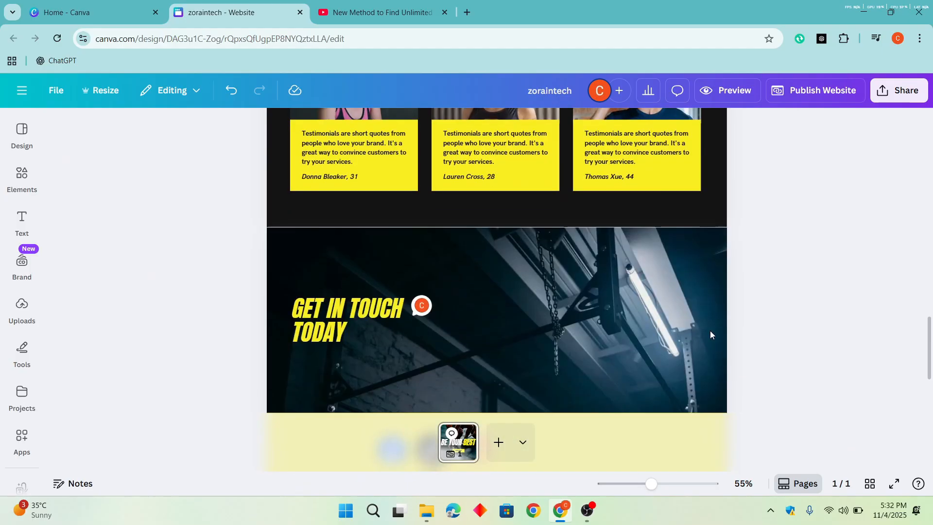
scroll(710, 335, "down", 3)
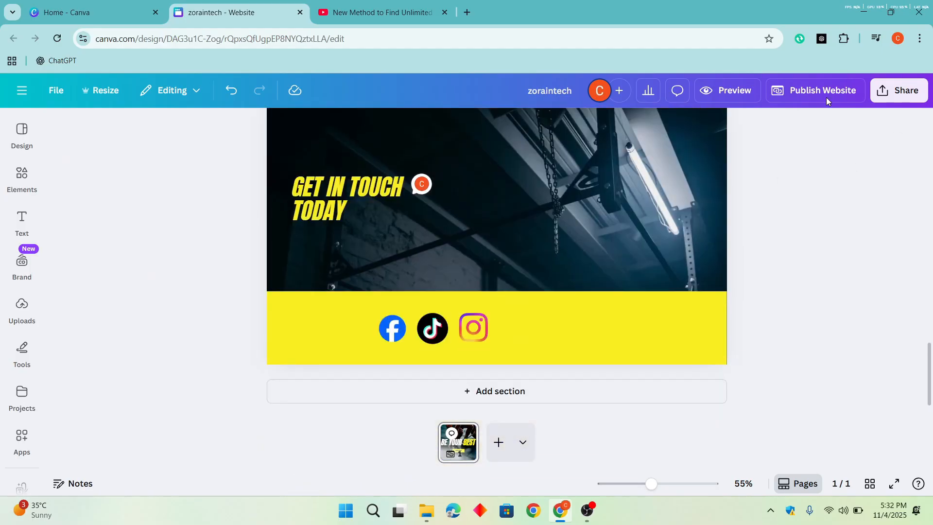
left_click(729, 90)
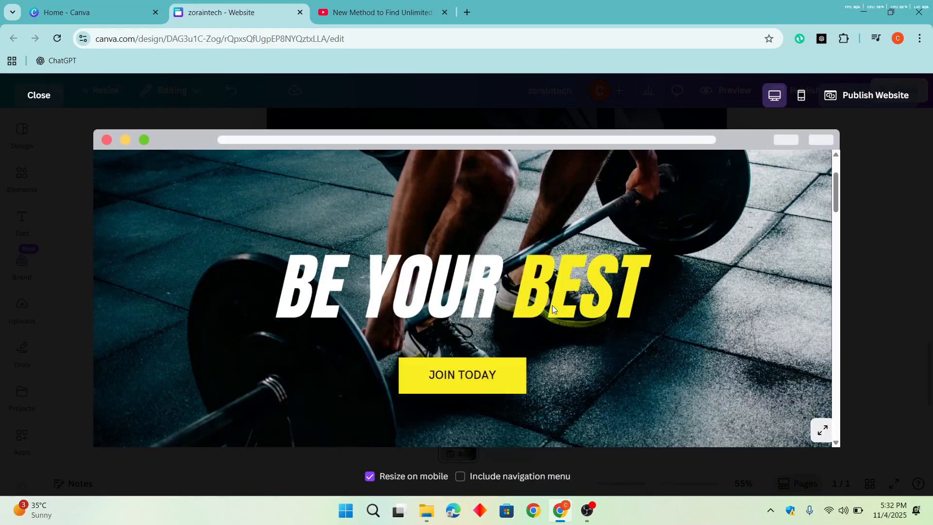
scroll(552, 305, "down", 5)
scroll(483, 248, "down", 10)
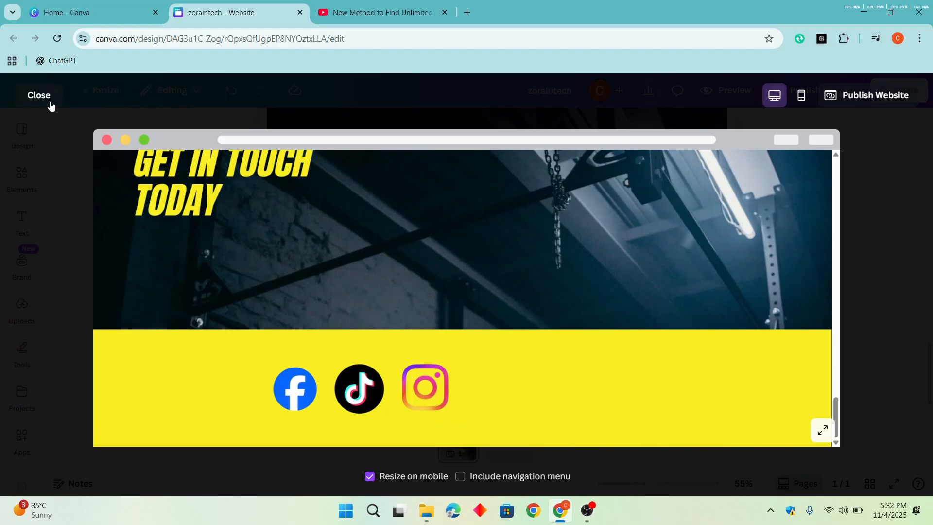
left_click(45, 97)
- Link the JOIN TODAY button in the hero section to Section 4 of the page
scroll(647, 296, "up", 15)
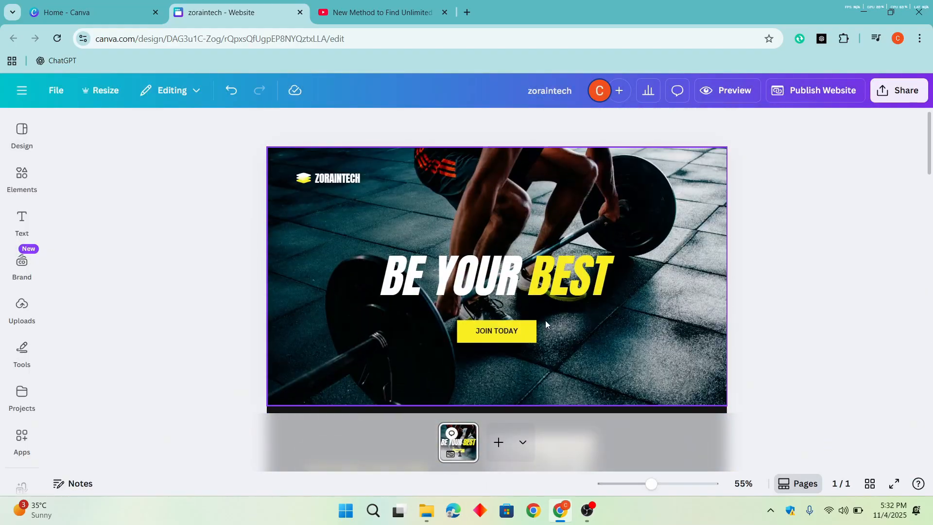
left_click(533, 324)
left_click(526, 340)
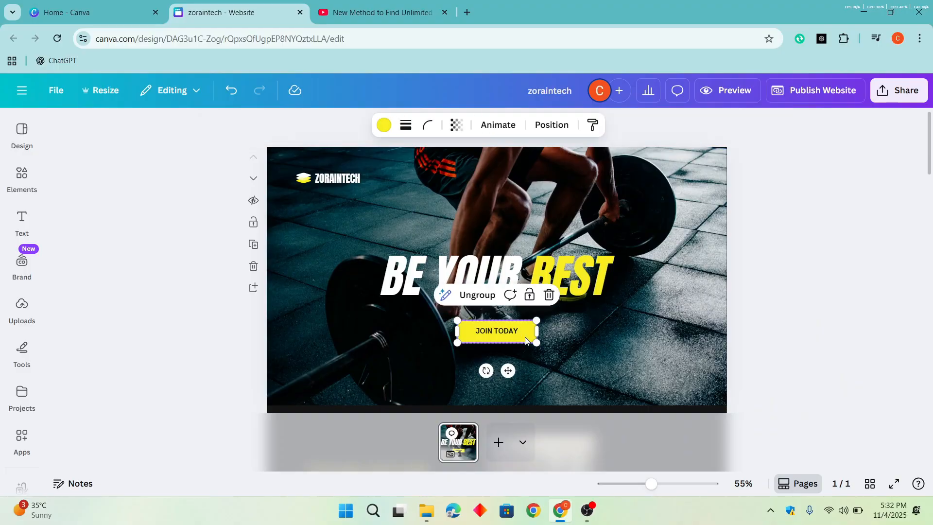
right_click(525, 340)
left_click(591, 401)
right_click(531, 335)
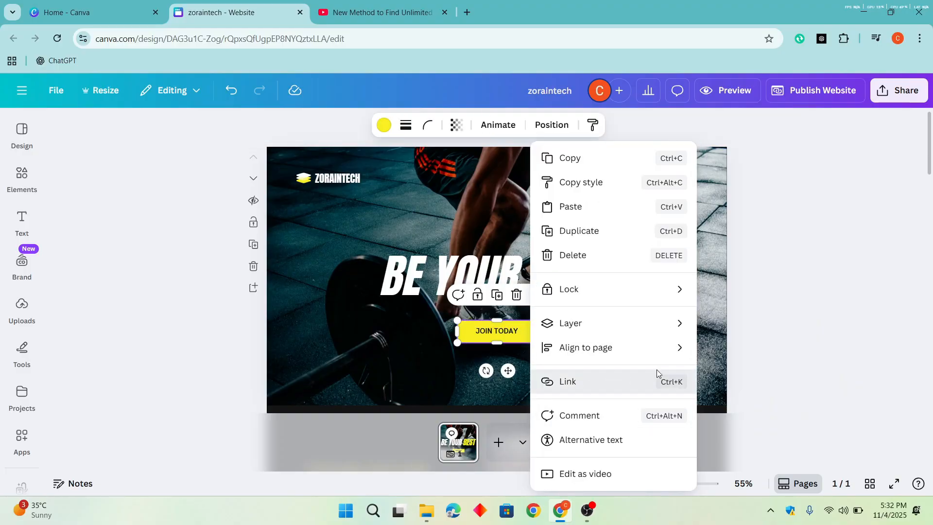
left_click(658, 373)
left_click(671, 372)
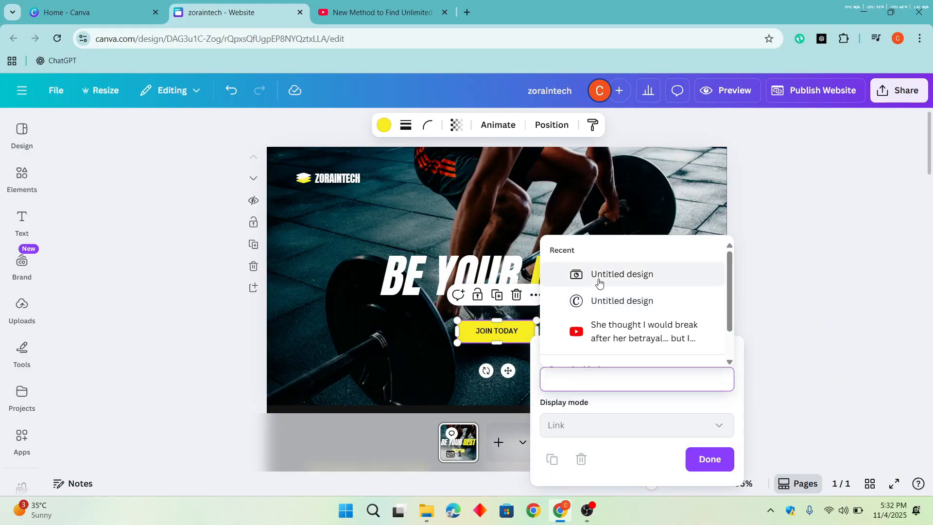
scroll(600, 282, "down", 2)
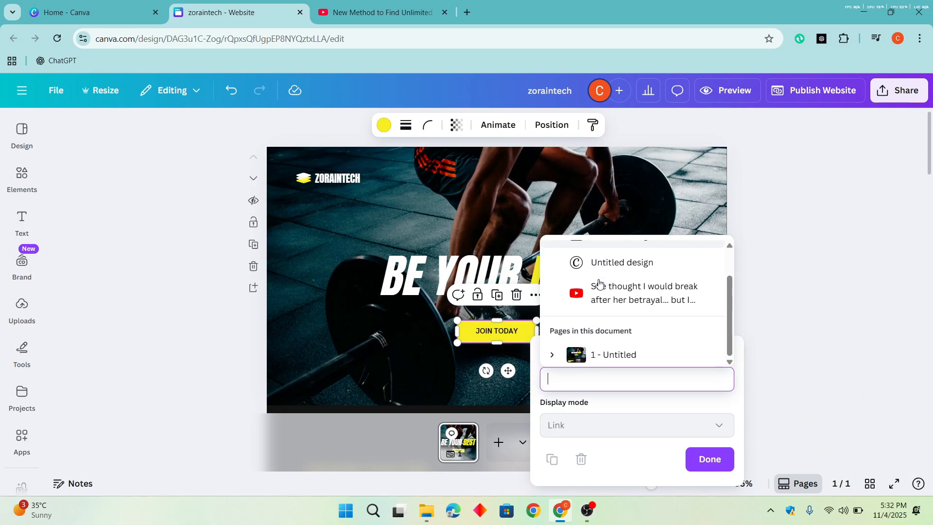
left_click(592, 357)
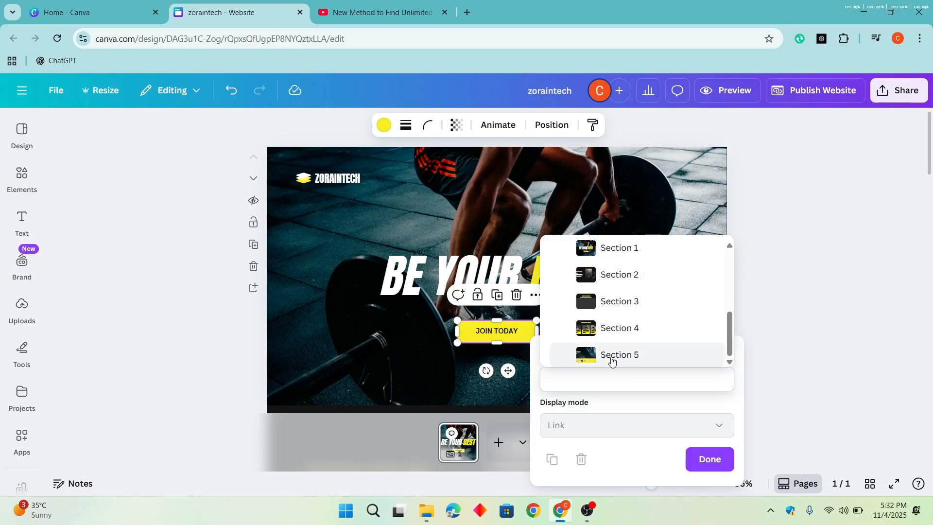
left_click(639, 329)
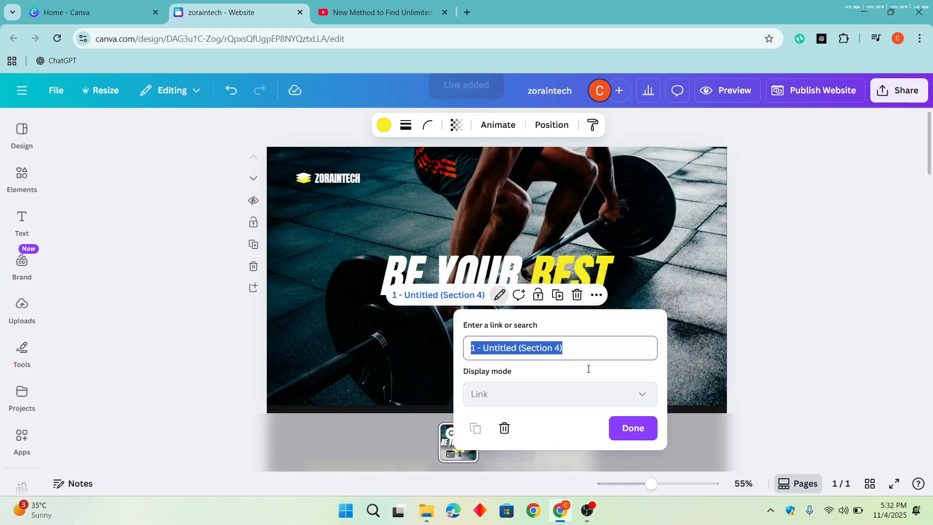
left_click(634, 428)
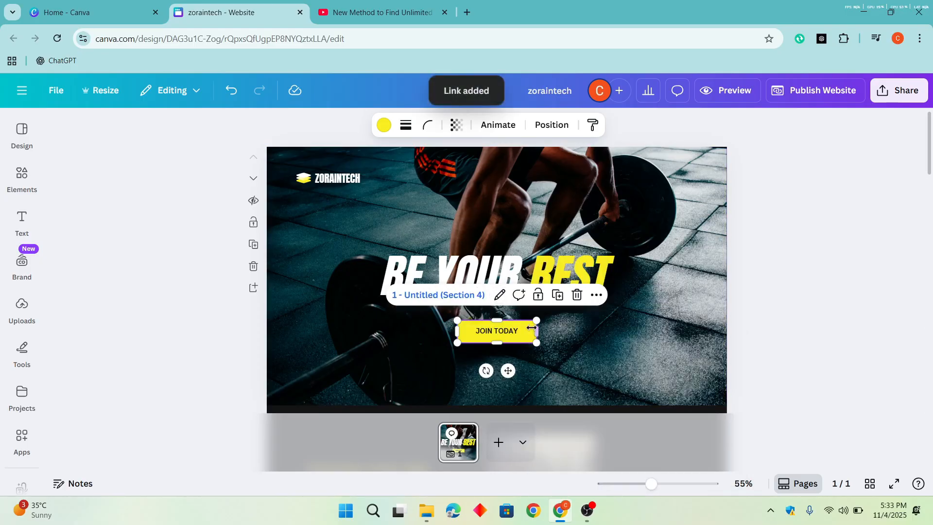
left_click(888, 284)
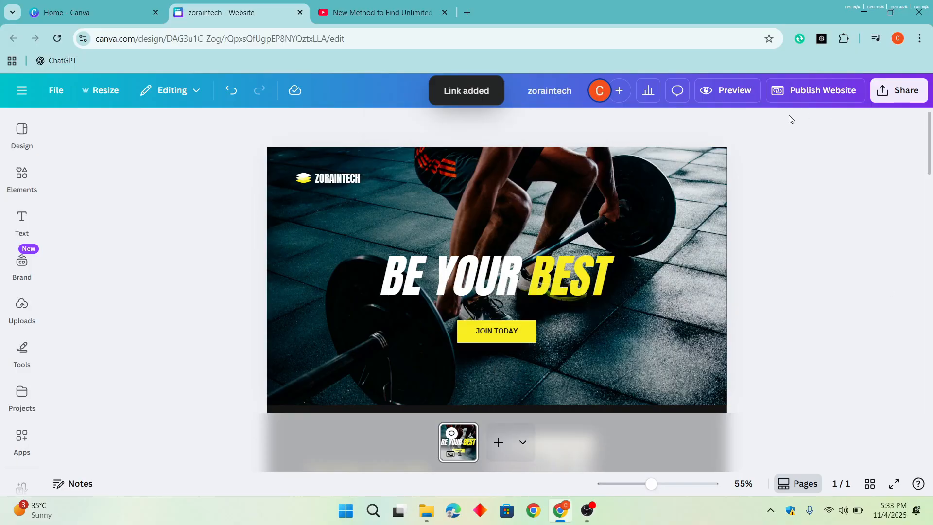
- Review the page from the hero down to the footer and check the link on the Instagram icon
left_click(446, 292)
scroll(578, 325, "down", 10)
left_click(441, 305)
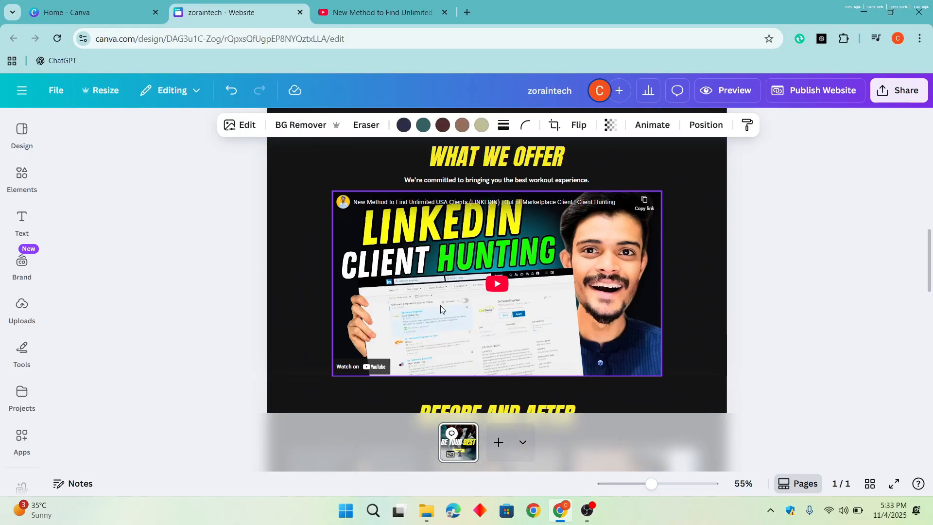
scroll(526, 343, "down", 10)
left_click(481, 326)
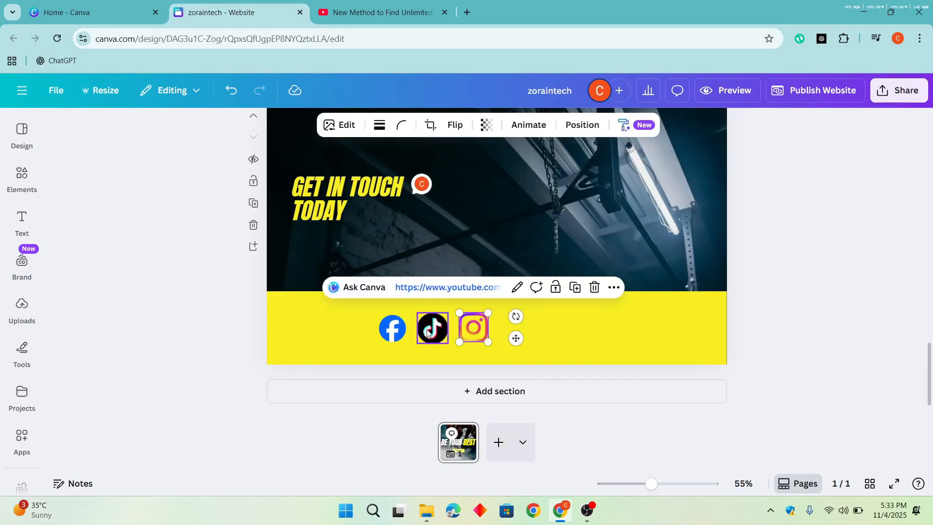
left_click(854, 251)
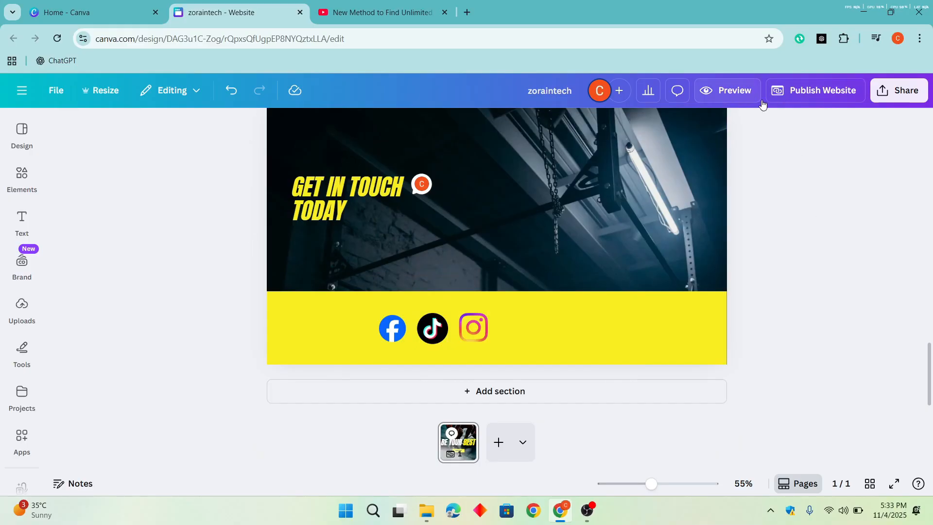
- In the website's publishing settings, switch search engine visibility on and back off, and enable the navigation menu and social media link preview
left_click(818, 95)
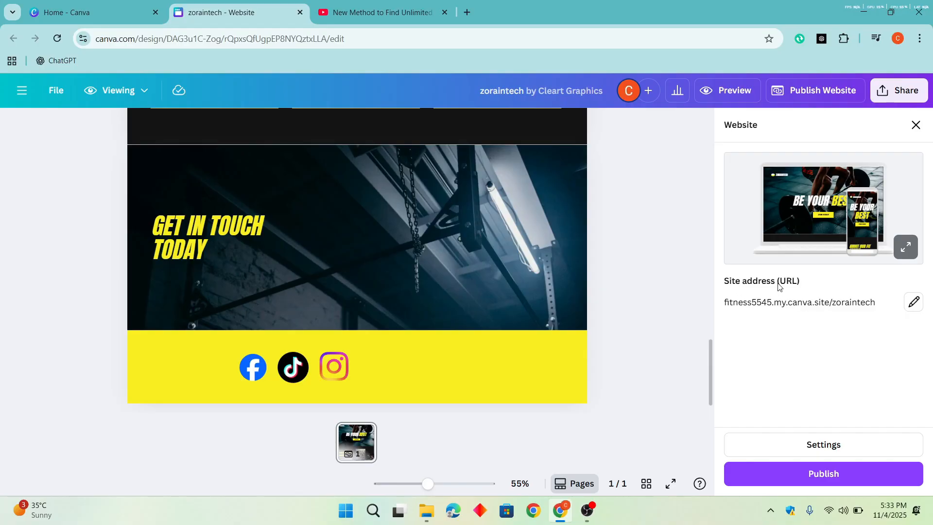
left_click(839, 446)
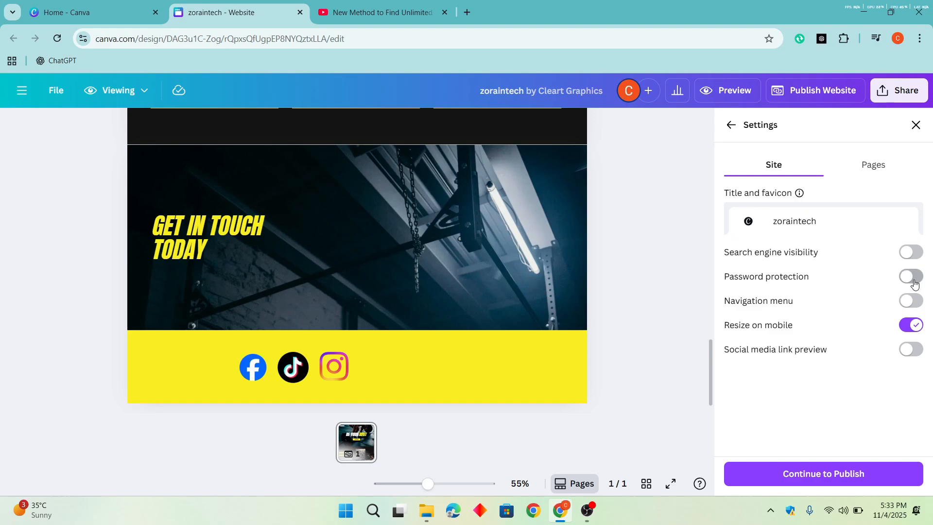
left_click(912, 253)
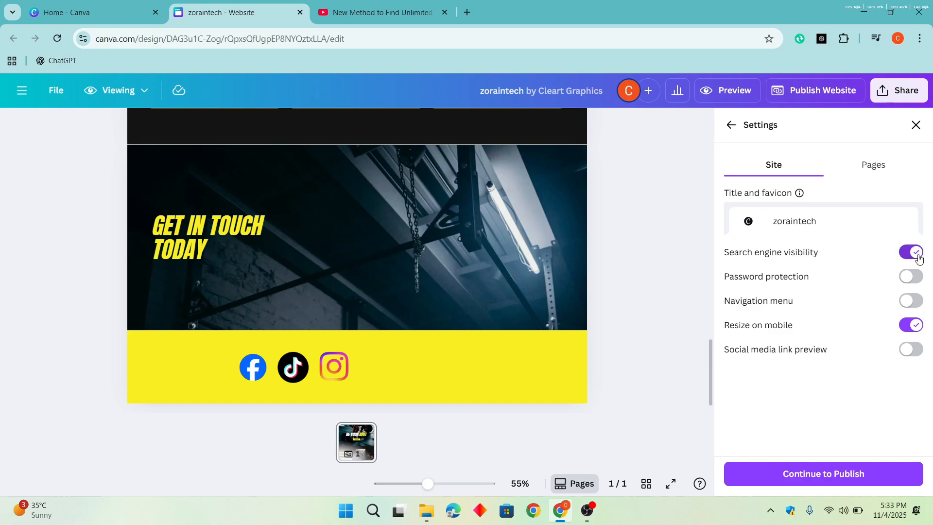
left_click(916, 253)
left_click(912, 300)
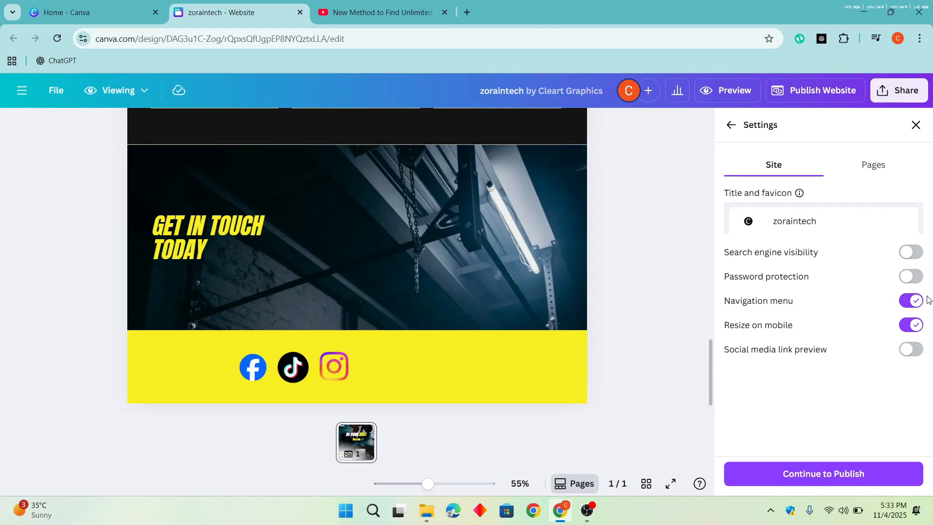
left_click(920, 350)
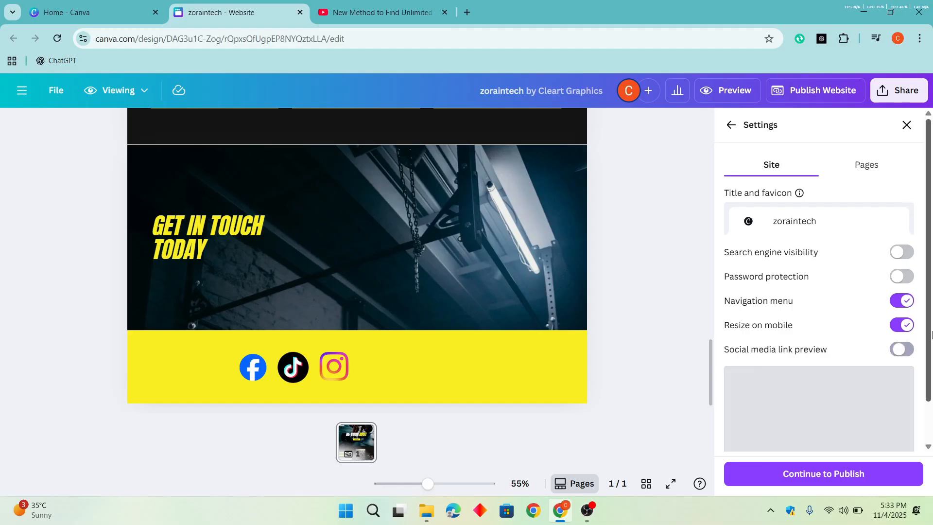
- Publish the website at fitness5545.my.canva.site/zoraintech and copy its live address
left_click(874, 474)
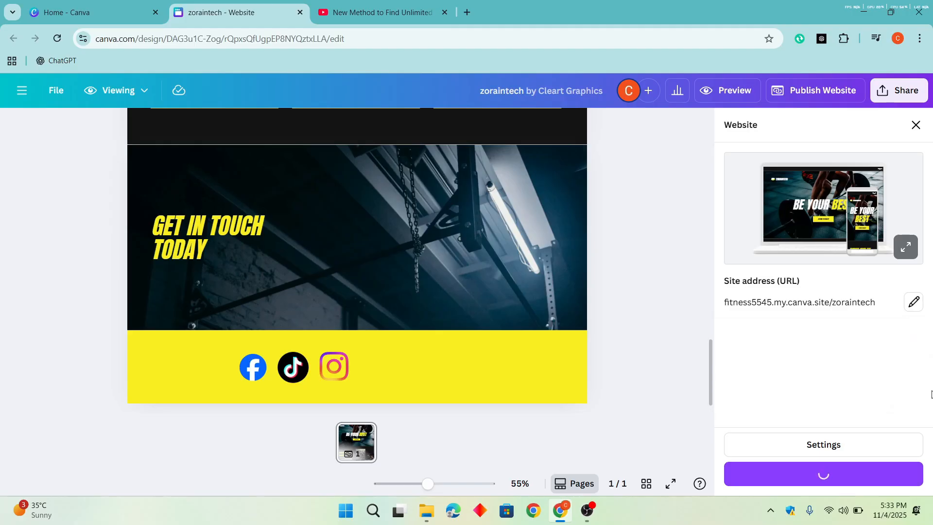
left_click(841, 479)
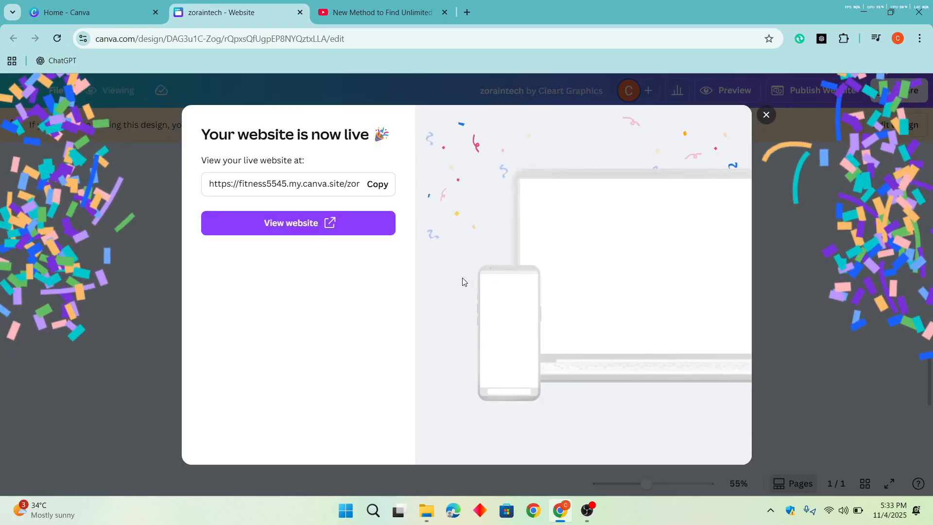
left_click(371, 188)
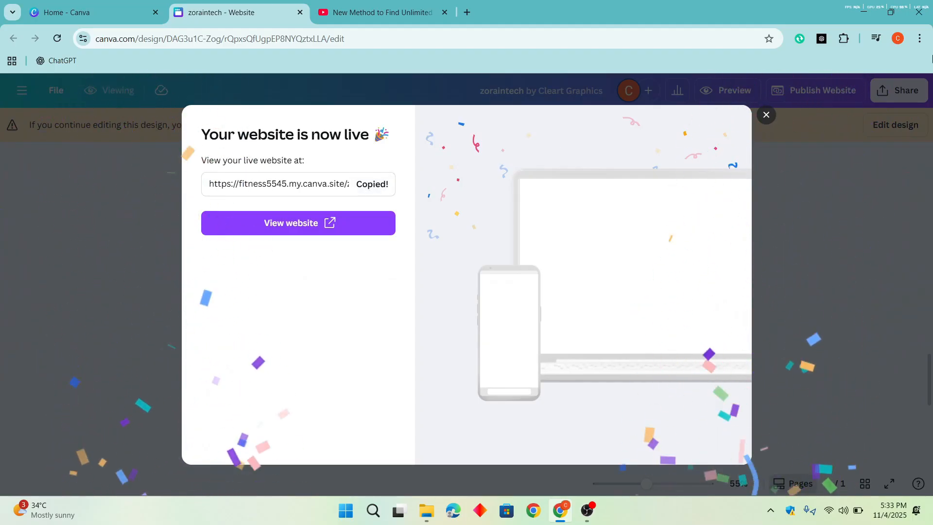
- Open the copied website address in a new incognito window
left_click(919, 39)
key("Escape")
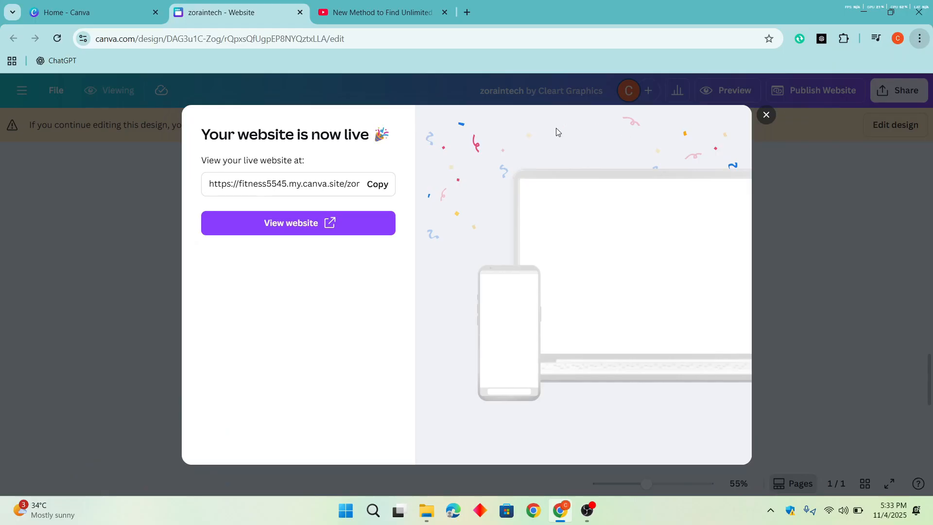
key("ctrl+v")
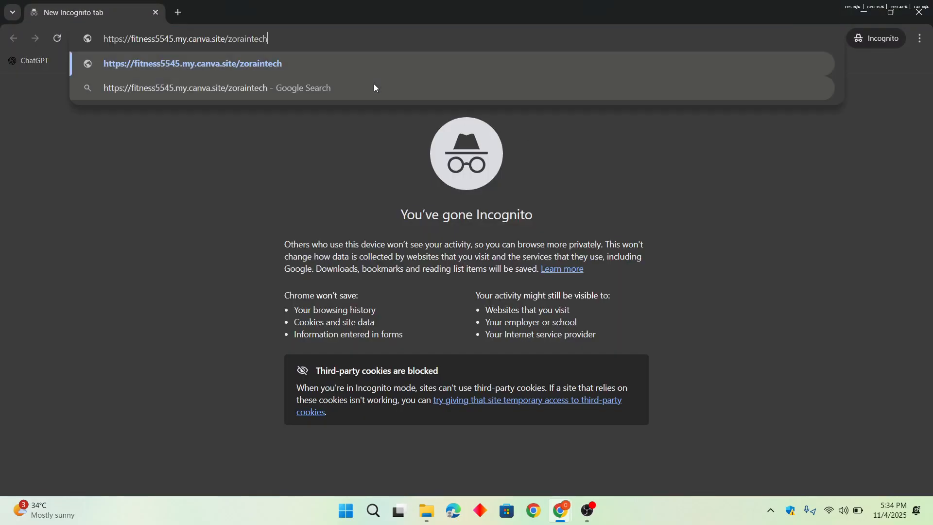
key("Return")
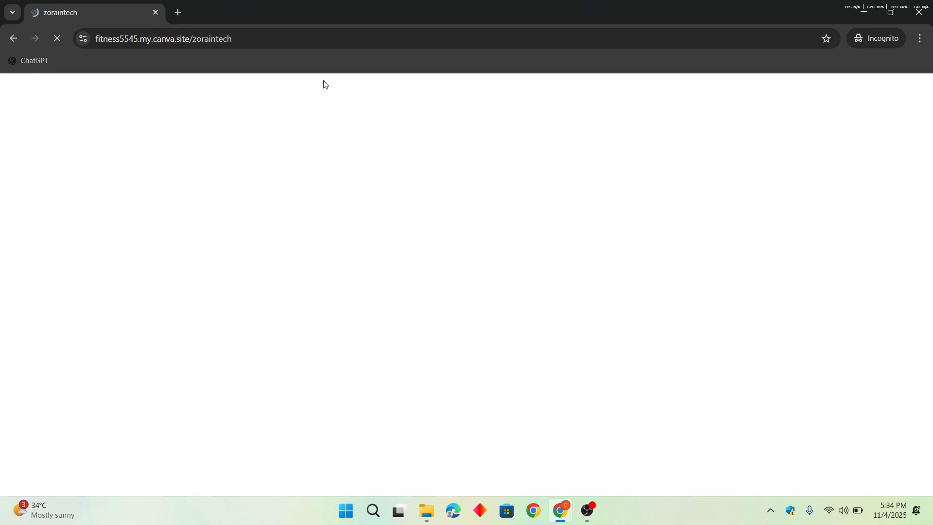
- Highlight the "zoraintech" part of the address and view the live site down to the testimonials
left_click(278, 42)
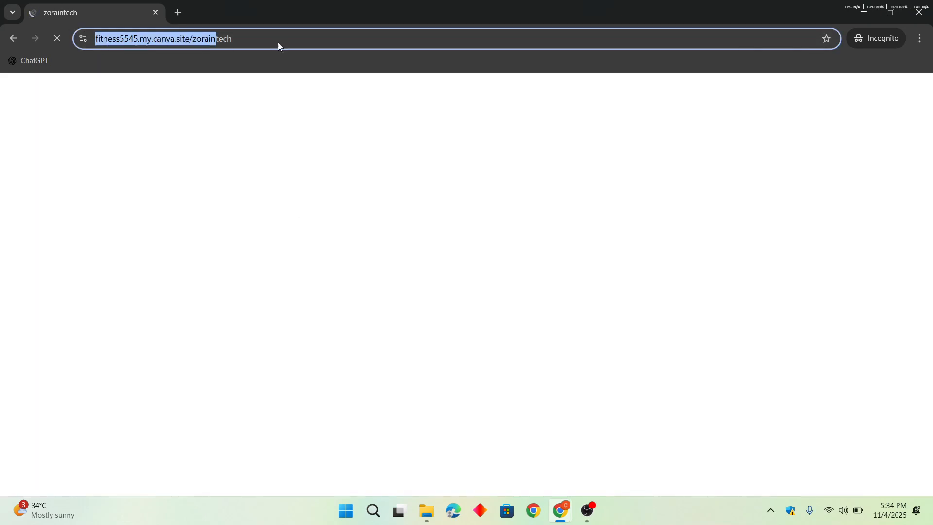
left_click(285, 39)
left_click_drag(285, 39, 220, 42)
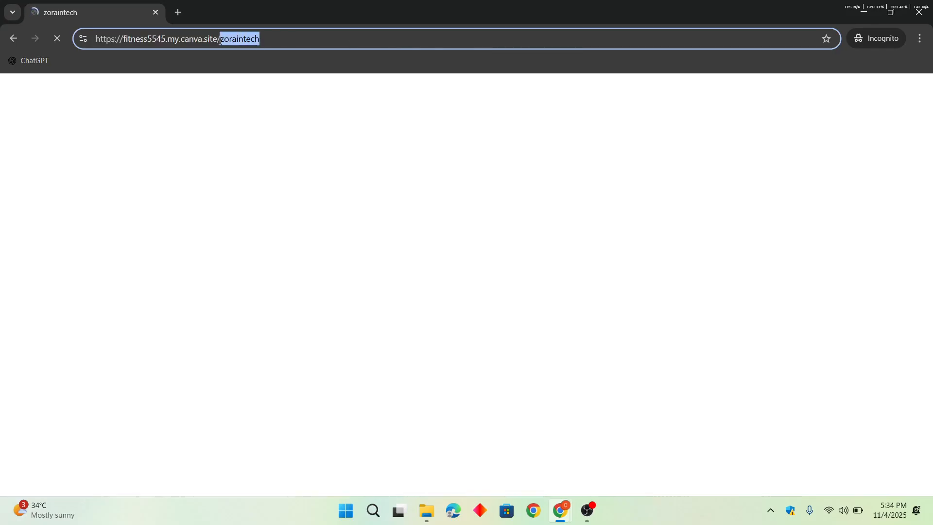
scroll(362, 180, "down", 20)
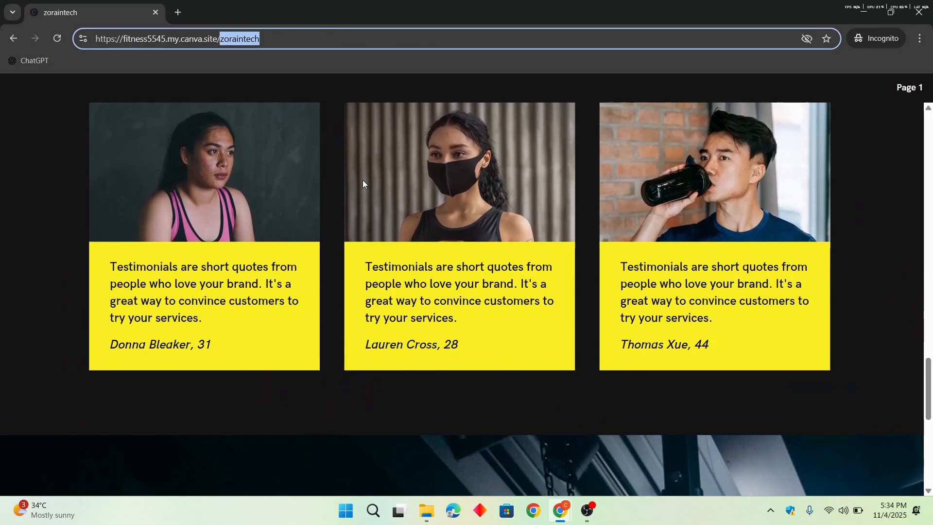
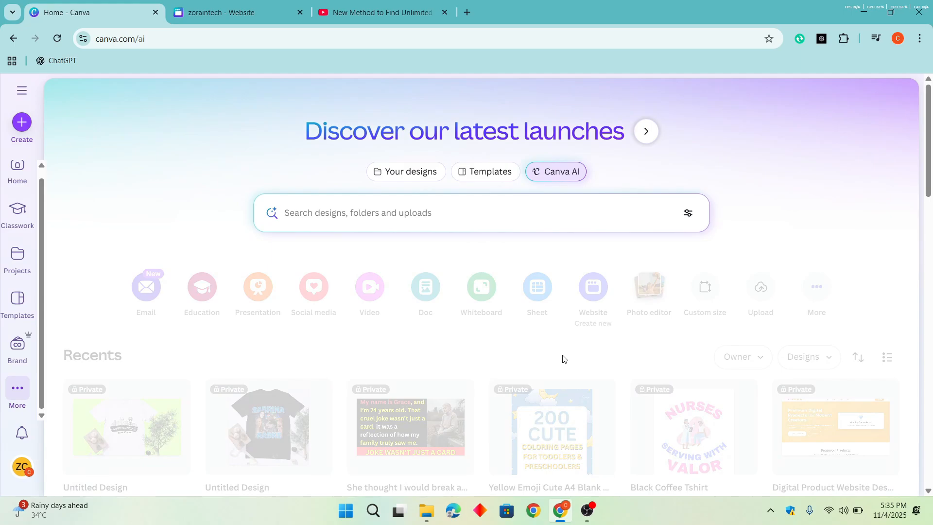
- Start the interactive flashcard game code example in Canva AI and read its prompt
scroll(567, 261, "down", 6)
scroll(484, 238, "up", 6)
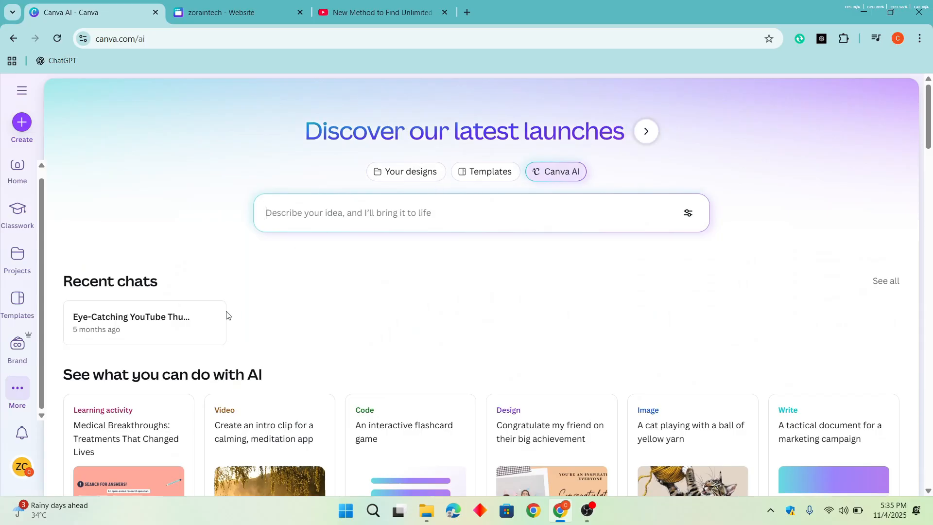
scroll(230, 310, "down", 5)
left_click(401, 225)
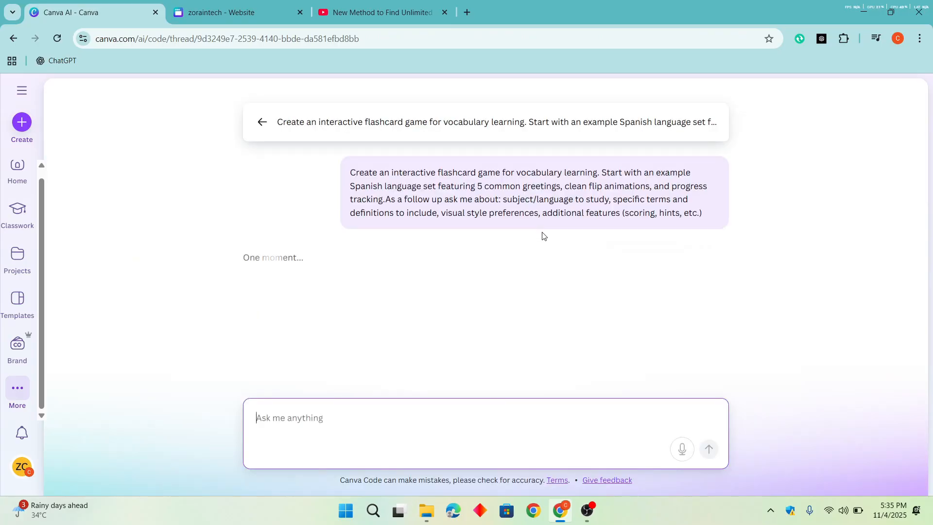
left_click(487, 191)
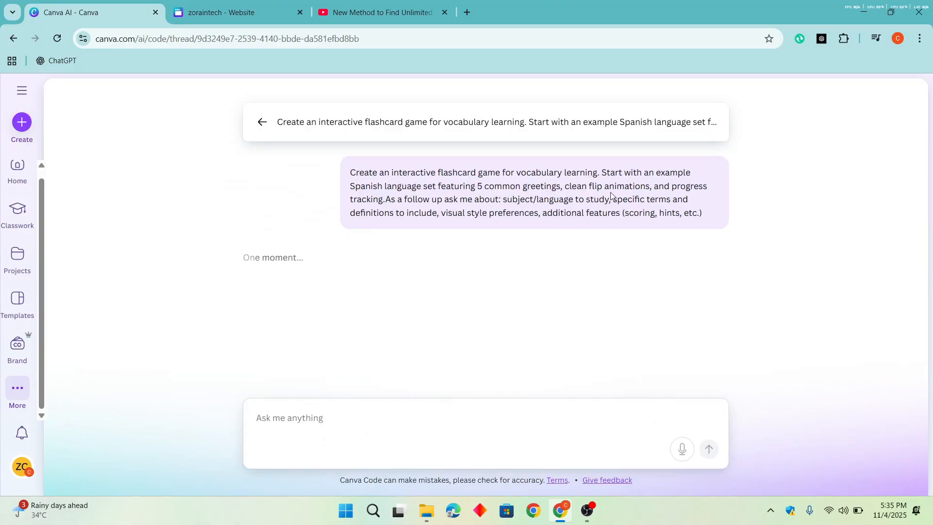
left_click_drag(592, 187, 436, 173)
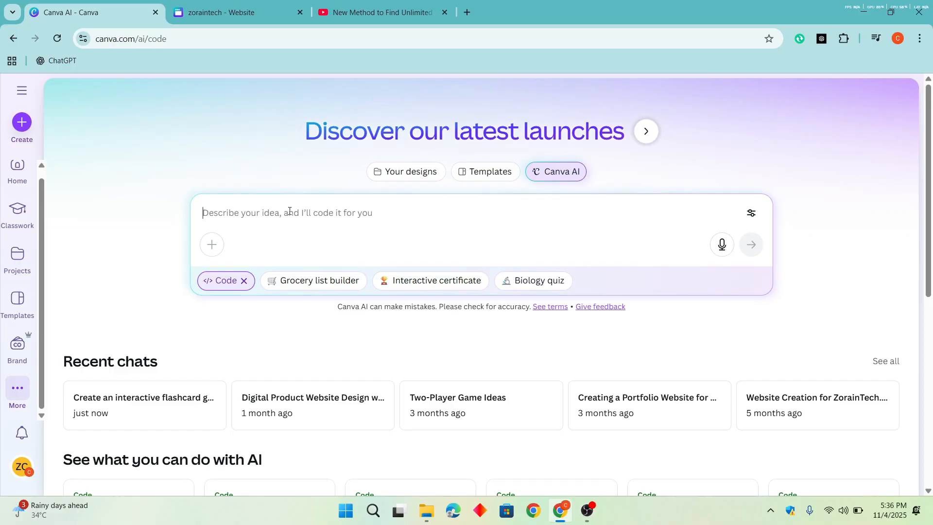
- Ask Canva AI in Code mode to make a website for a tech content creator, giving the creator's first name
type("plese")
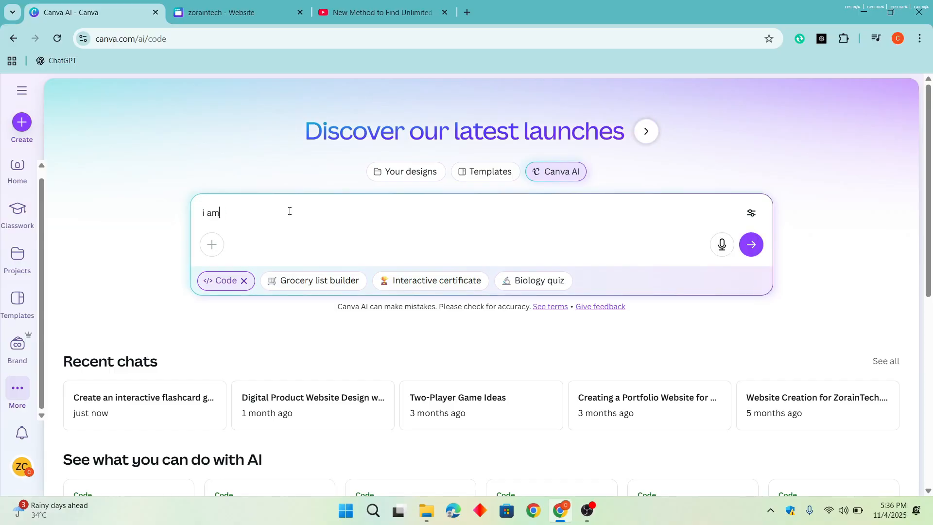
type("tent creator my name is zorain please make a website for me")
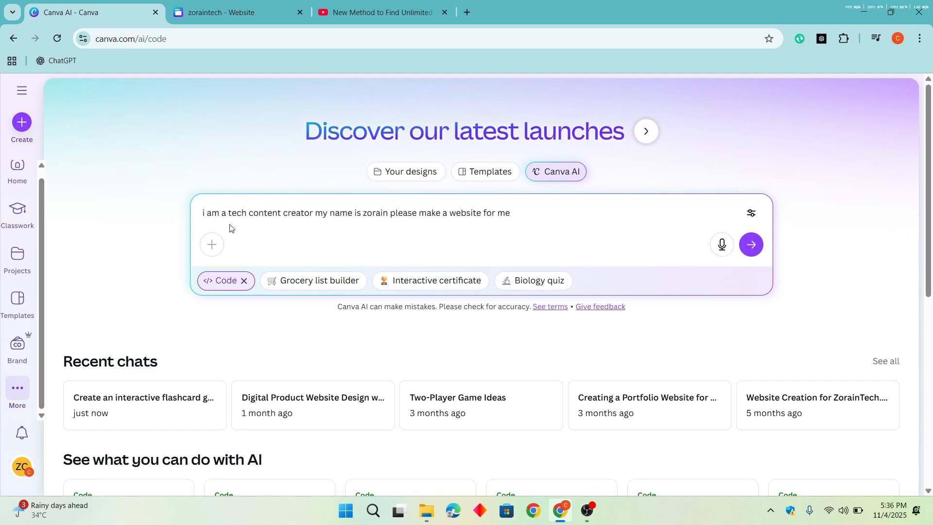
left_click_drag(201, 217, 654, 261)
left_click(753, 247)
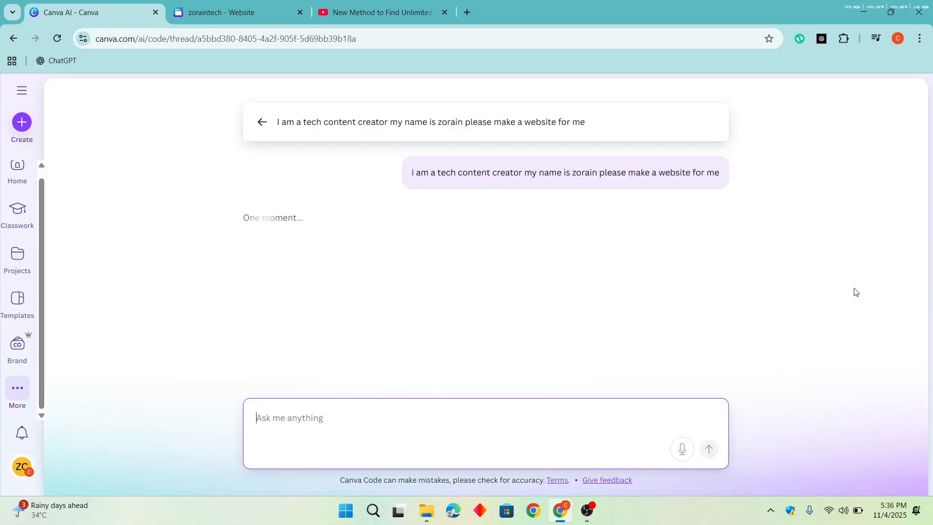
left_click_drag(573, 176, 728, 179)
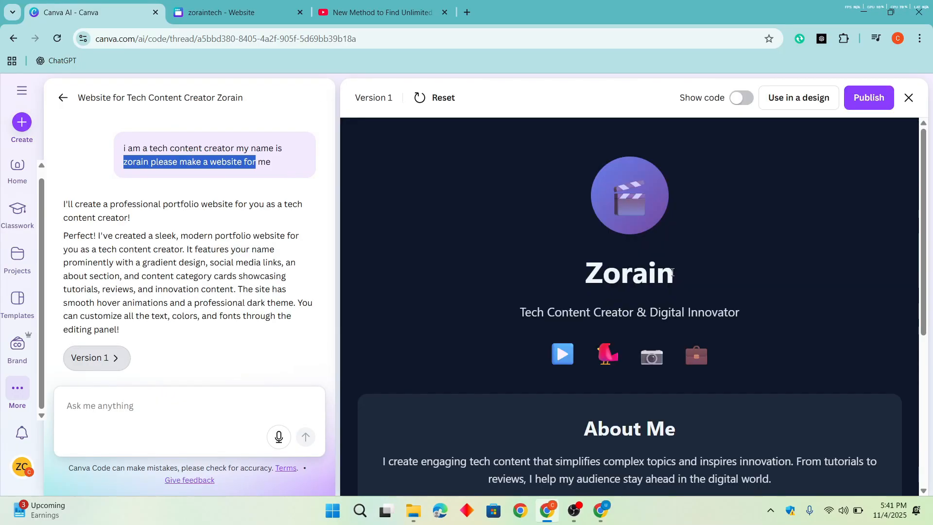
- Examine the generated portfolio preview from its header to the footer and test the briefcase icon's link
scroll(669, 264, "down", 5)
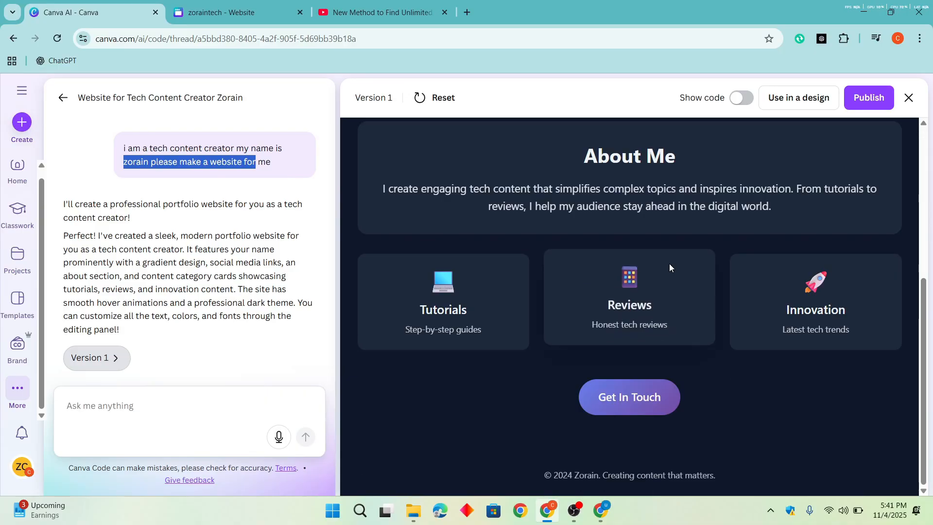
scroll(649, 250, "up", 5)
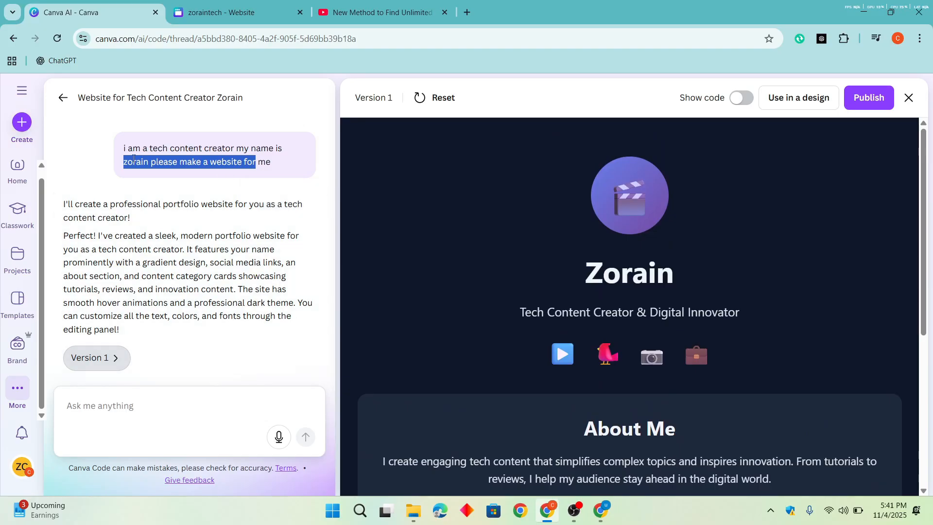
scroll(602, 265, "down", 5)
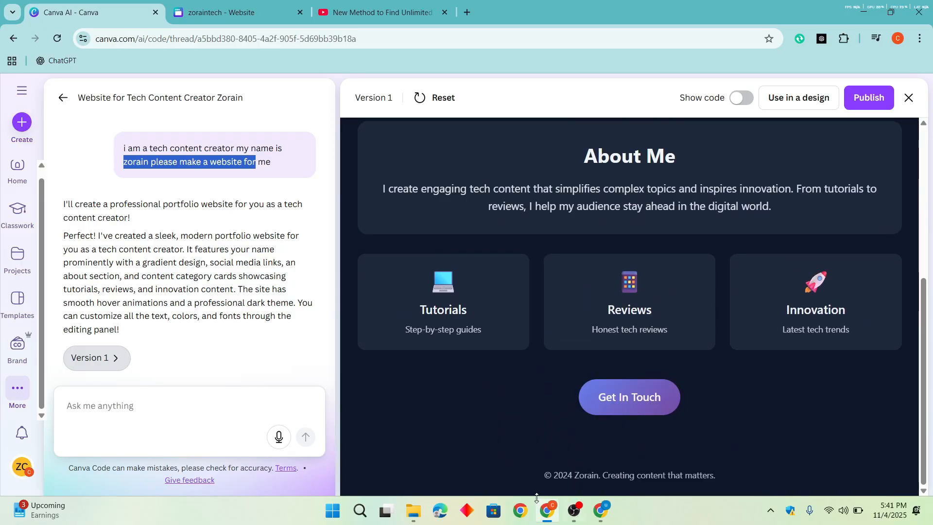
scroll(631, 399, "up", 5)
left_click_drag(525, 282, 728, 286)
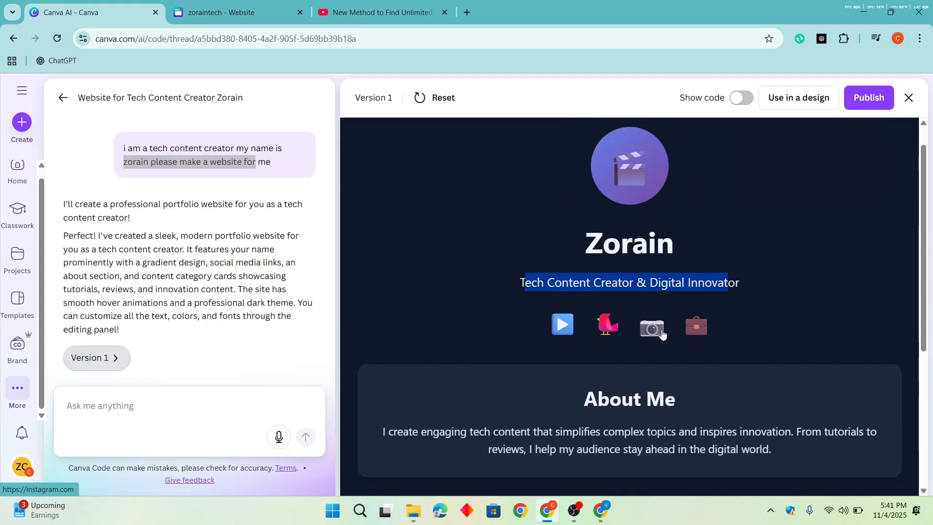
left_click(692, 334)
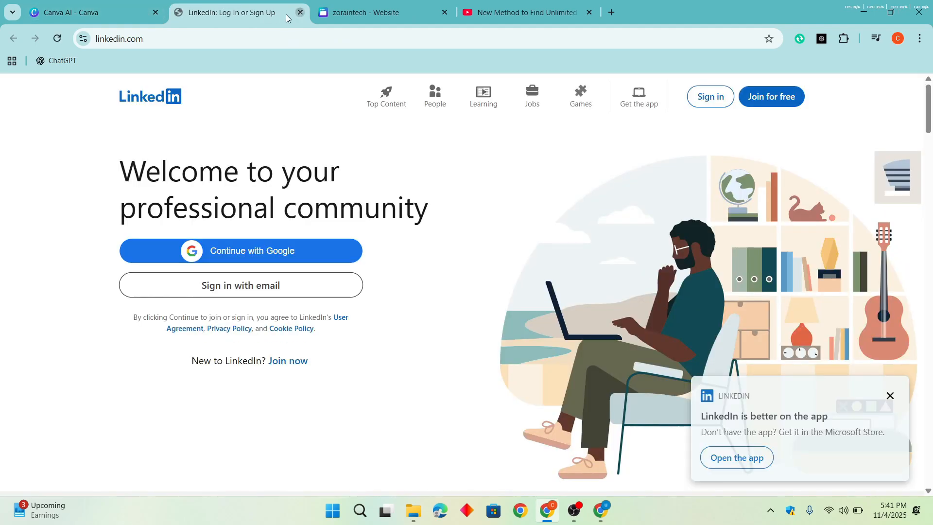
left_click(299, 13)
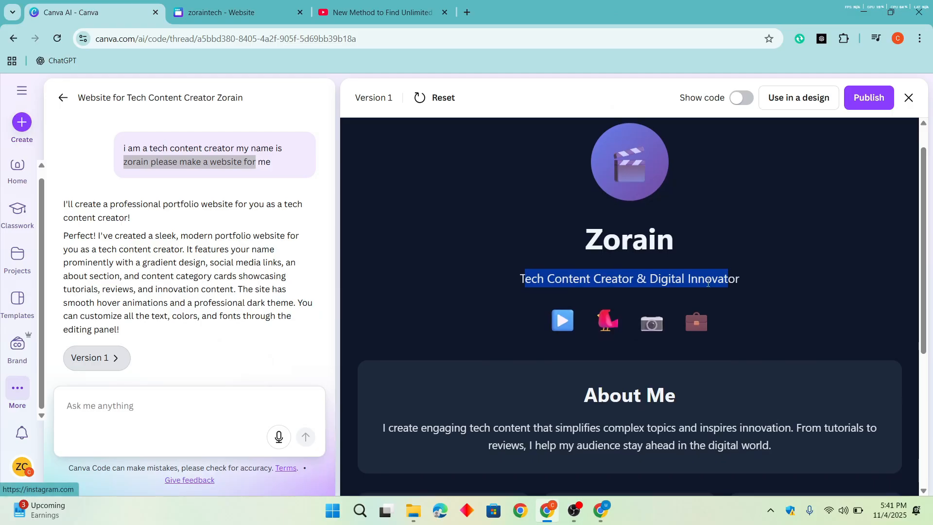
scroll(632, 311, "down", 5)
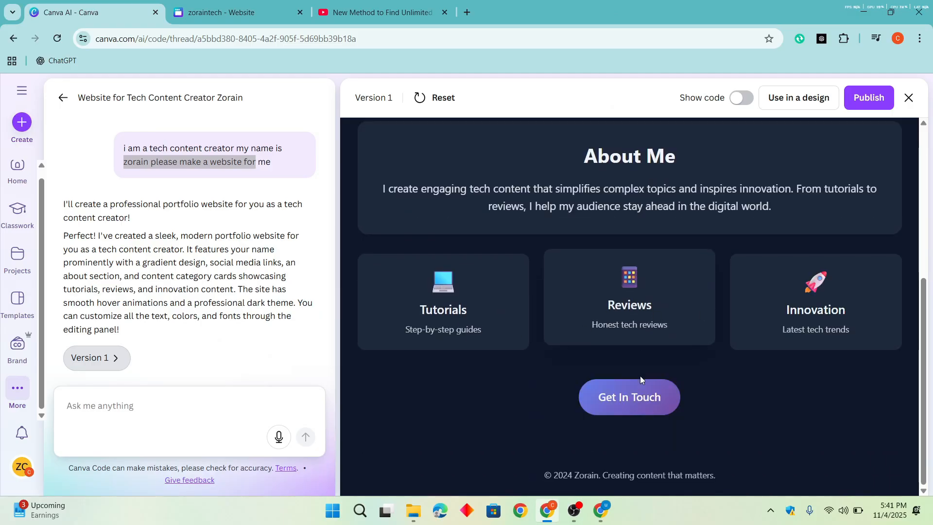
- Publish the generated website at fitness5545.my.canva.site/tech-creator-portfolio and copy its live address
left_click(799, 98)
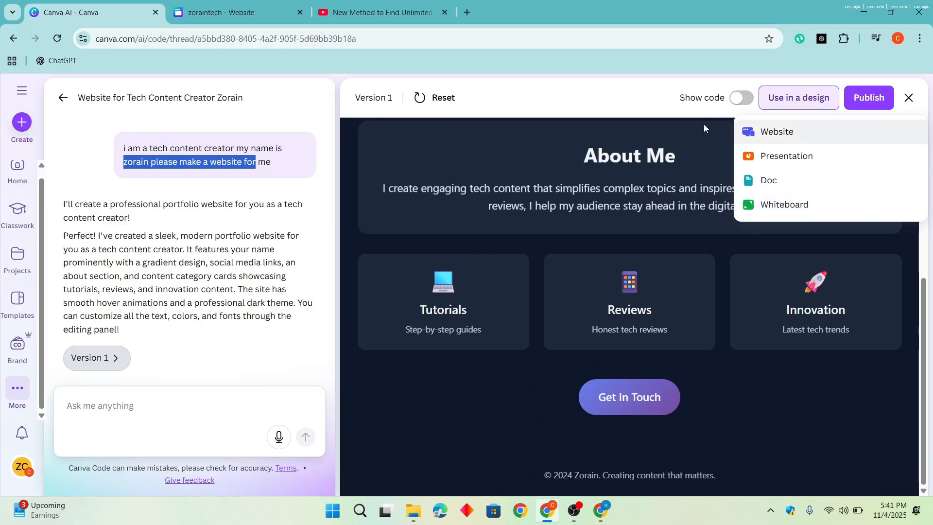
left_click(674, 116)
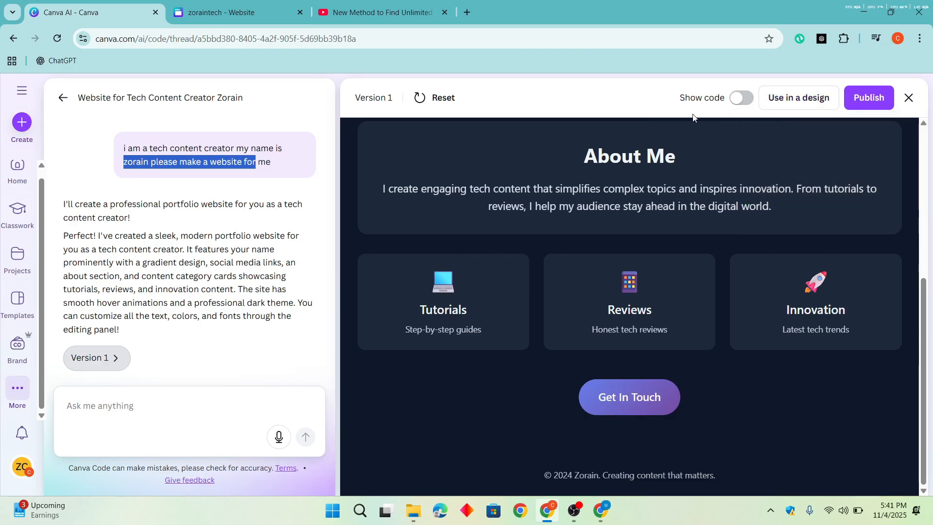
left_click(847, 98)
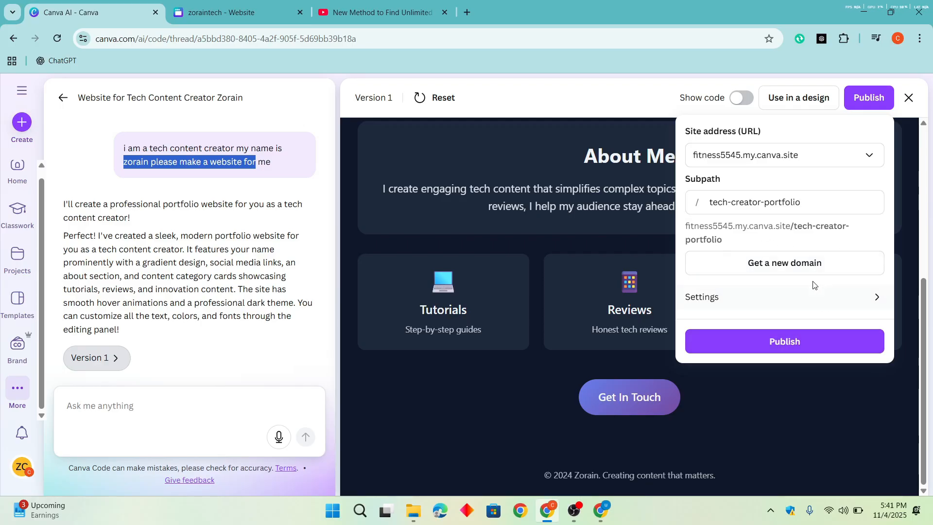
left_click(800, 339)
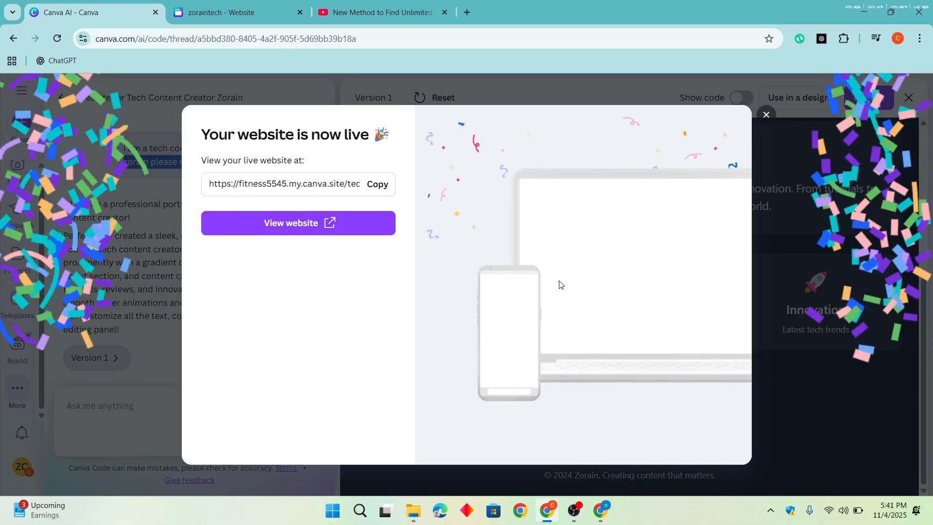
left_click(380, 185)
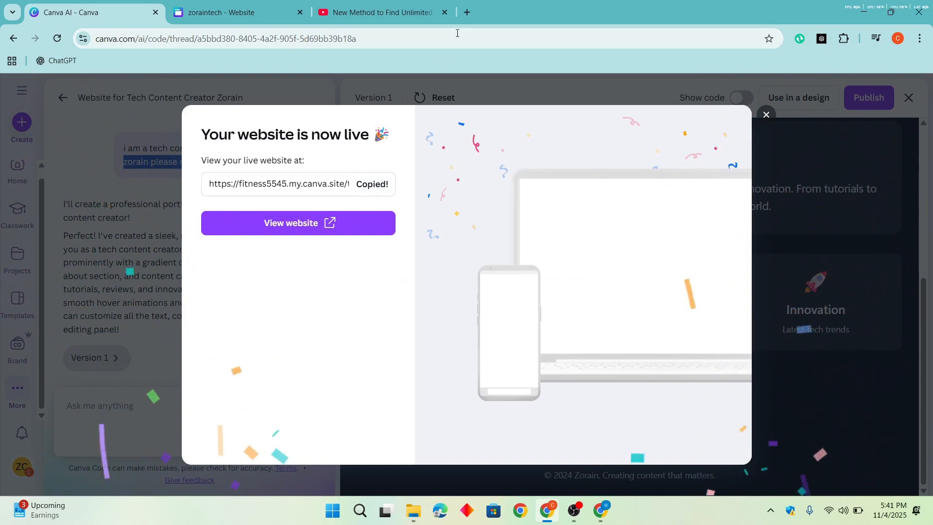
- Open the copied portfolio address in a new browser tab and view the live site
left_click(464, 18)
key("ctrl+v")
key("Return")
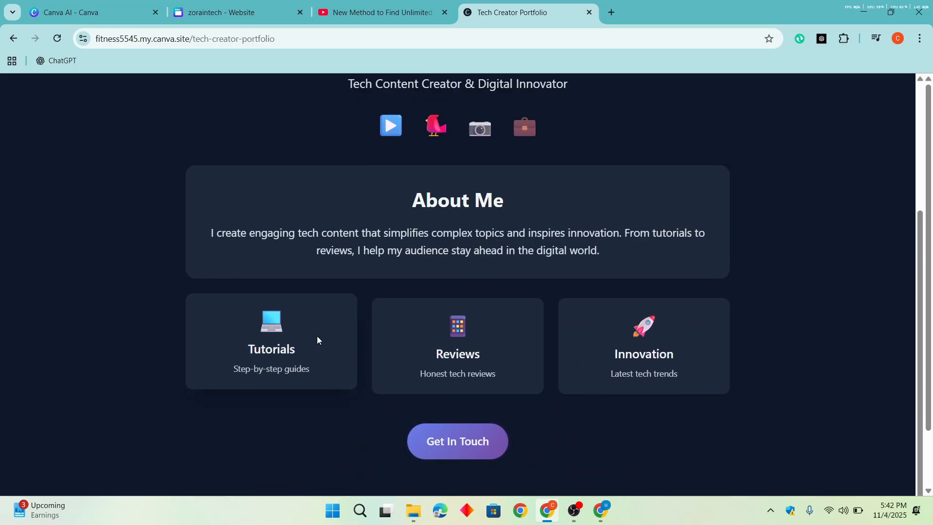
scroll(369, 292, "up", 1)
double_click(448, 255)
- Return to the Canva AI chat, dismiss the published-site dialog and review the AI's reply about the portfolio
key("ctrl+Tab")
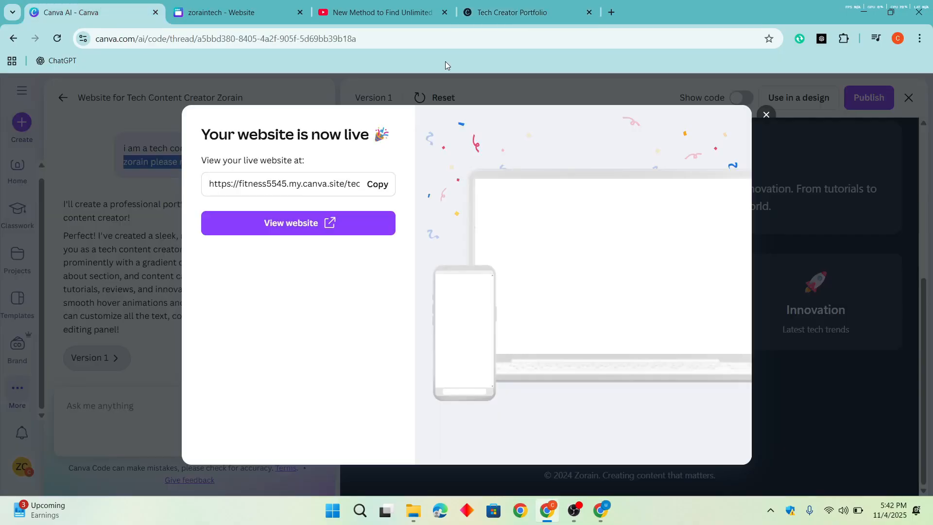
left_click(772, 117)
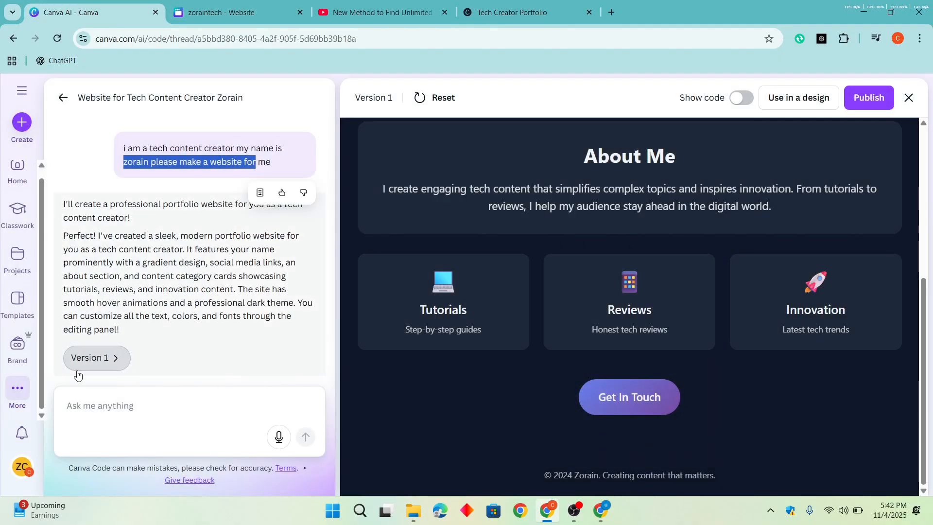
left_click_drag(65, 233, 302, 240)
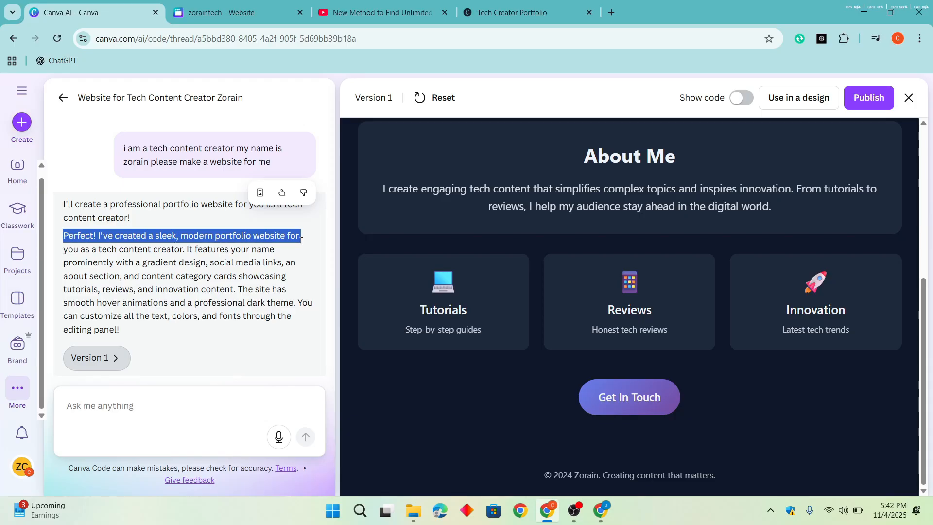
scroll(615, 169, "up", 5)
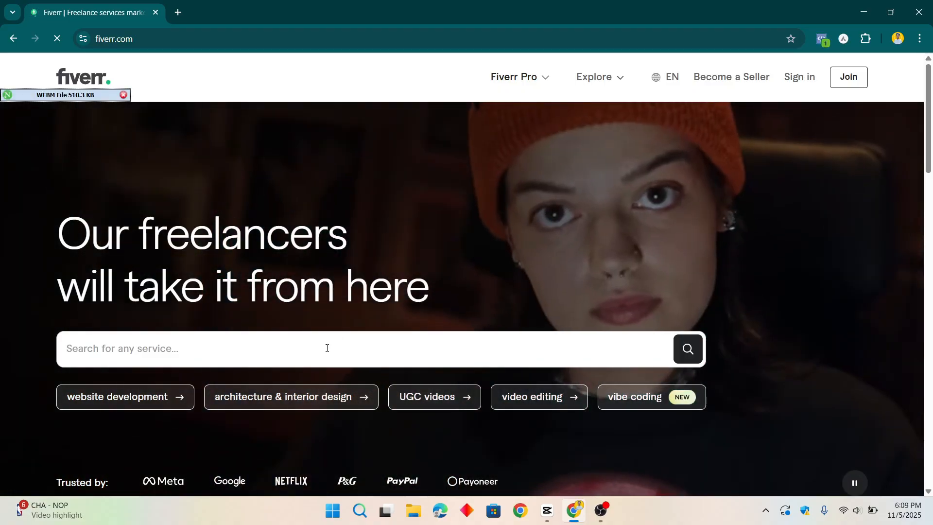
- Search Fiverr for "canva website design" and look over the first listed gigs and their prices
left_click(322, 351)
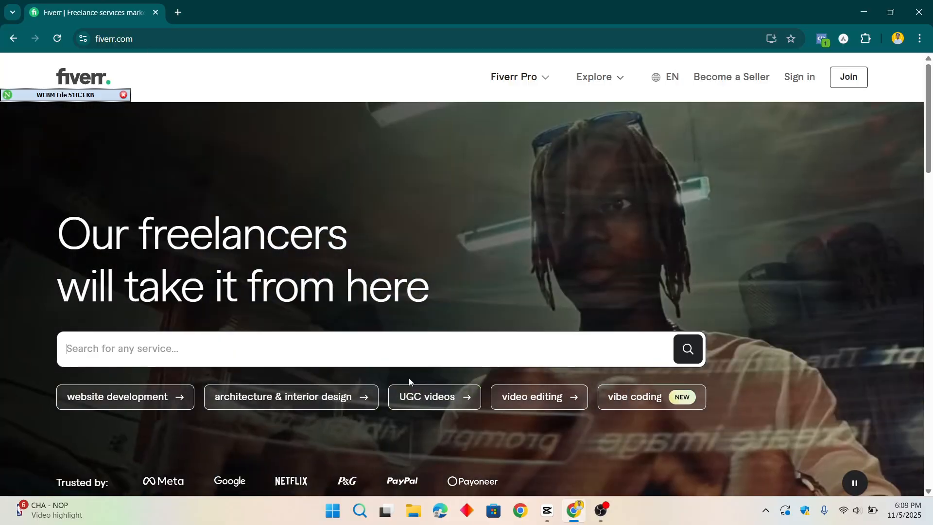
type("ca")
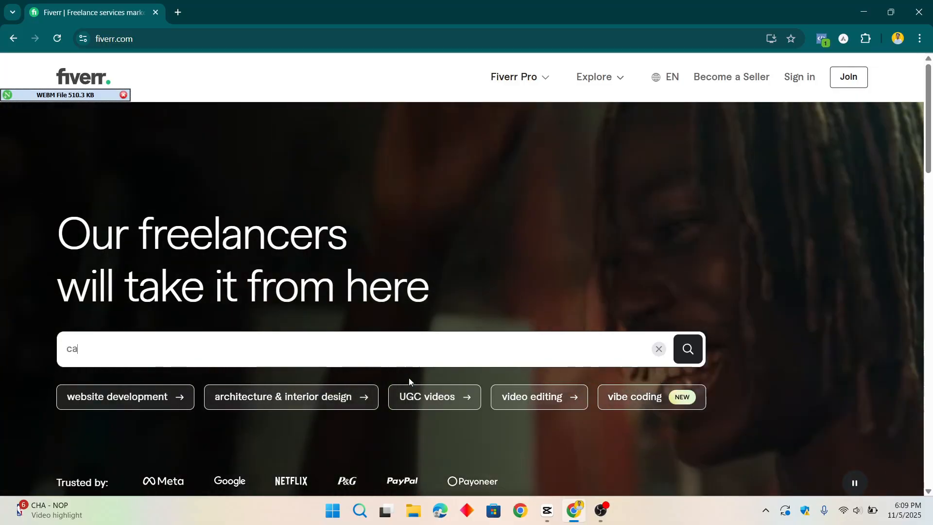
type("nva website design")
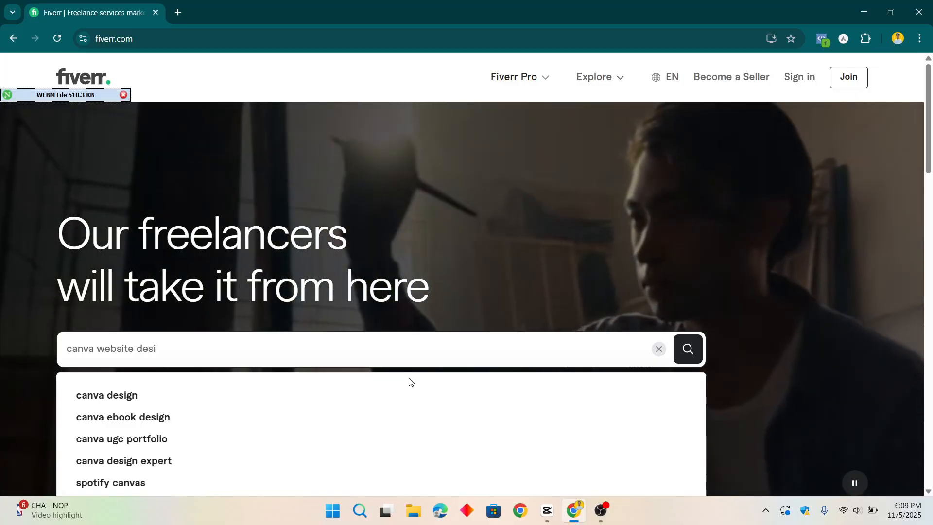
key("Return")
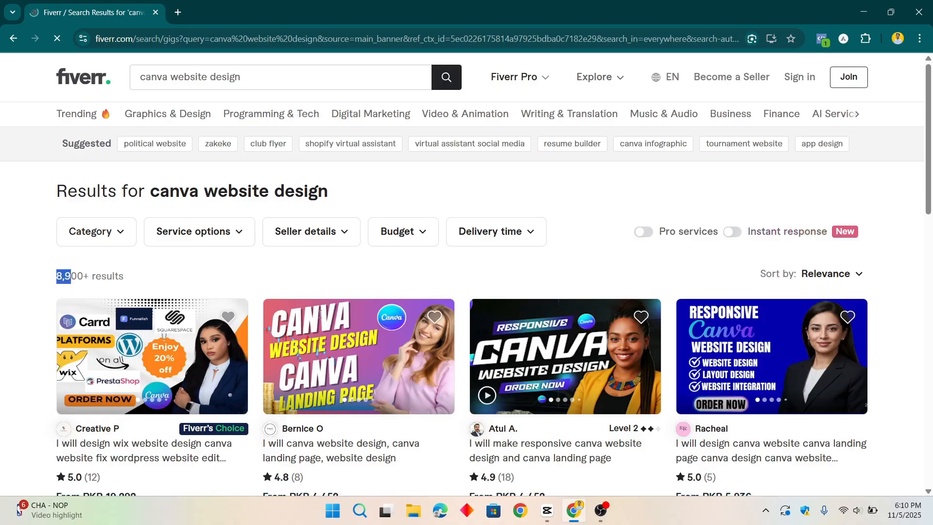
scroll(320, 314, "down", 2)
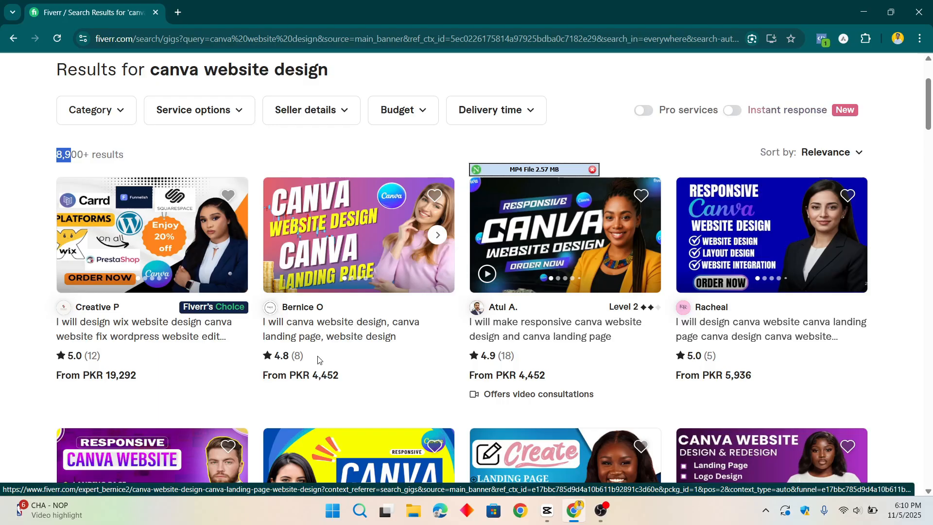
- Open the second Canva website and landing page gig in a new tab and examine its Premium package's contents and price
middle_click(327, 339)
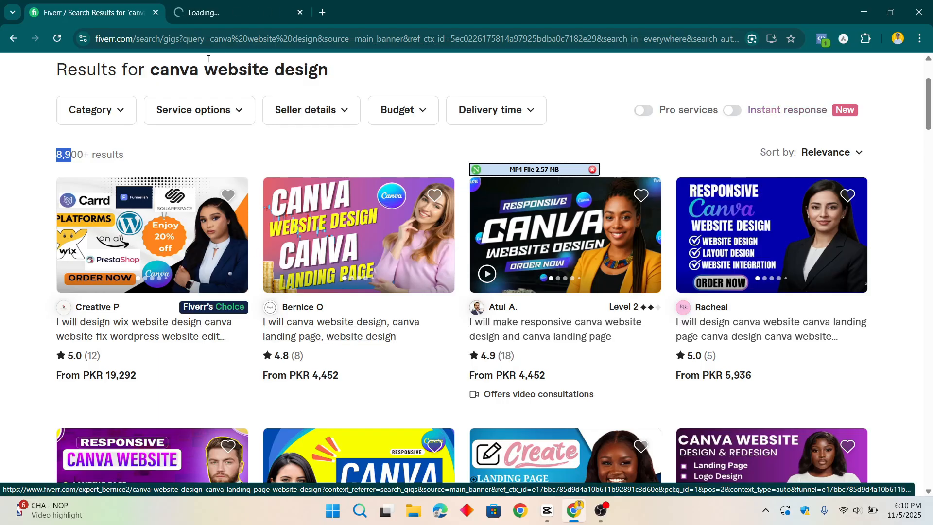
left_click(244, 14)
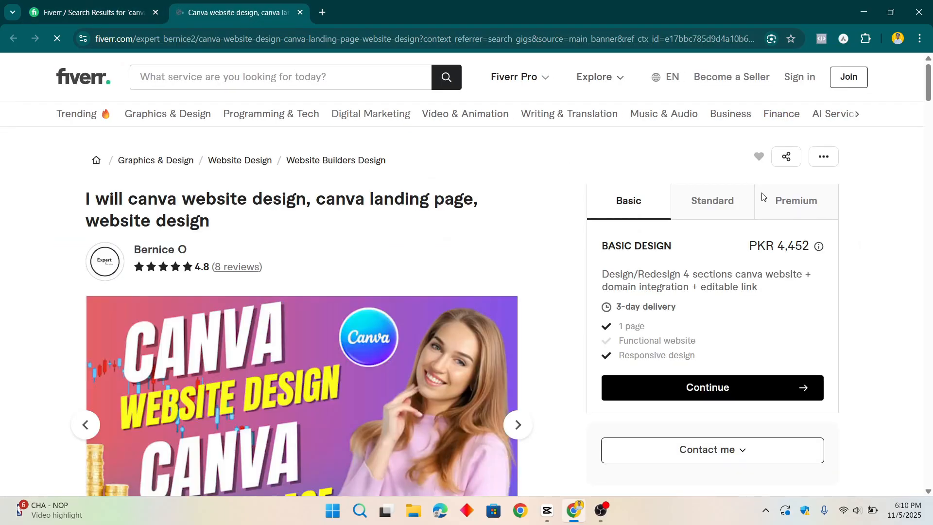
left_click(787, 210)
double_click(691, 275)
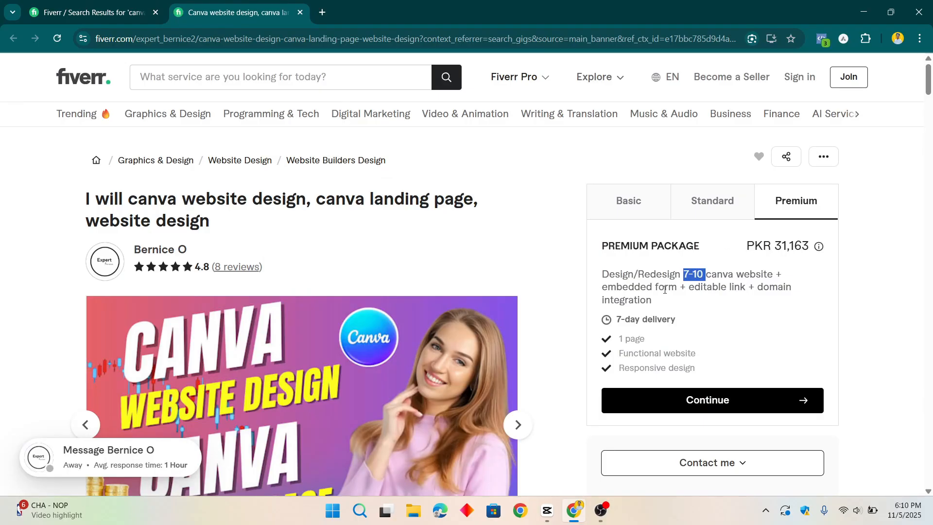
left_click_drag(657, 290, 790, 289)
left_click_drag(680, 304, 611, 302)
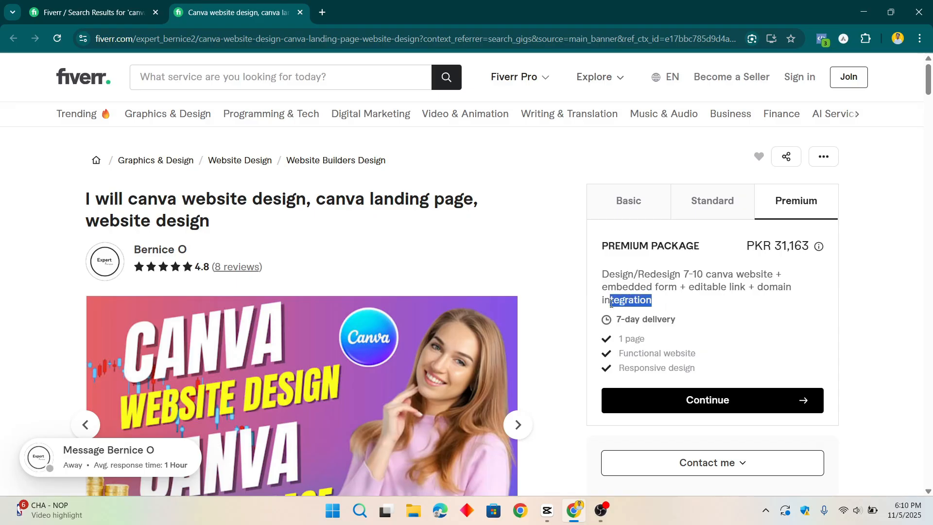
left_click_drag(787, 246, 805, 244)
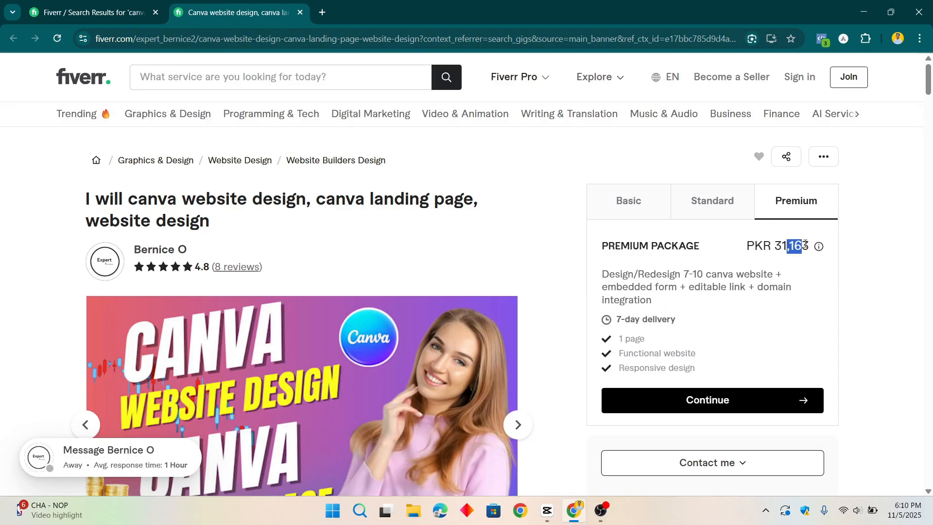
- View the open gig's Standard package, and open the responsive Canva website design gig in a new tab, dismissing the account sign-up prompt
left_click(714, 208)
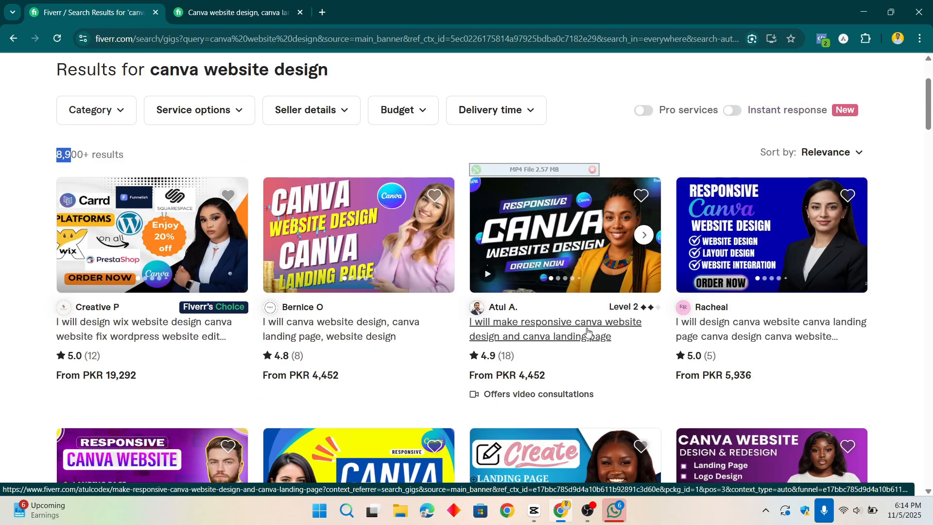
right_click(633, 331)
left_click(626, 165)
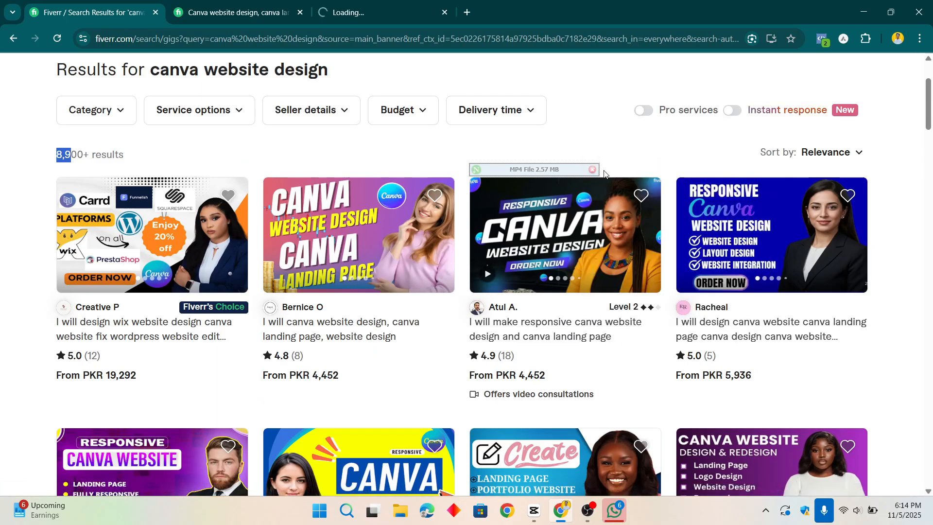
left_click(441, 4)
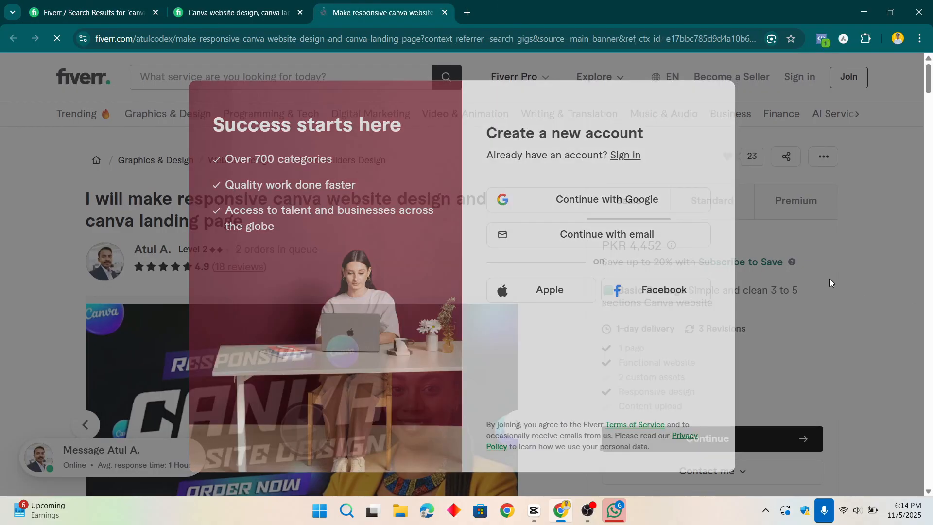
left_click(830, 279)
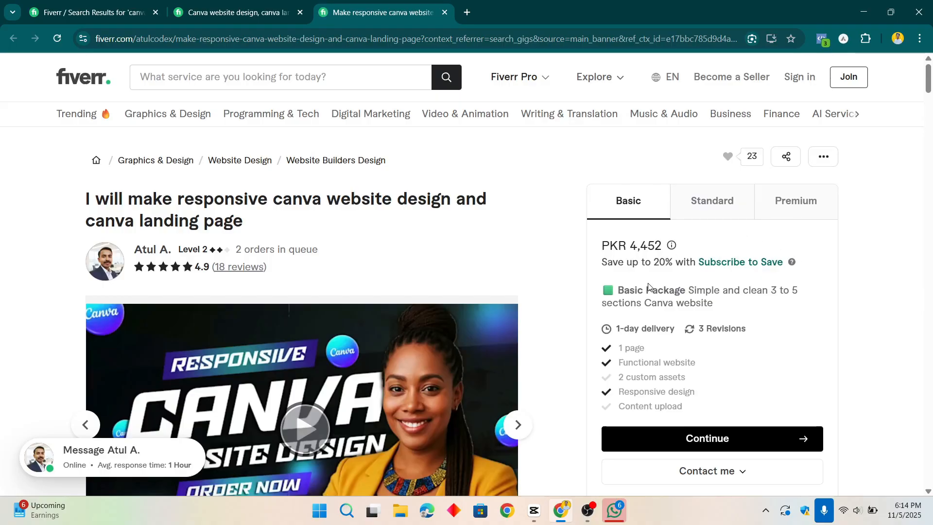
- Examine the section counts and prices of the responsive Canva website gig's Basic, Standard and Premium packages
left_click_drag(690, 289, 797, 290)
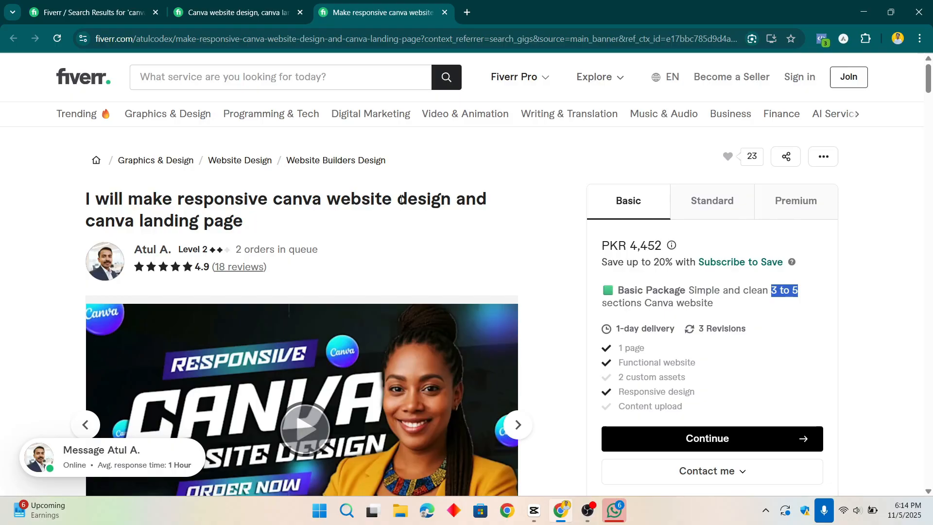
double_click(645, 246)
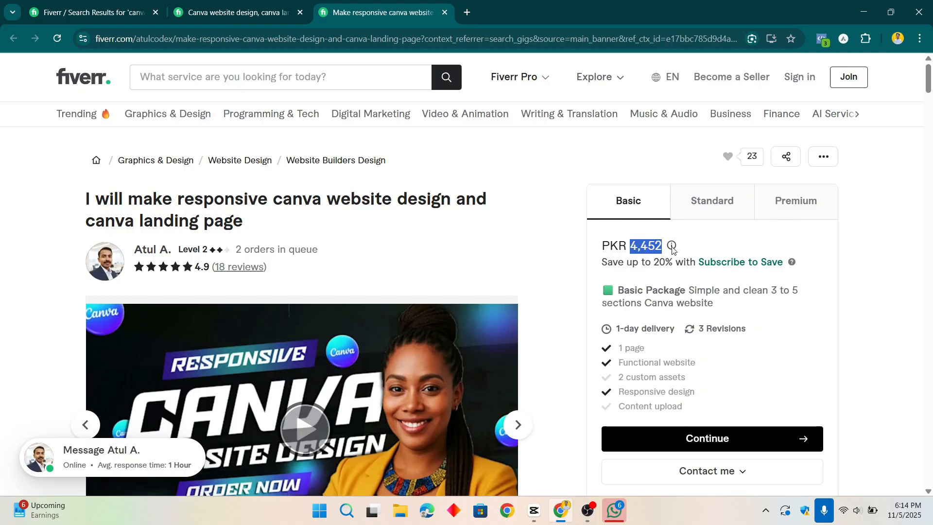
left_click(708, 216)
left_click_drag(643, 248, 672, 254)
left_click_drag(779, 290, 811, 291)
left_click(807, 213)
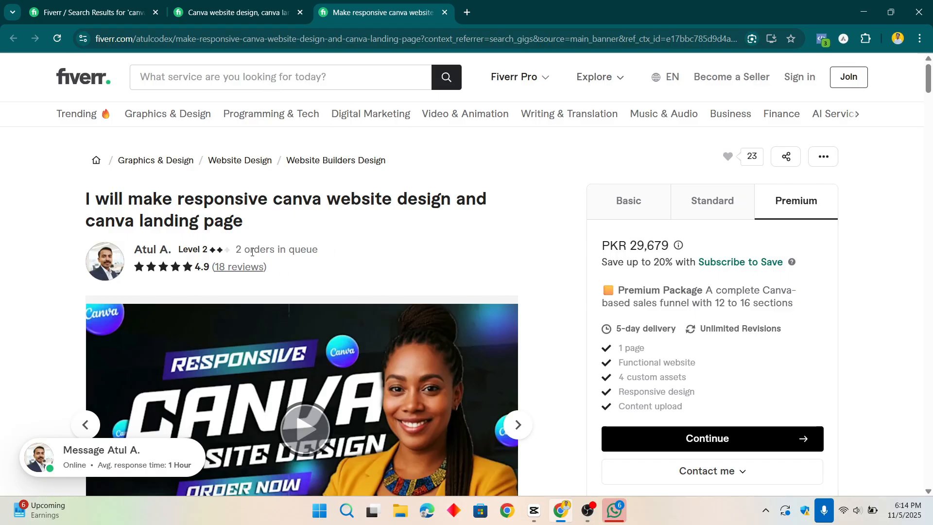
- Compare the orders in queue between the responsive Canva website gig and the previously opened Canva landing page gig
left_click_drag(235, 256, 351, 251)
left_click(247, 7)
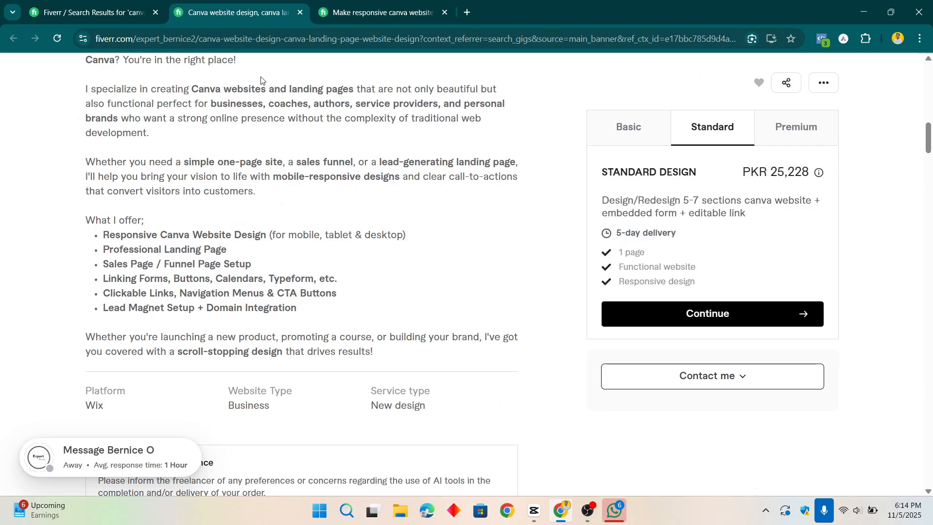
scroll(339, 225, "up", 10)
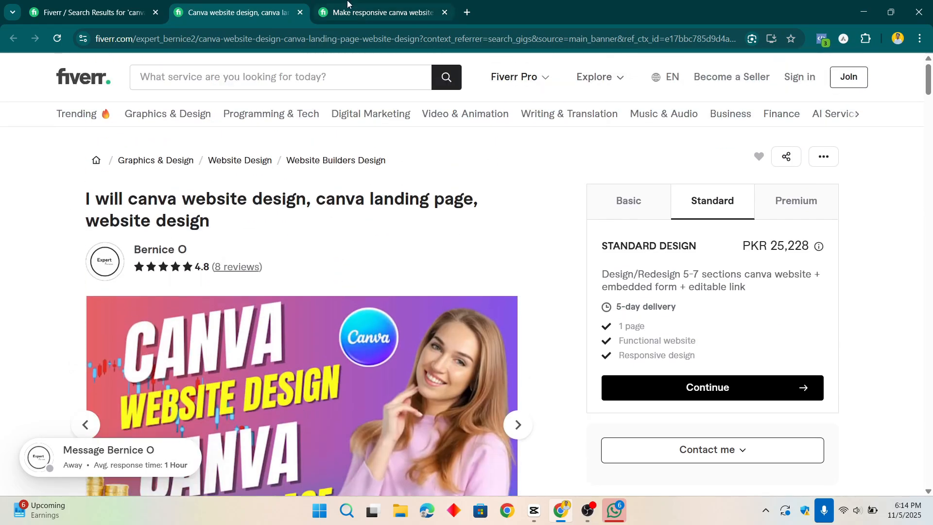
key("ctrl+Tab")
left_click(236, 253)
left_click_drag(235, 253, 375, 261)
- Read the About this gig description of the responsive Canva website design gig
scroll(374, 261, "down", 5)
scroll(377, 261, "down", 2)
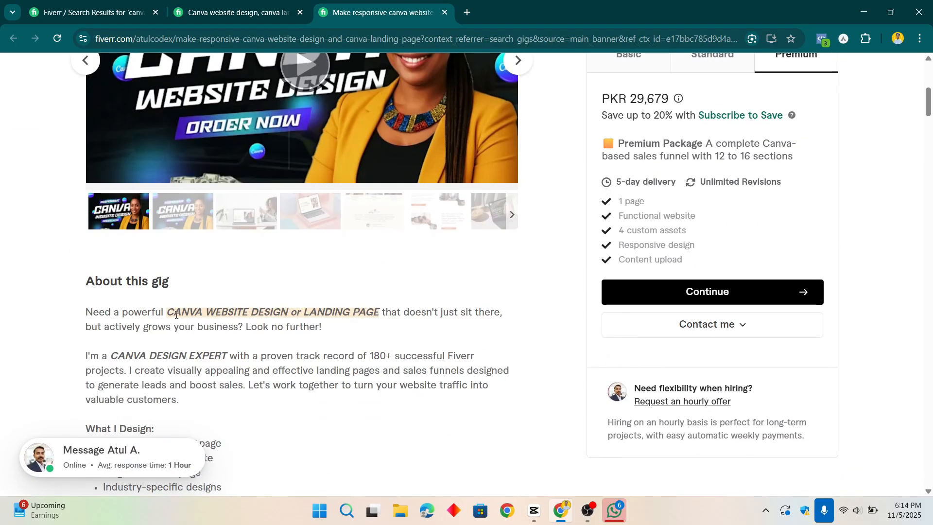
scroll(452, 314, "down", 12)
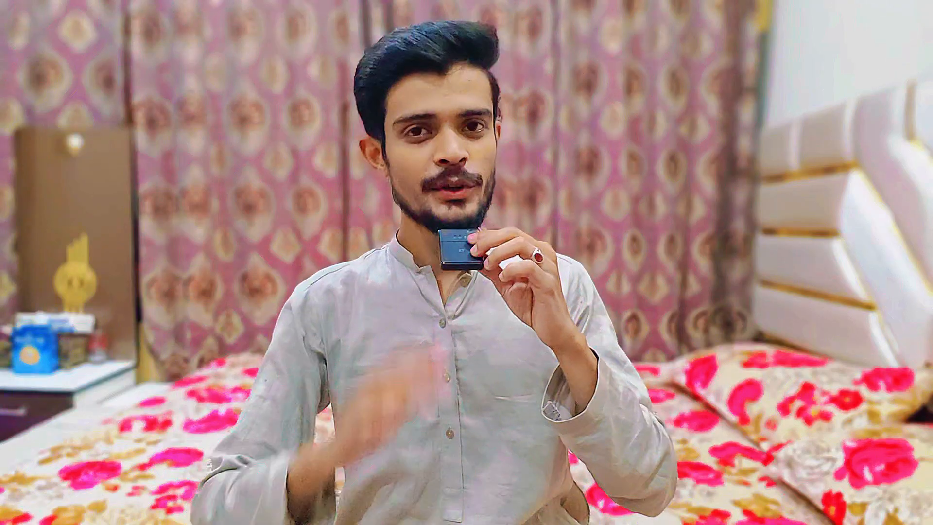